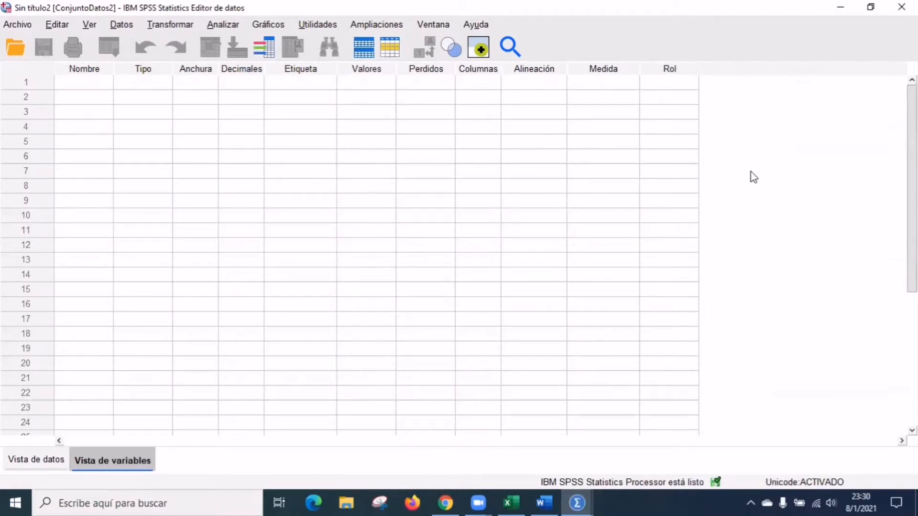
Step: Arrange the Word survey coding document and the empty SPSS data editor side by side on the screen
mouse_move(548, 501)
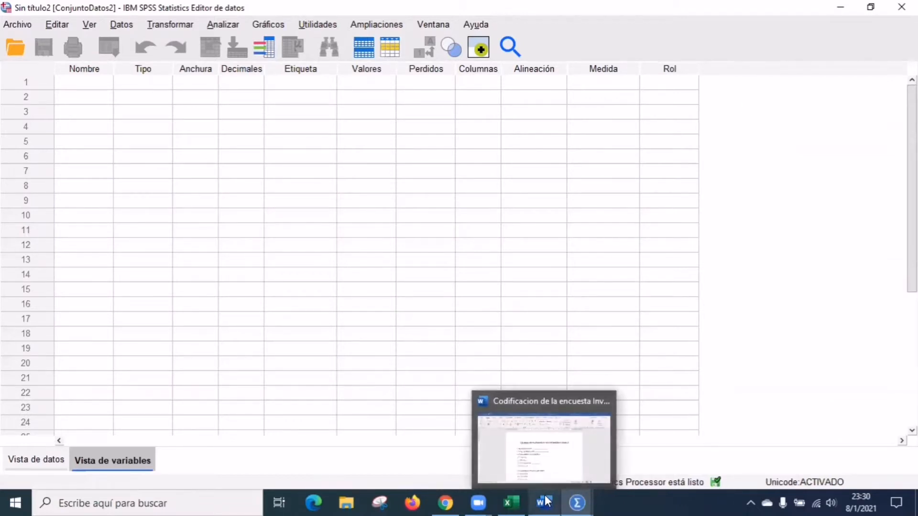
click(549, 469)
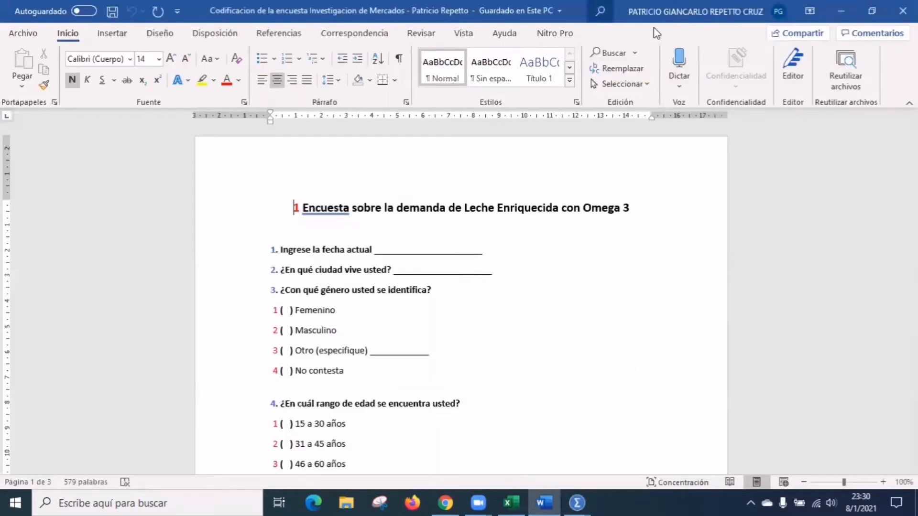
key(super+Right)
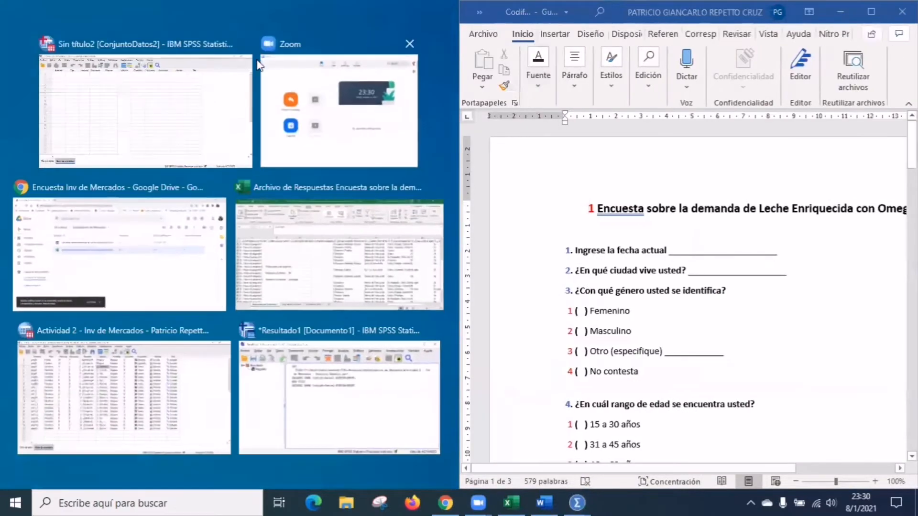
click(180, 113)
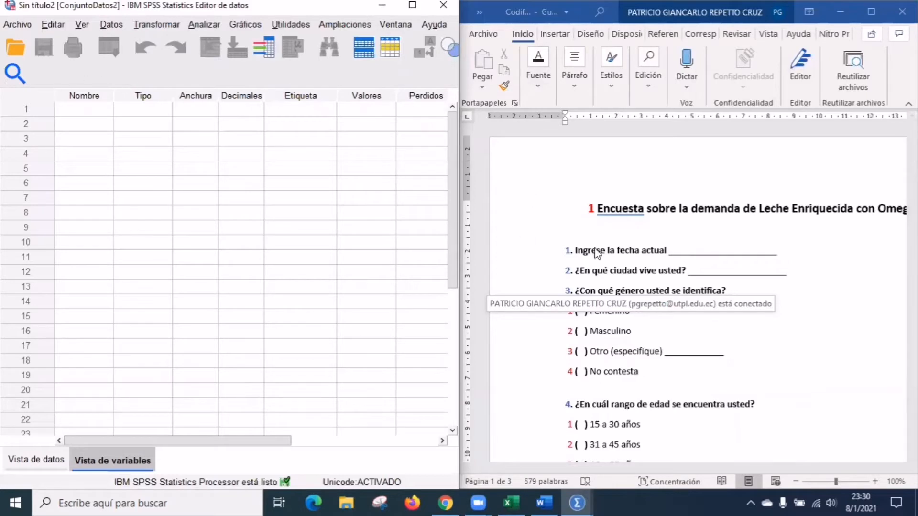
Step: Define the first variable as preg1 with type Fecha and the date format dd.mm.aaaa
click(83, 110)
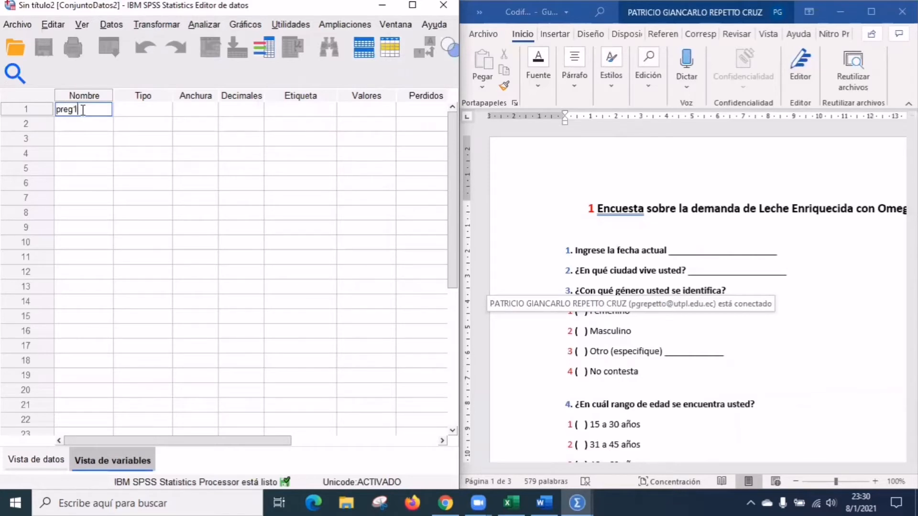
click(120, 109)
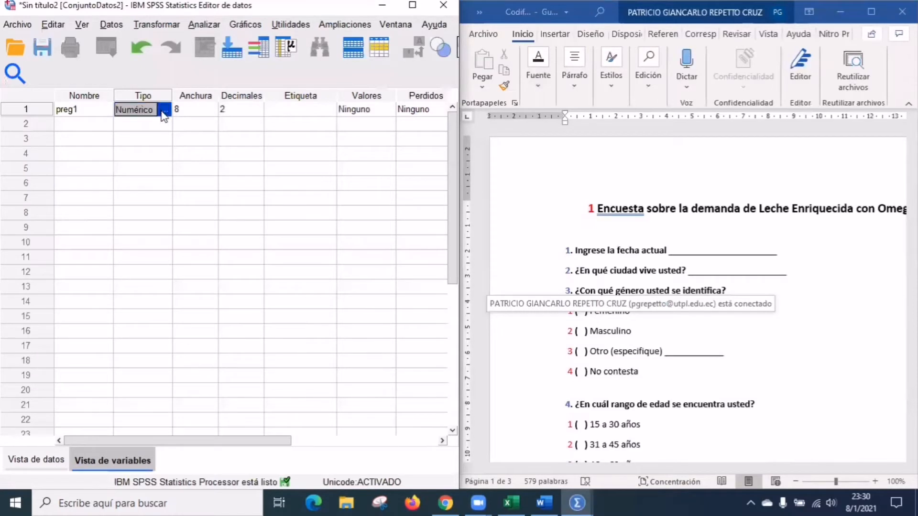
click(167, 110)
click(68, 222)
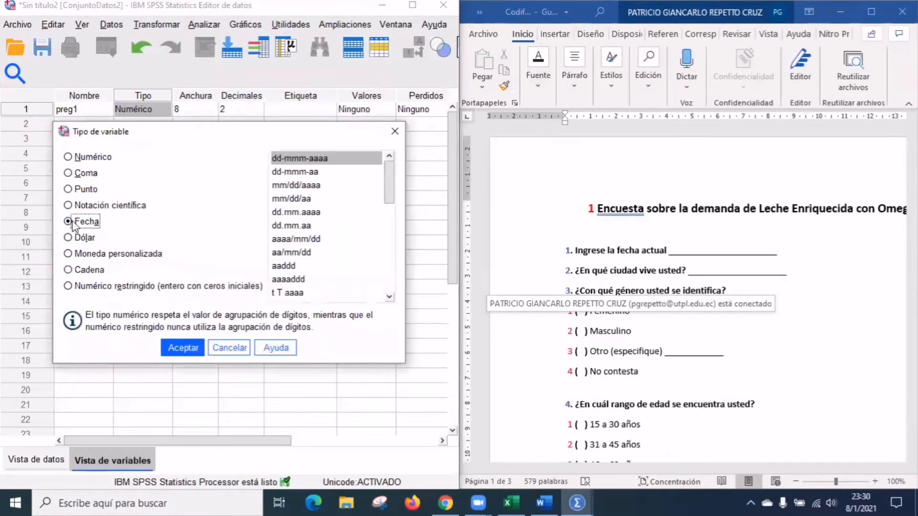
click(303, 215)
click(189, 352)
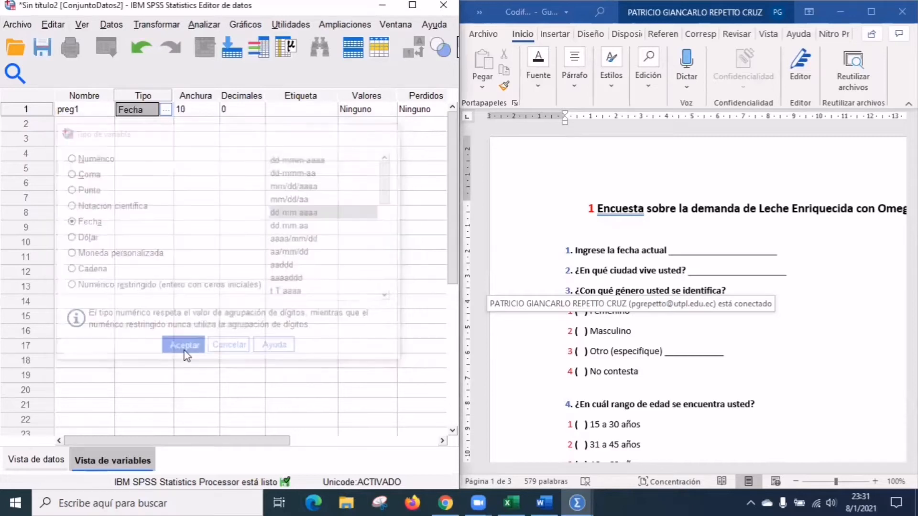
Step: Copy the text "Ingrese la fecha actual" from the Word survey into the label of preg1
click(317, 111)
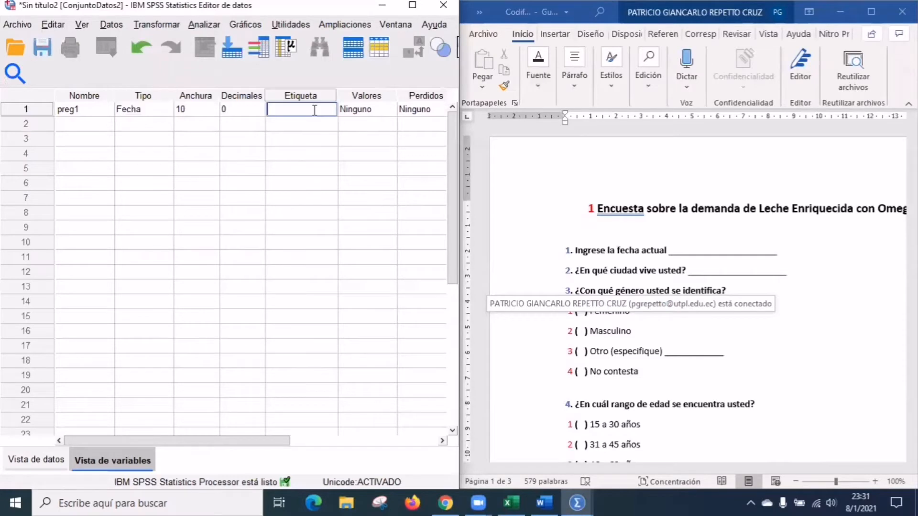
click(578, 250)
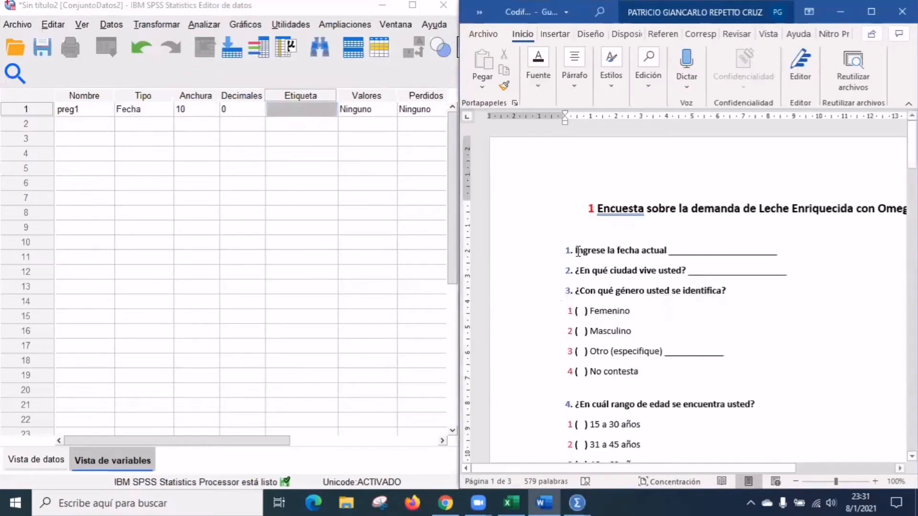
drag(576, 251, 667, 244)
key(ctrl+c)
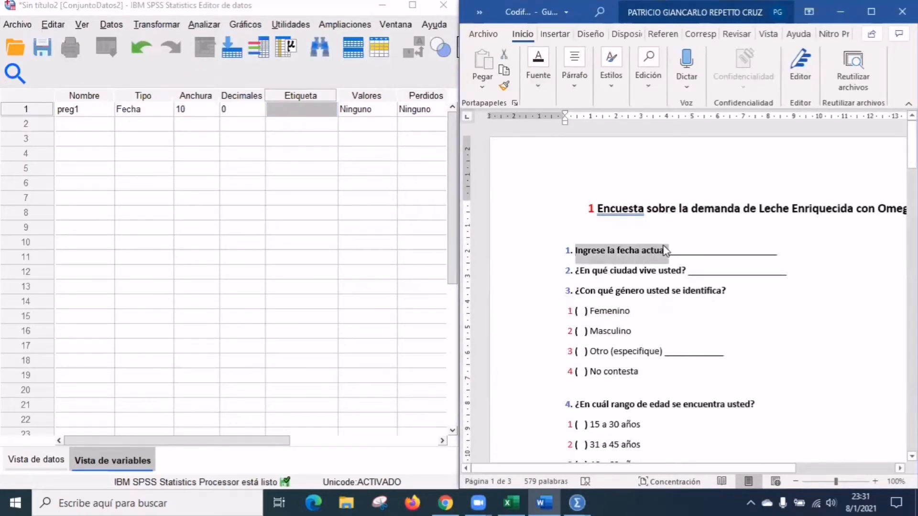
click(305, 108)
key(ctrl+v)
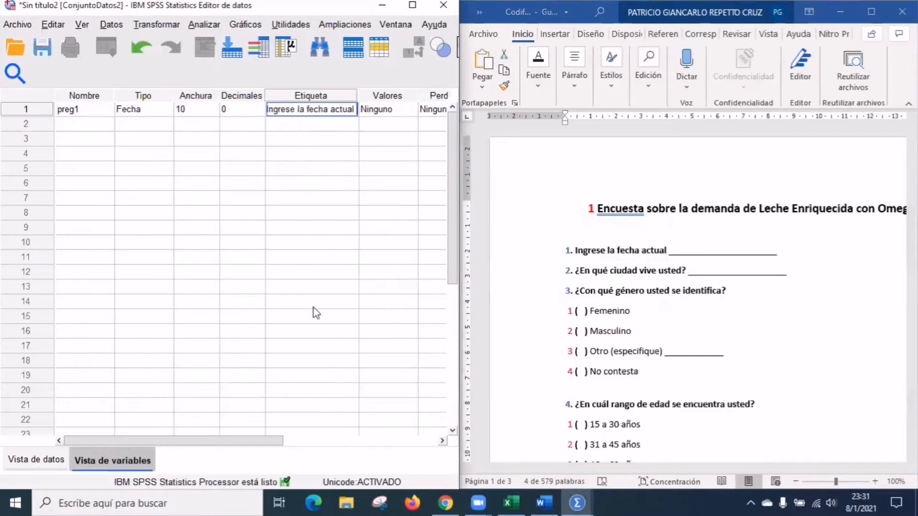
Step: Set the measurement level of preg1 to Escala
drag(259, 437, 426, 461)
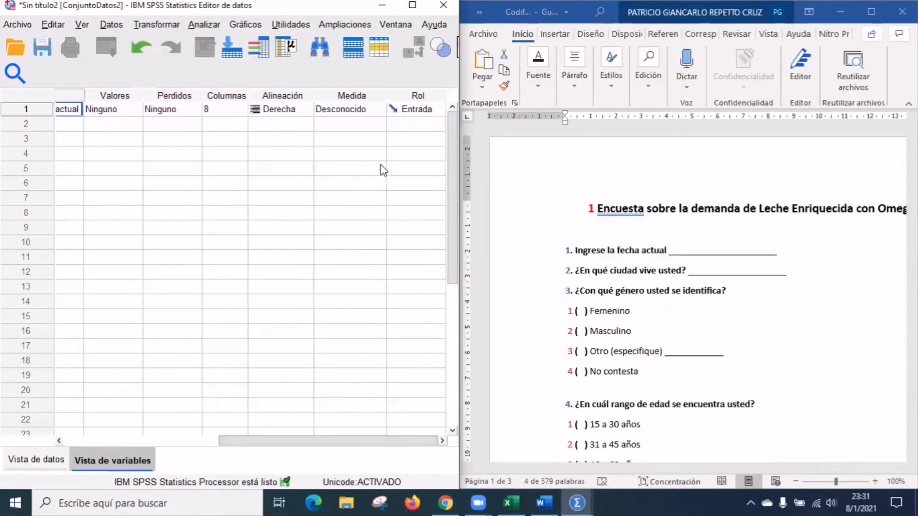
click(359, 111)
click(352, 124)
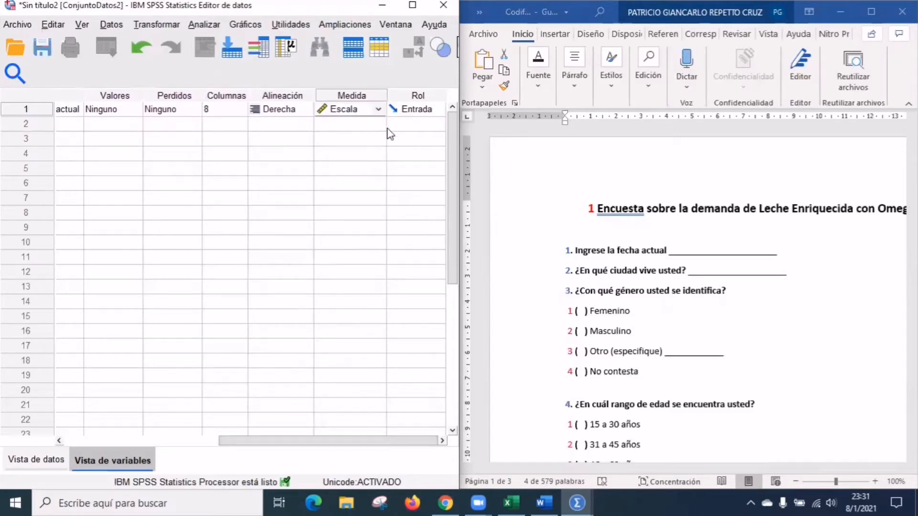
Step: Define the second variable as preg2 with type Cadena and a length of 15 characters
drag(394, 448, 207, 457)
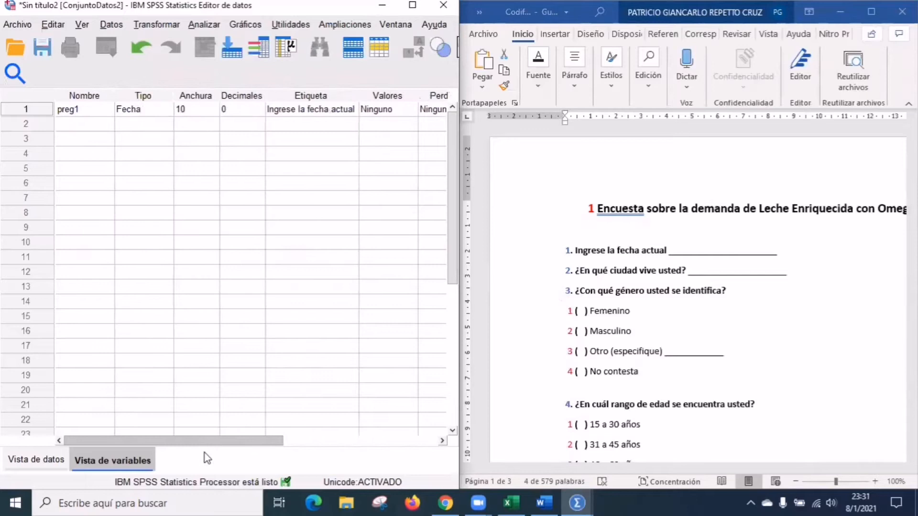
click(74, 123)
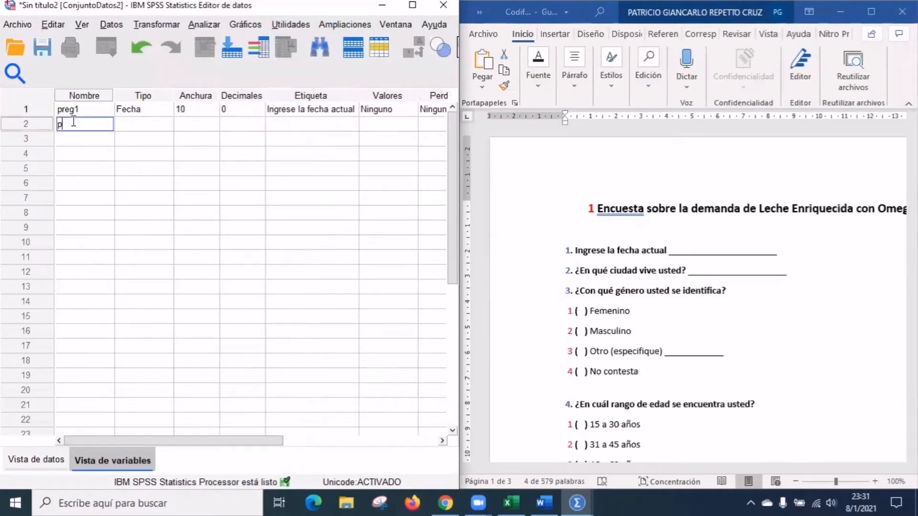
click(135, 126)
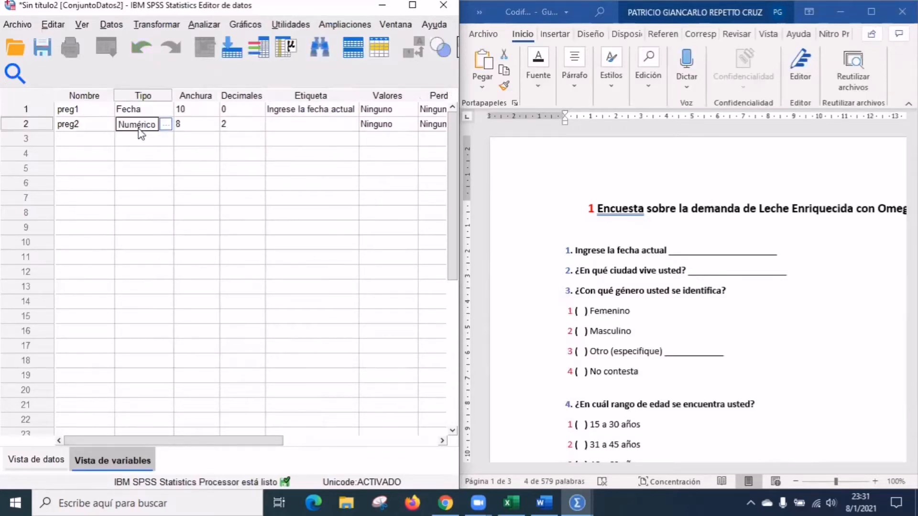
click(165, 125)
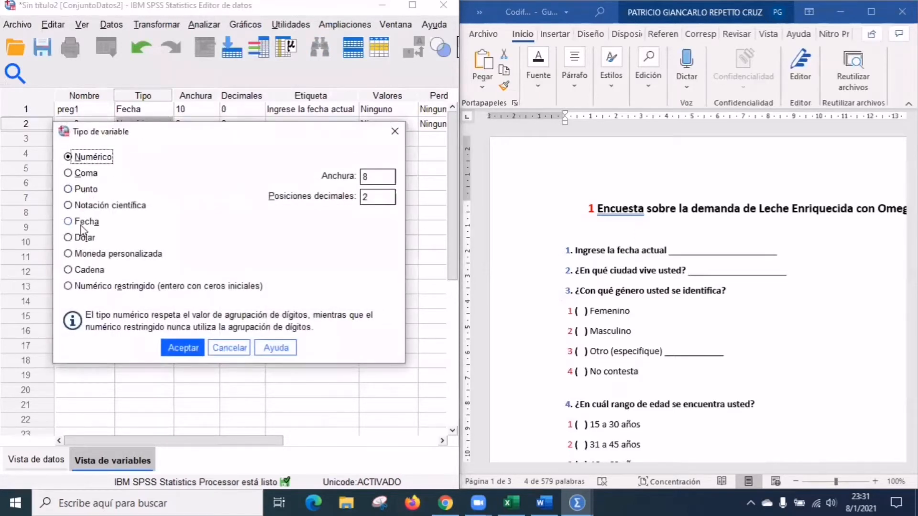
click(76, 271)
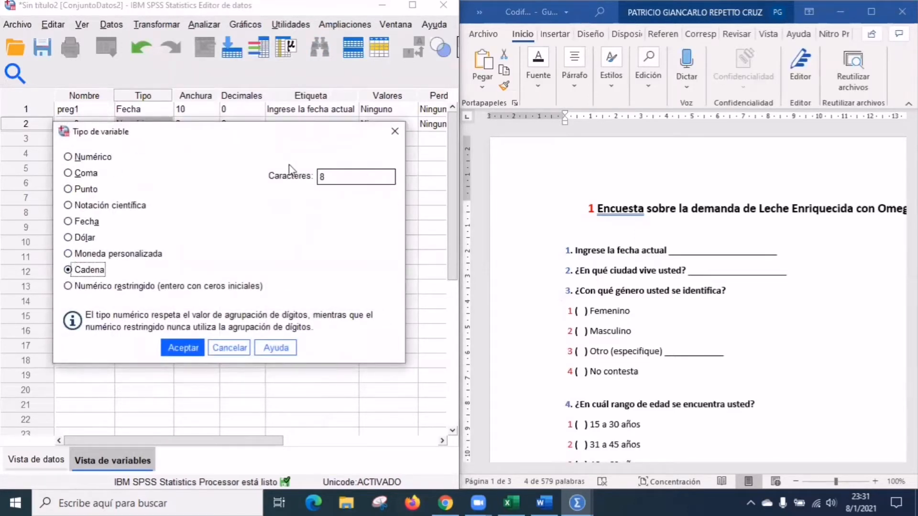
key(Tab)
text(15)
click(182, 348)
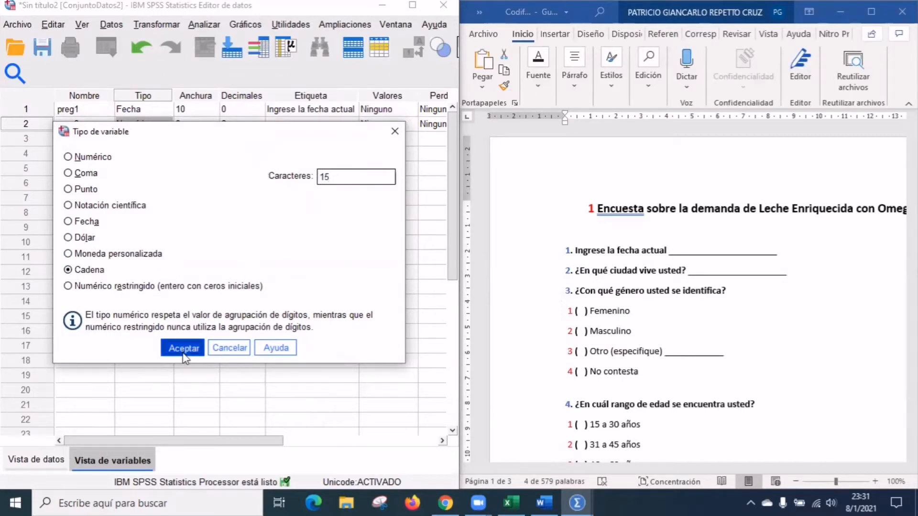
Step: Copy the question "¿En qué ciudad vive usted?" from the Word survey into the label of preg2
click(593, 279)
click(578, 273)
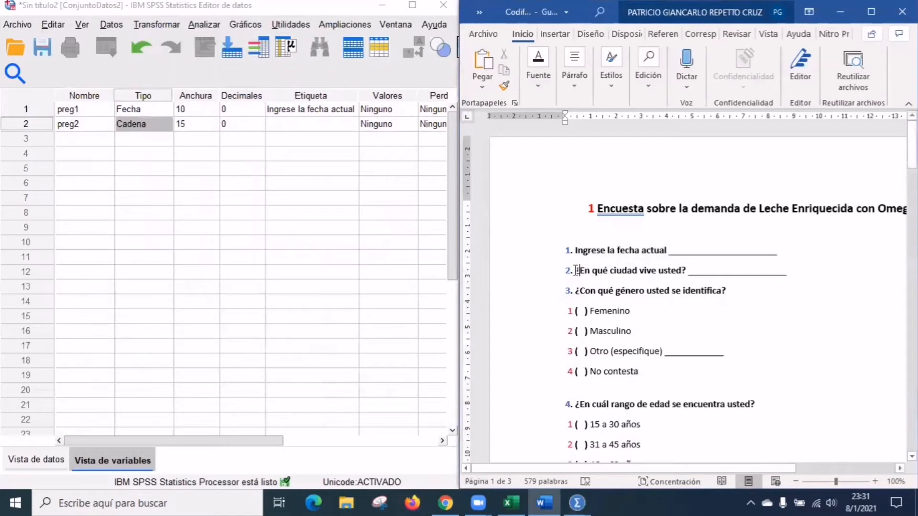
drag(577, 271, 687, 271)
key(ctrl+c)
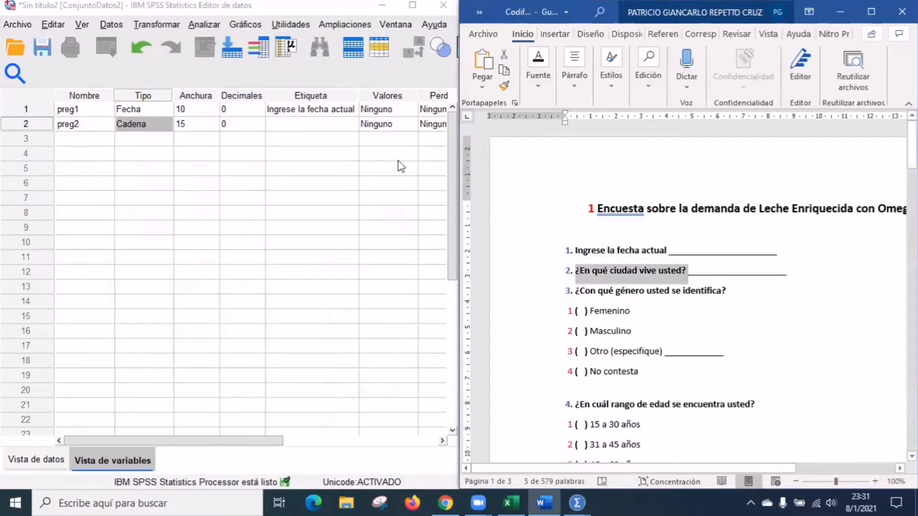
click(323, 125)
key(ctrl+v)
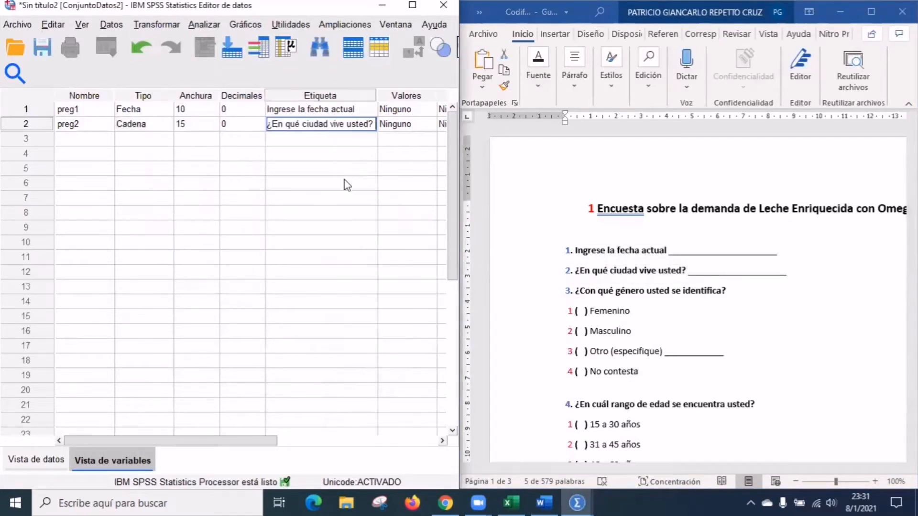
click(344, 179)
Step: Check the measurement level options available for preg2
click(393, 124)
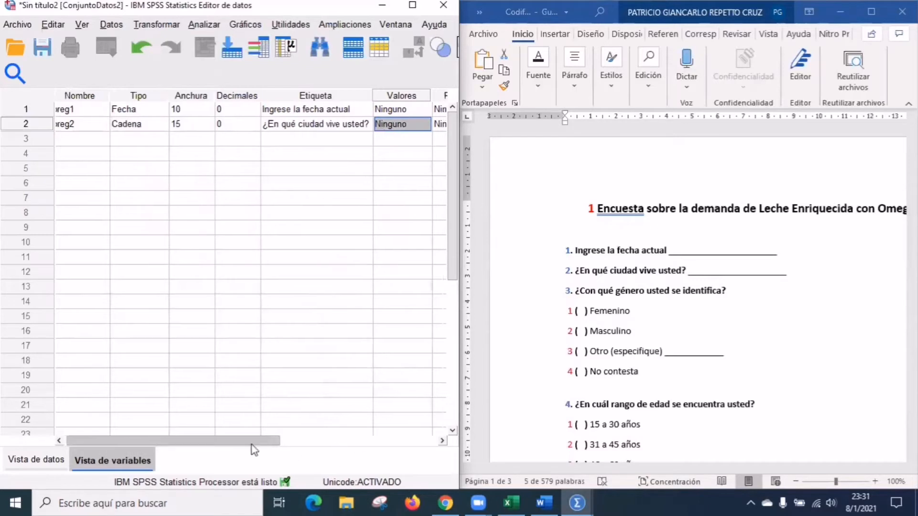
scroll(376, 428, right, 5)
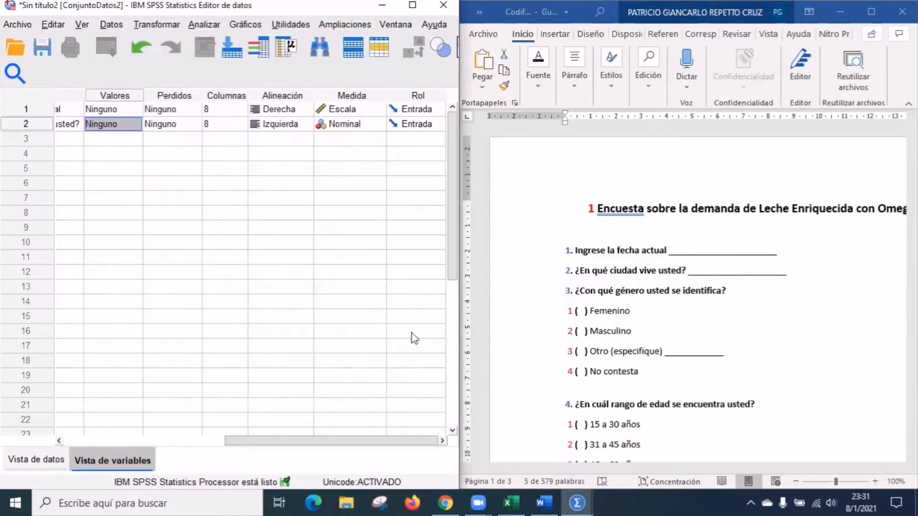
click(363, 127)
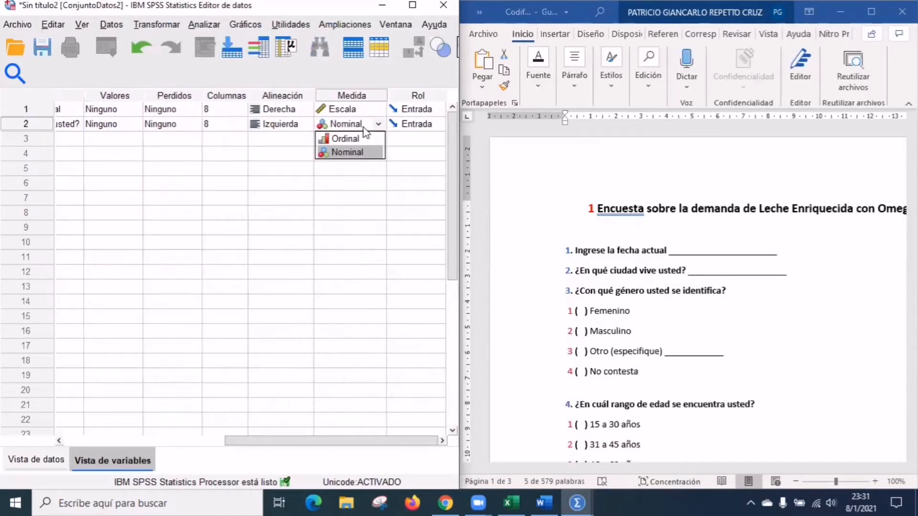
click(381, 126)
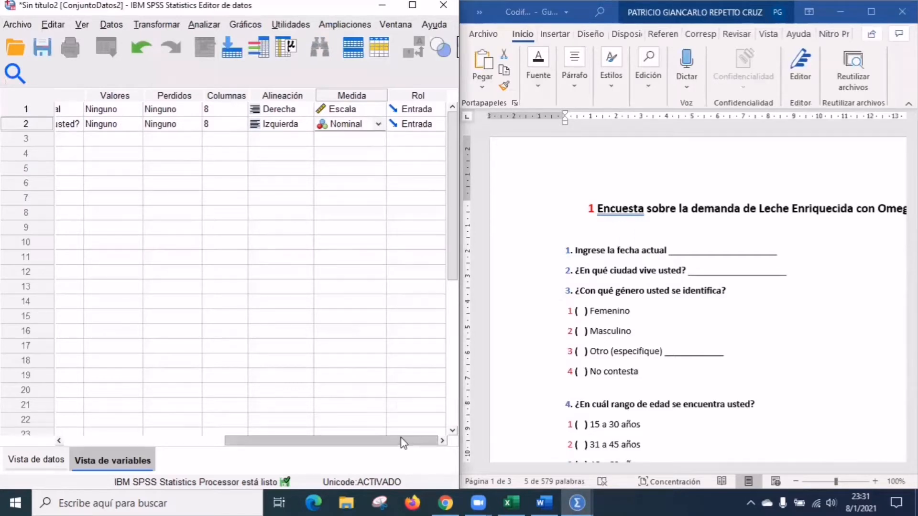
Step: Copy the text "3. ¿Con qué género usted se identifica?" including its number from the Word survey
drag(402, 440, 234, 450)
click(576, 291)
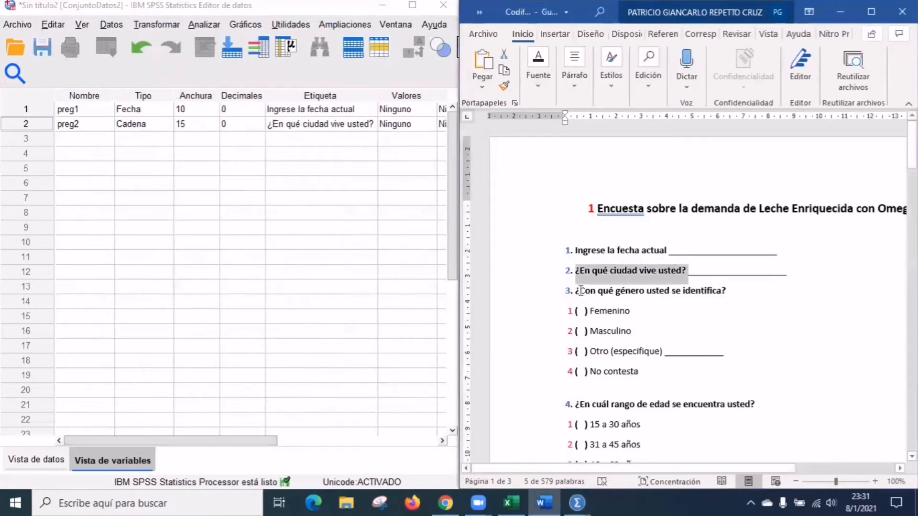
click(576, 291)
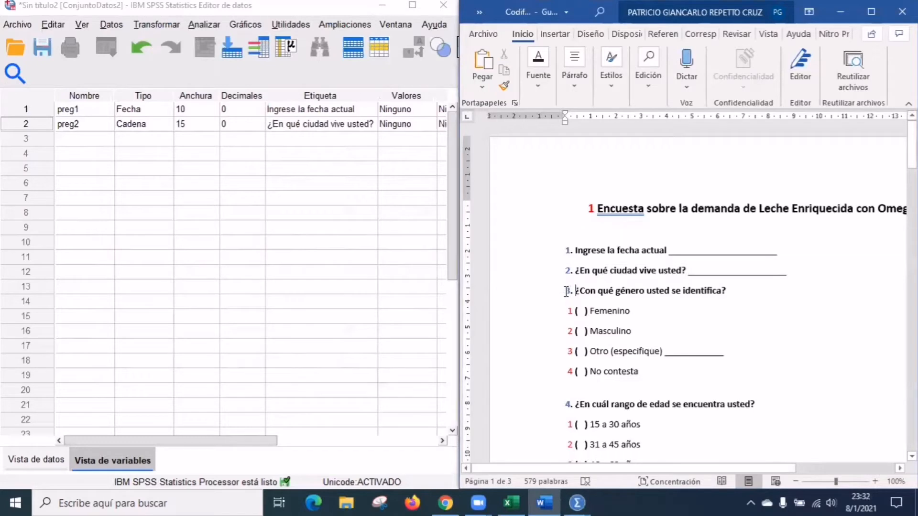
drag(566, 291, 726, 296)
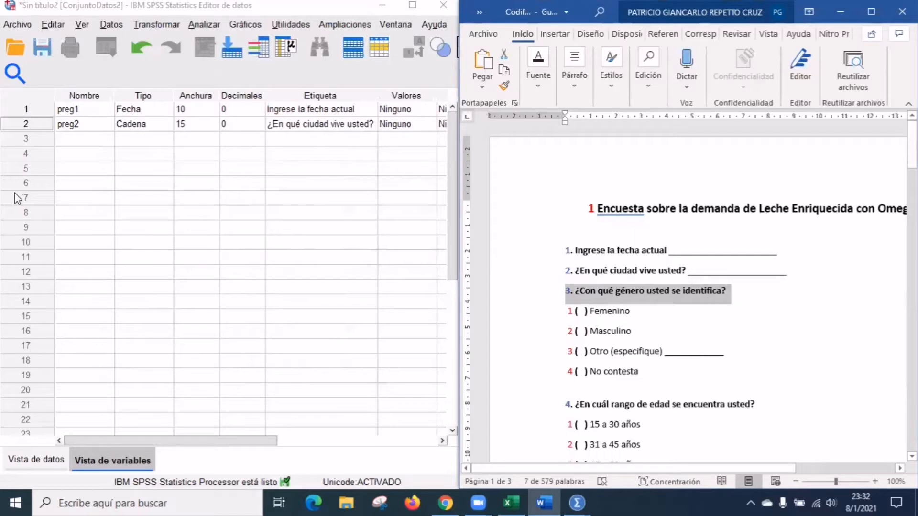
Step: Define the third variable as numeric preg3 with 0 decimals and label it "3. ¿Con qué género usted se identifica?"
click(87, 138)
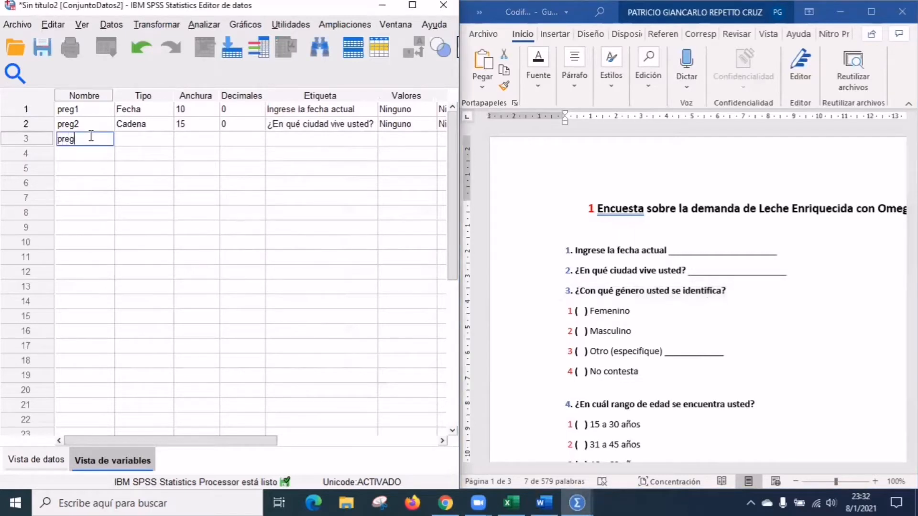
text(preg3)
click(136, 142)
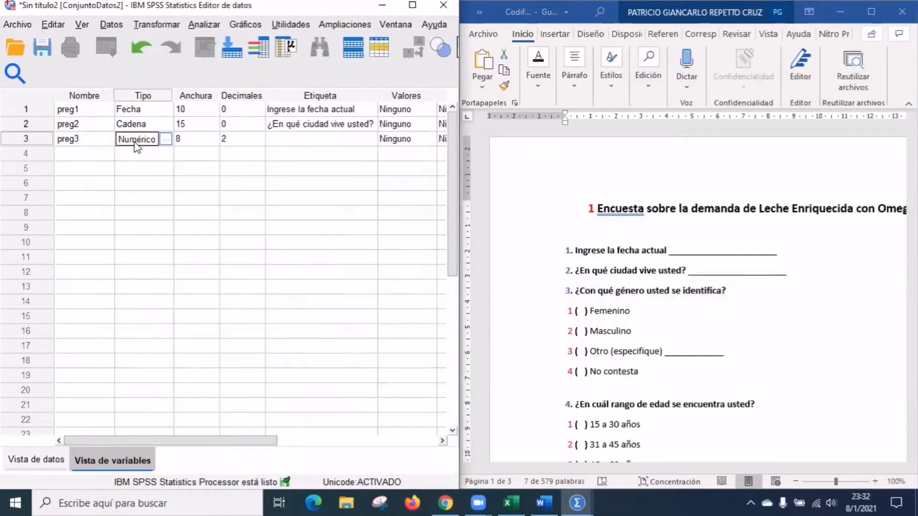
click(254, 139)
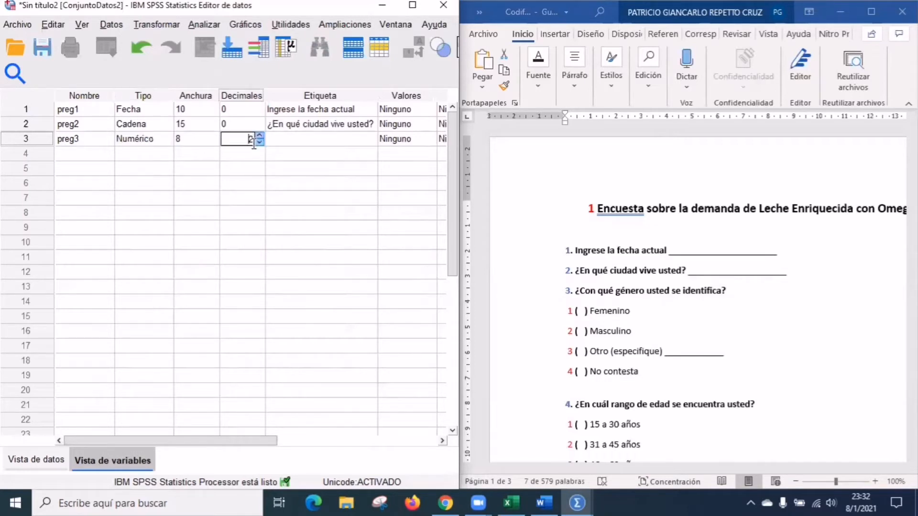
click(260, 143)
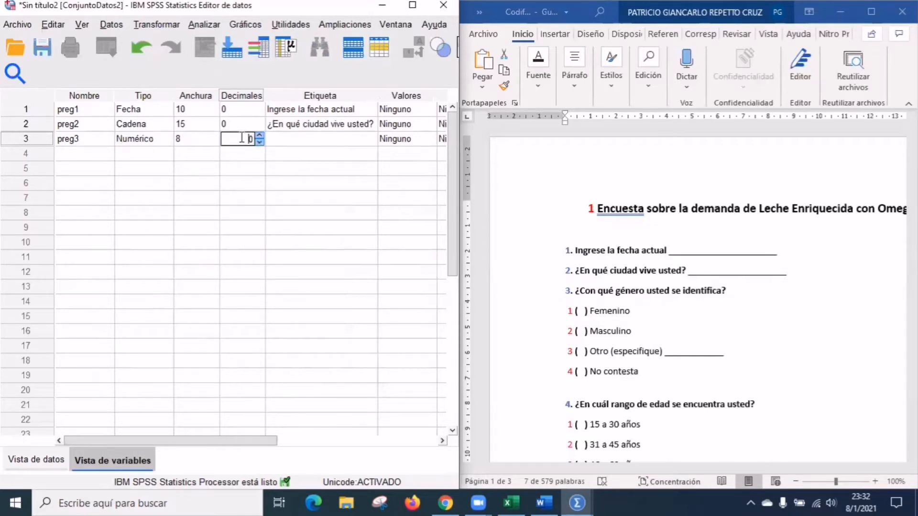
click(297, 139)
text(3. ¿Con qué género usted se identifica?)
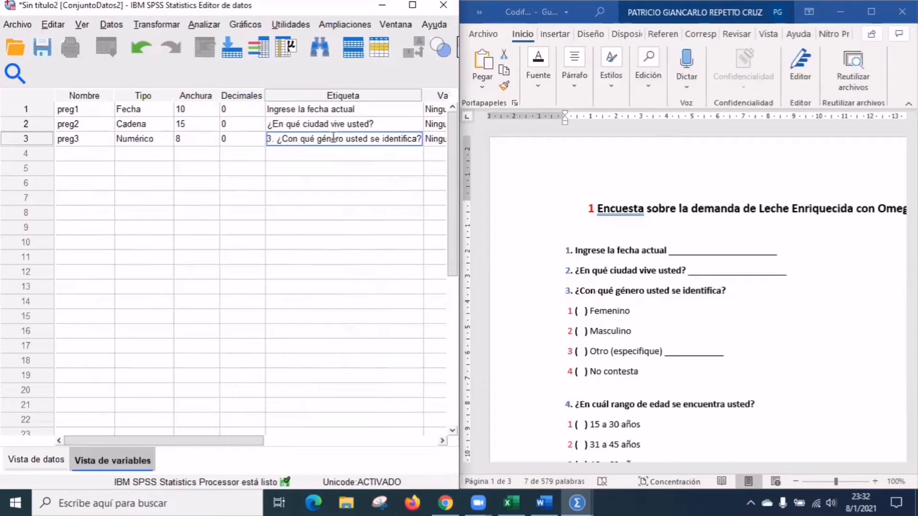
Step: Add the question numbers "1." and "2." at the start of the labels of preg1 and preg2
click(268, 109)
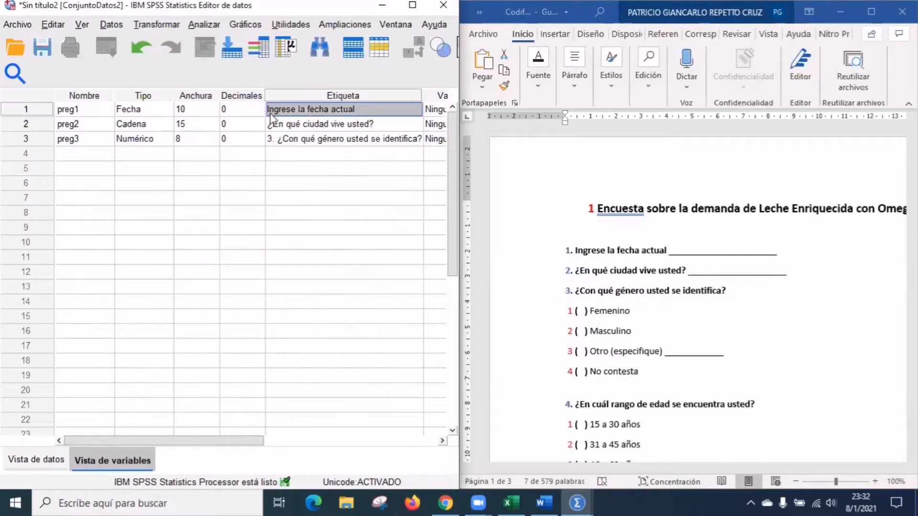
click(268, 110)
text(1.)
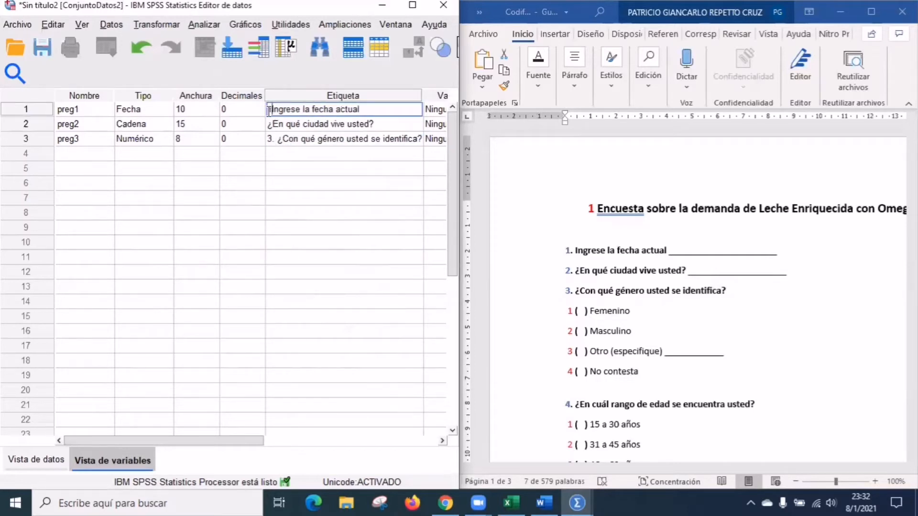
click(268, 124)
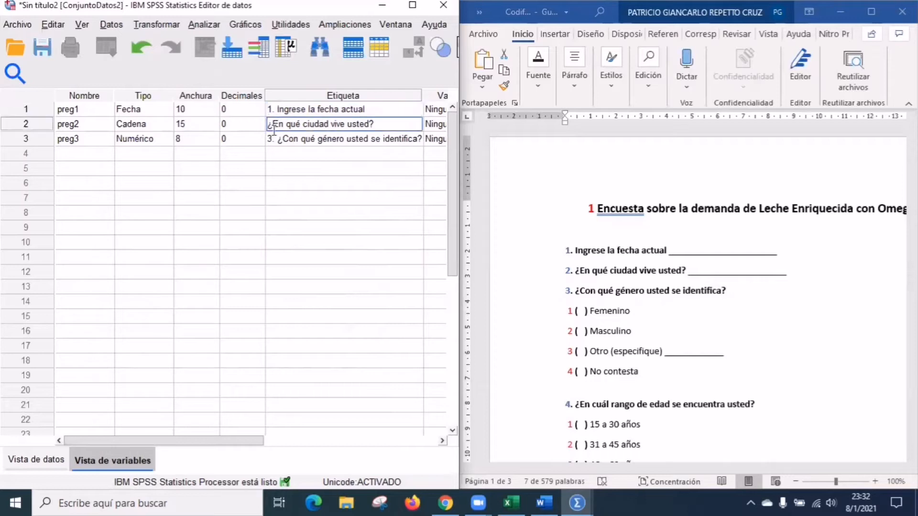
text(2.)
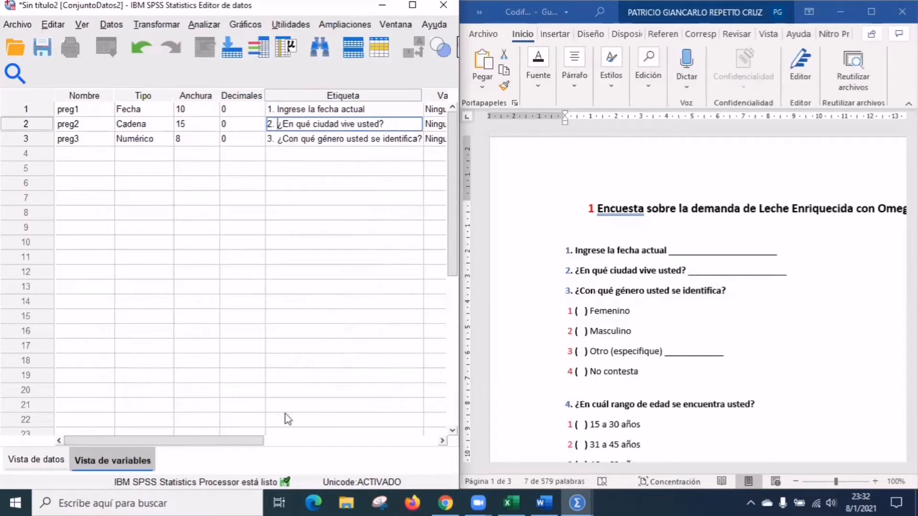
Step: Start the value labels of preg3 with 1 = "Femenino" and 2 = "Masculino"
drag(221, 441, 335, 439)
click(234, 139)
click(261, 139)
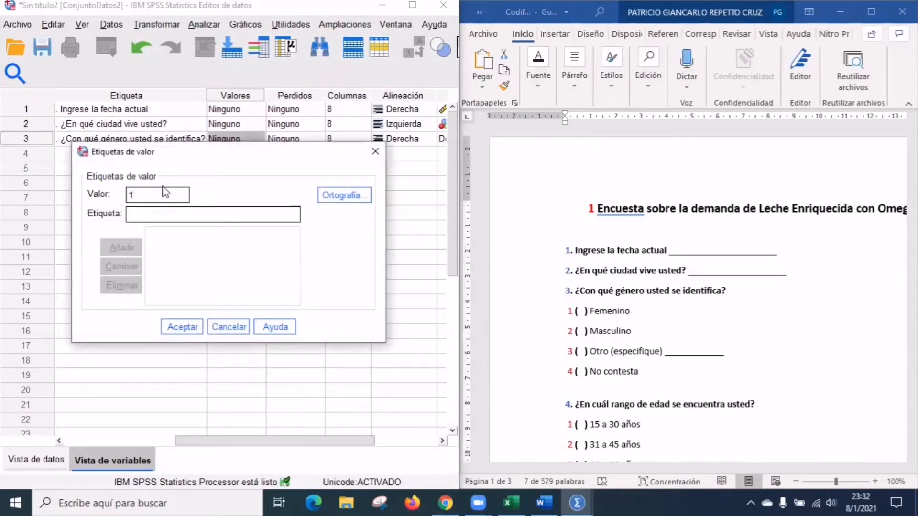
key(Tab)
text(F)
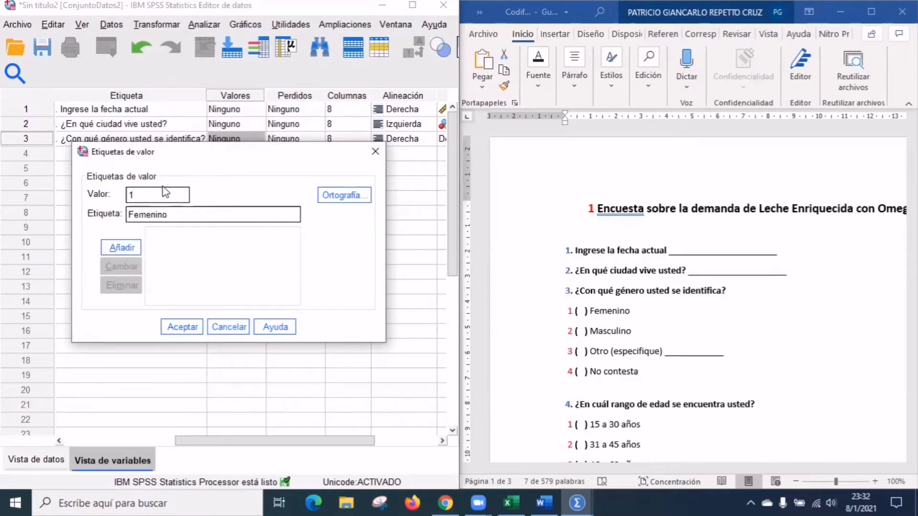
key(Return)
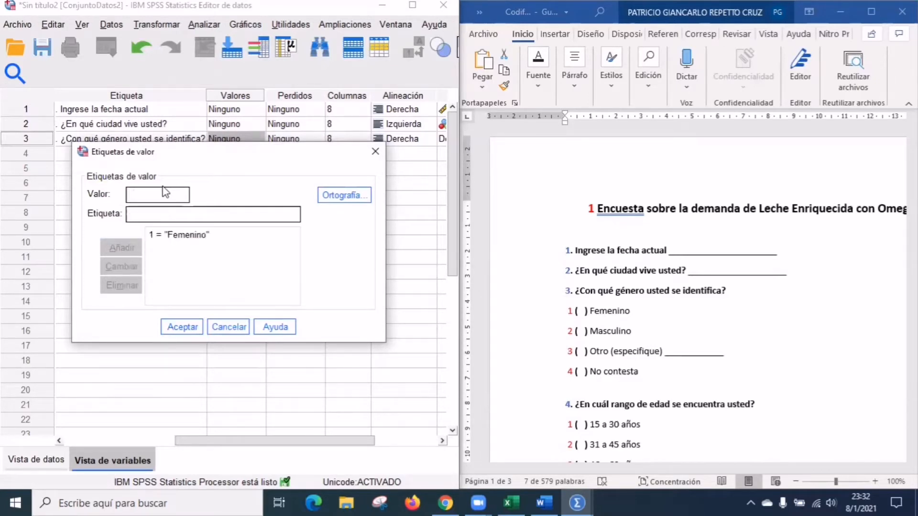
text(Masculino)
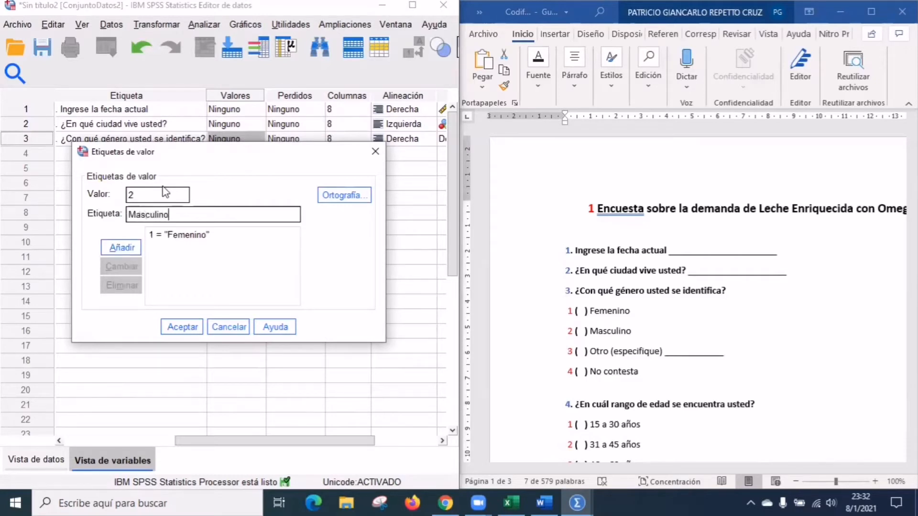
key(Return)
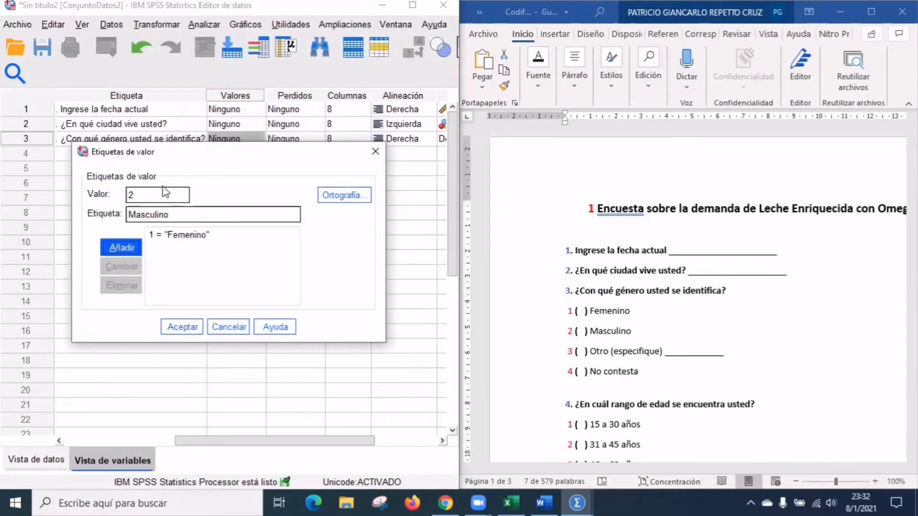
key(Return)
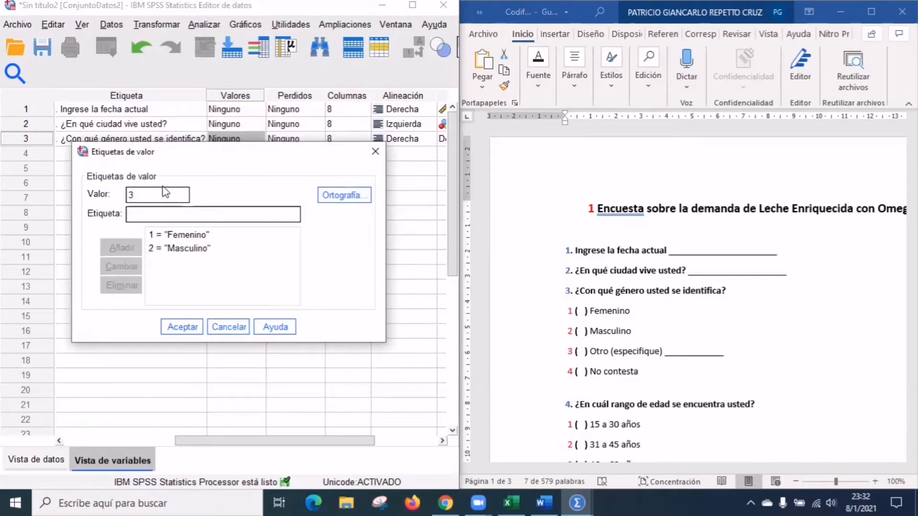
Step: Add the value labels 3 = "Otro" and 4 = "No contesta" to preg3 and apply the list
text(Otro)
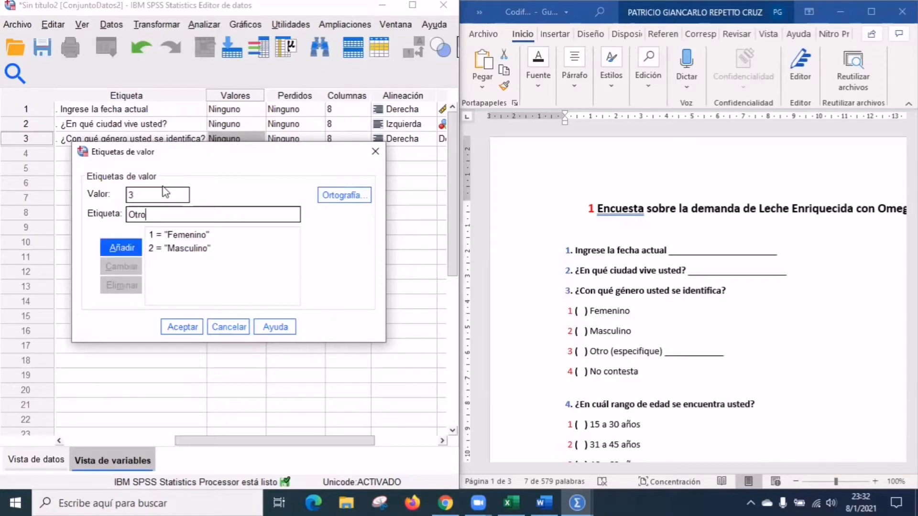
key(Return)
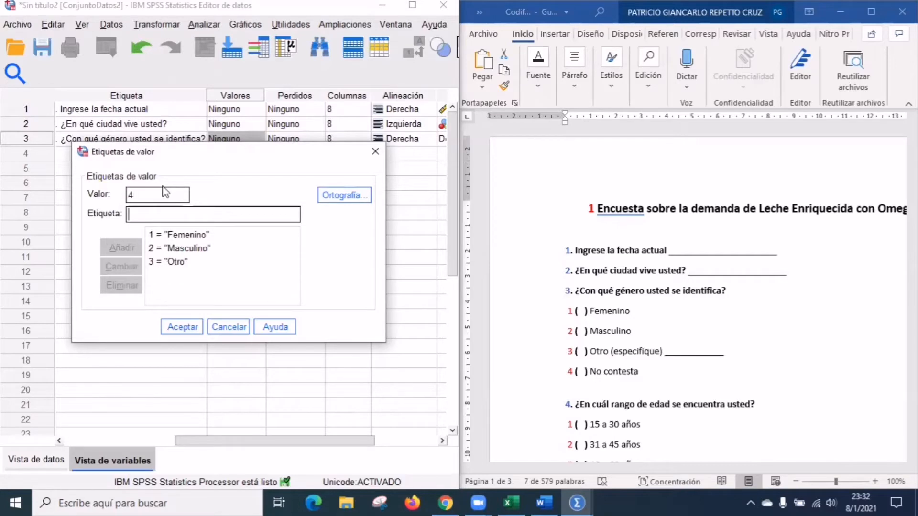
text(No contesta)
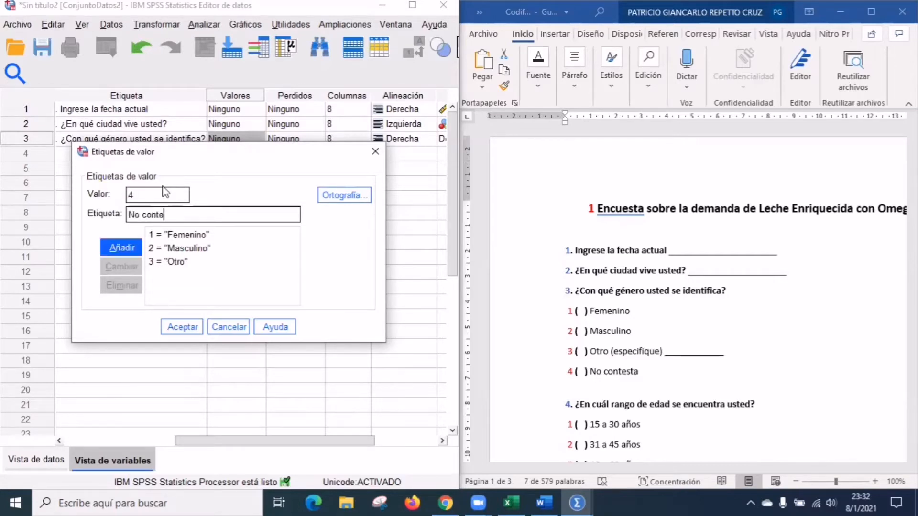
click(182, 329)
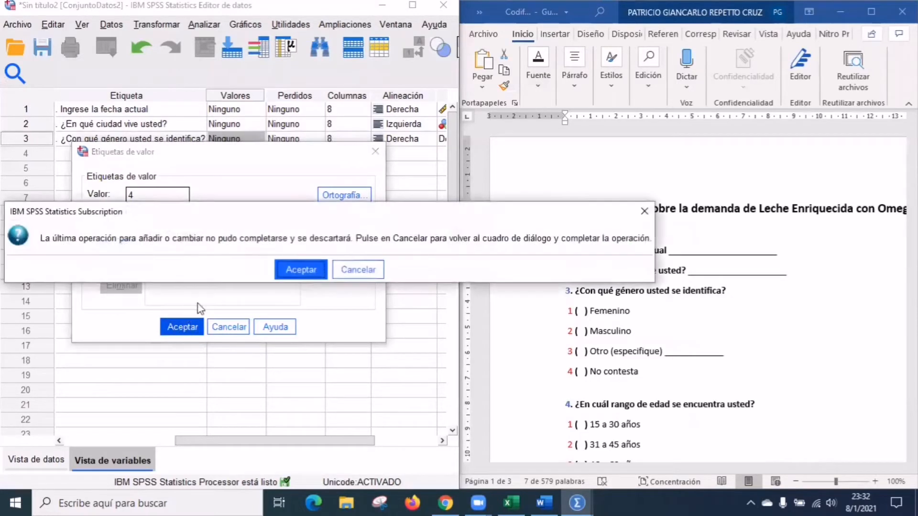
click(352, 269)
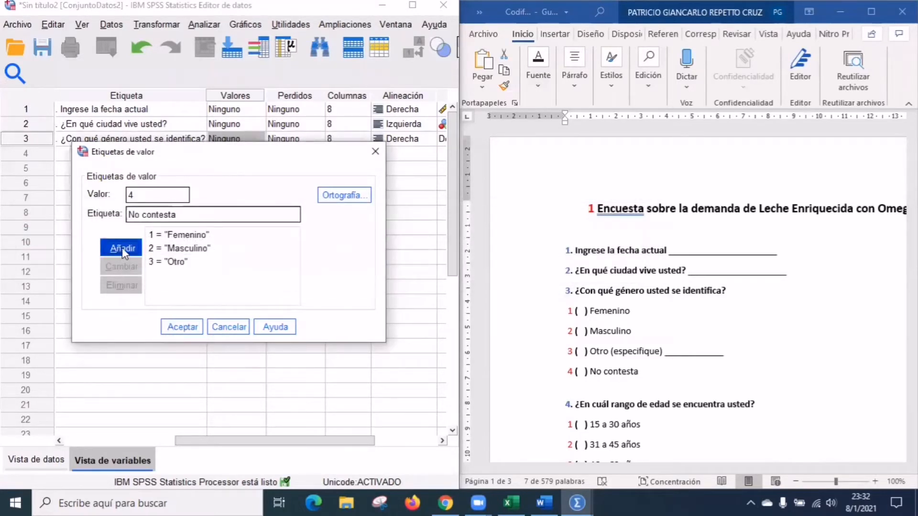
click(122, 247)
click(182, 328)
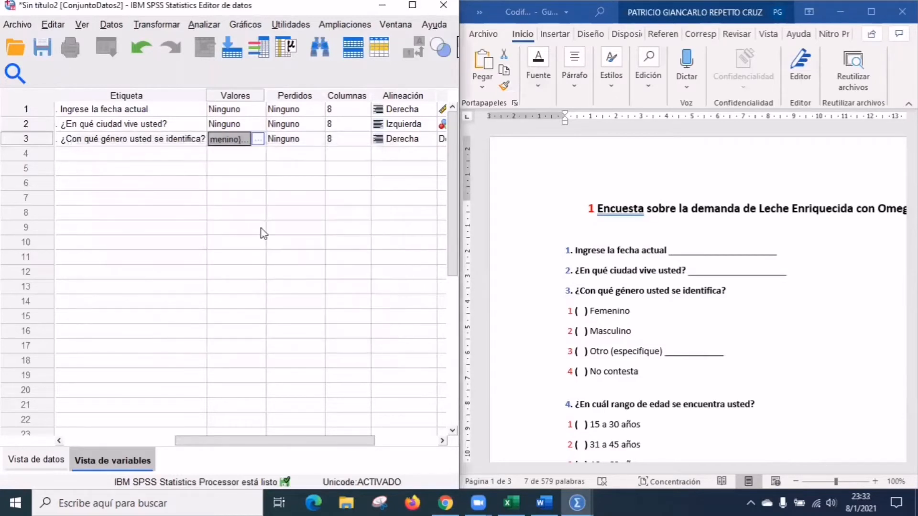
Step: Reopen the value labels of preg3 to check the coded answers, and close them without changes
click(257, 140)
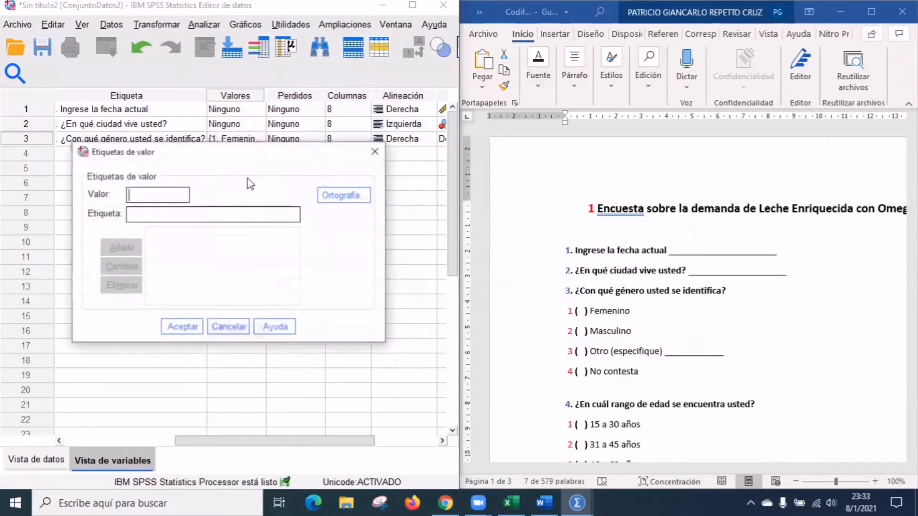
click(375, 151)
click(259, 142)
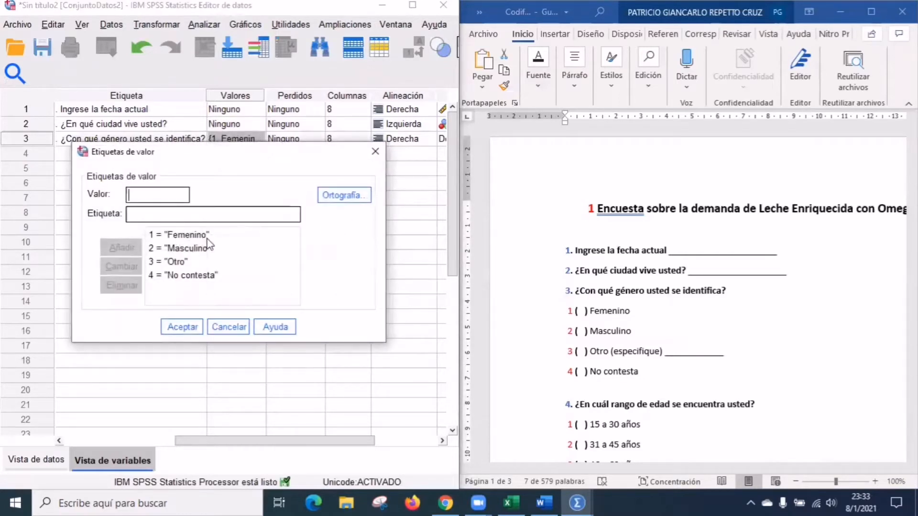
click(375, 151)
drag(281, 441, 171, 442)
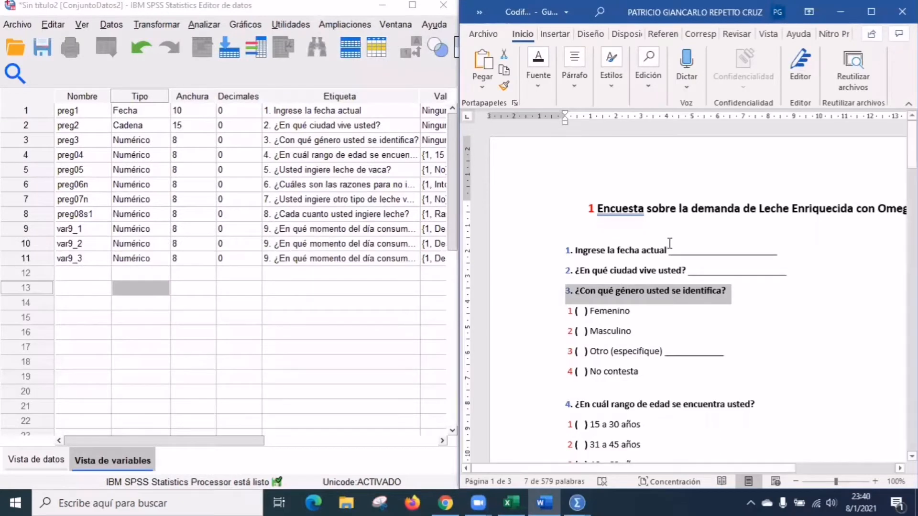
Step: Compare the defined variables with questions 4 to 8 of the coded Word survey
scroll(670, 243, down, 4)
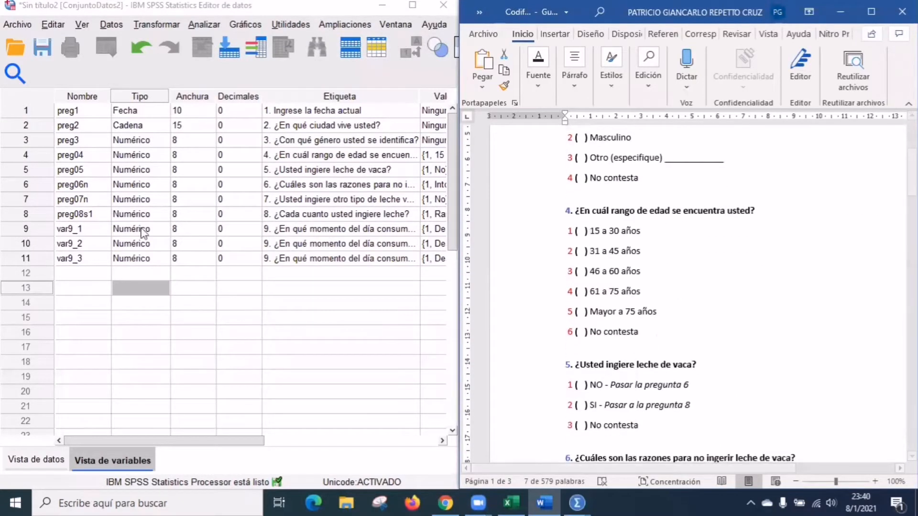
mouse_move(174, 440)
mouse_down()
mouse_move(248, 441)
mouse_move(175, 441)
mouse_up()
scroll(690, 272, down, 10)
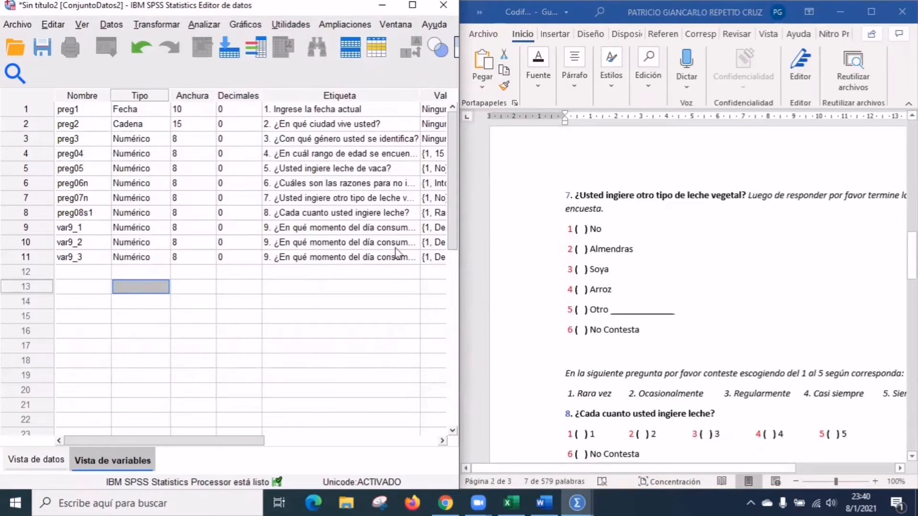
drag(150, 437, 152, 439)
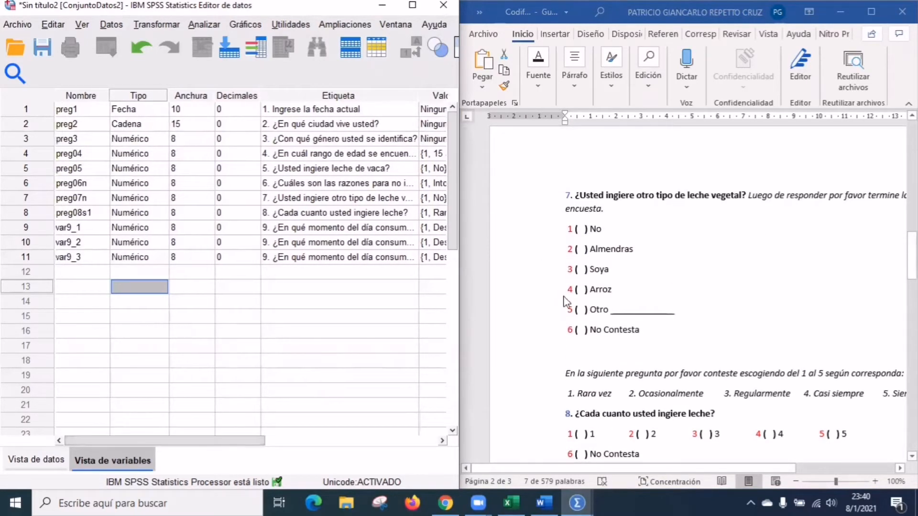
scroll(641, 266, up, 6)
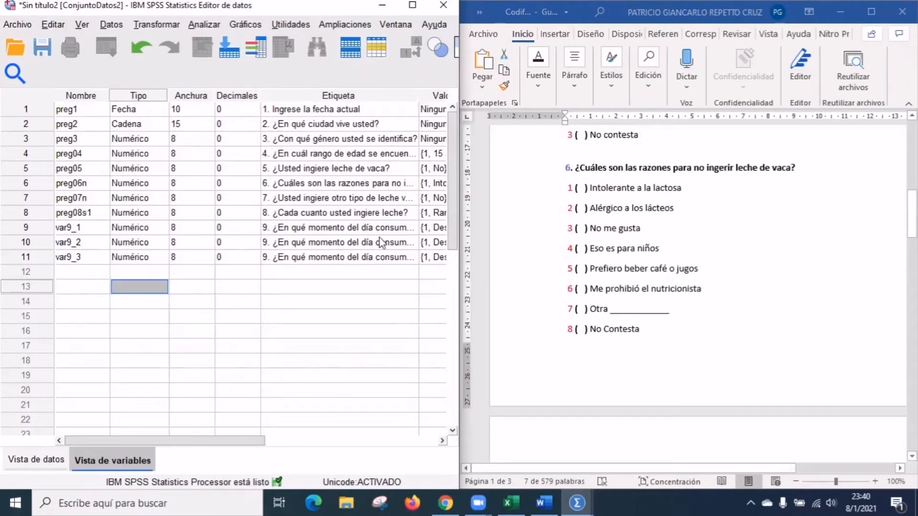
Step: Check the complete list of value labels of preg06n against the answer options of question 6 in the survey
drag(211, 437, 219, 441)
click(430, 184)
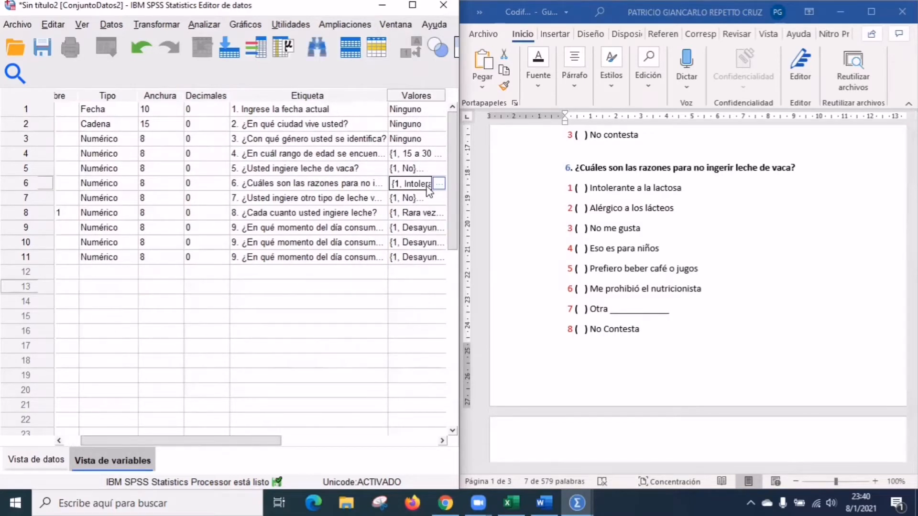
click(440, 183)
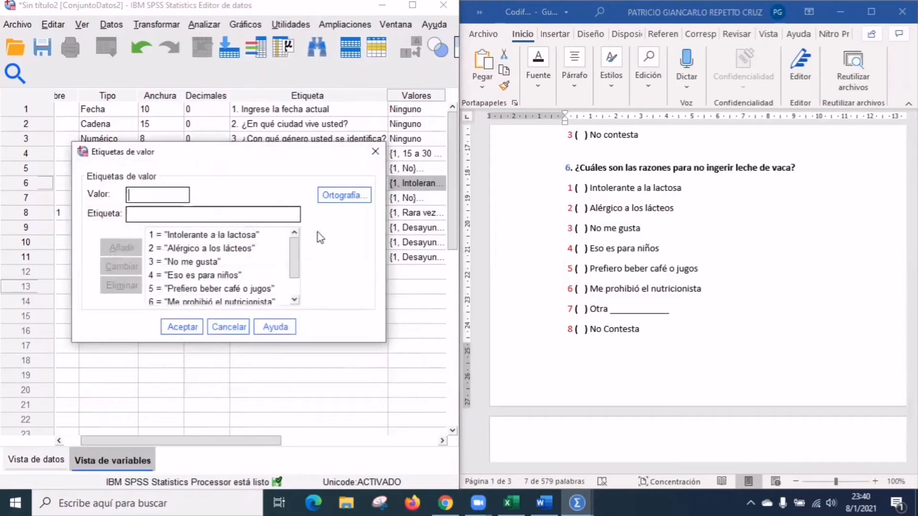
drag(292, 253, 298, 278)
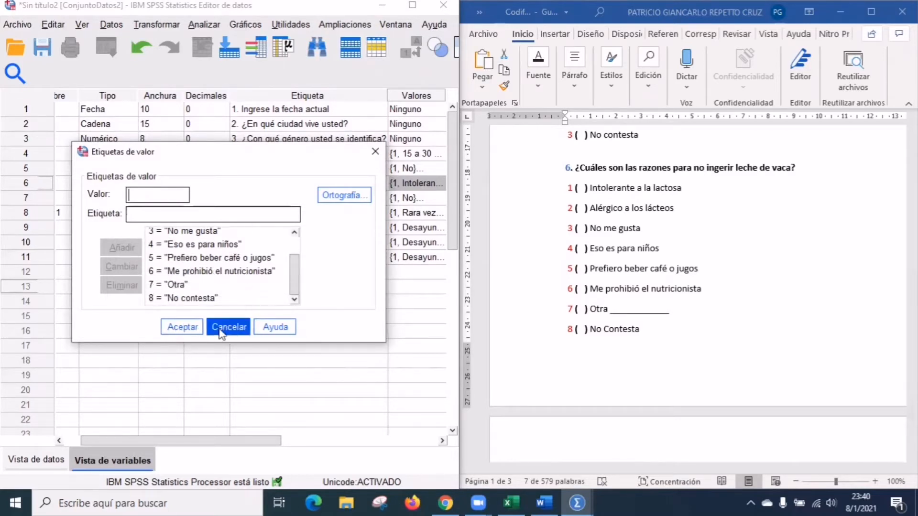
click(184, 327)
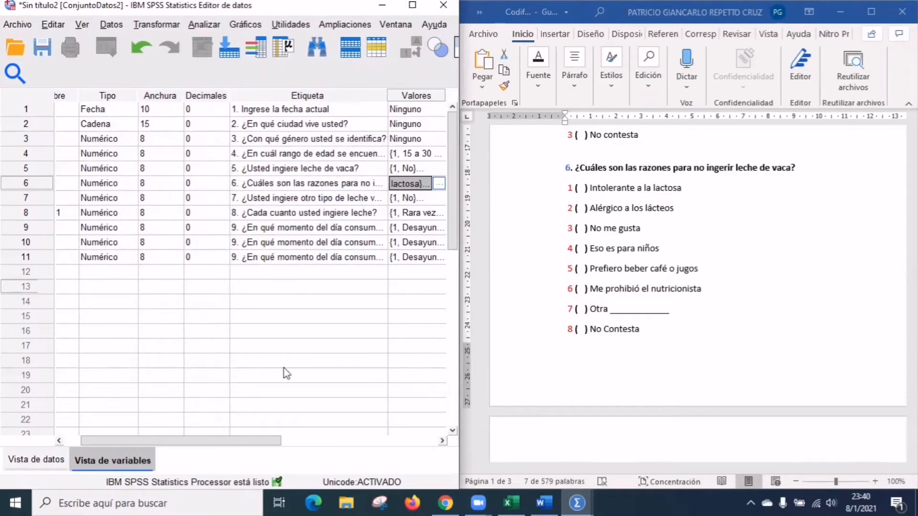
Step: Examine multiple-choice question 9 in the Word survey alongside the variables var9_1, var9_2 and var9_3
drag(259, 440, 242, 441)
click(717, 262)
scroll(709, 247, down, 5)
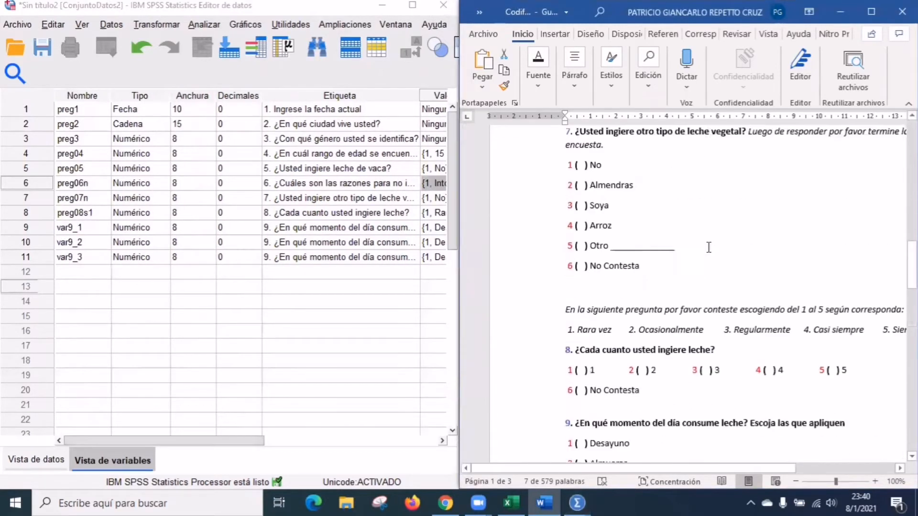
scroll(708, 247, down, 4)
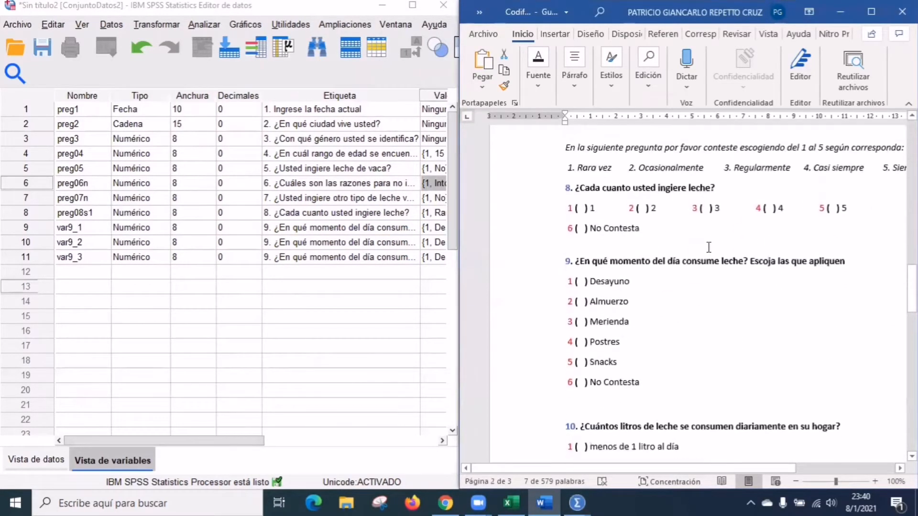
click(567, 263)
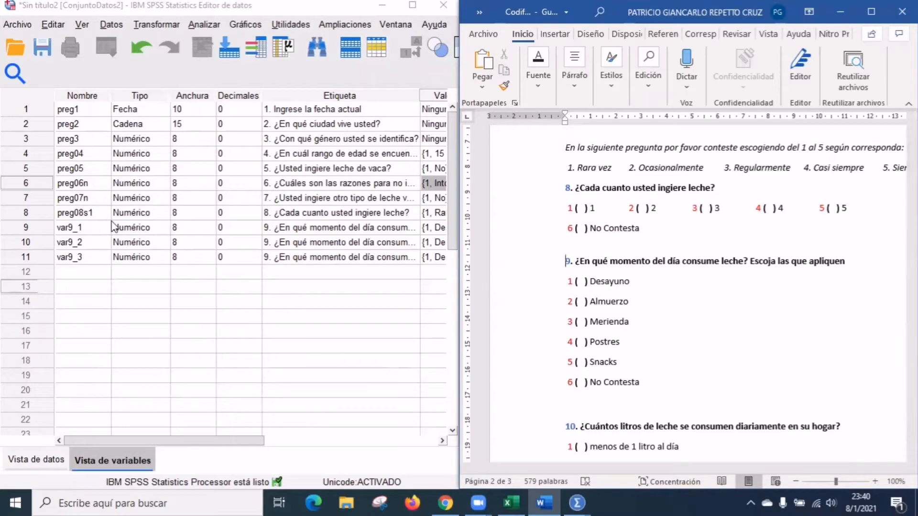
Step: Switch to the Excel response file and examine the multiple answers to question 9 on the Respuestas de formulario 1 sheet
click(513, 502)
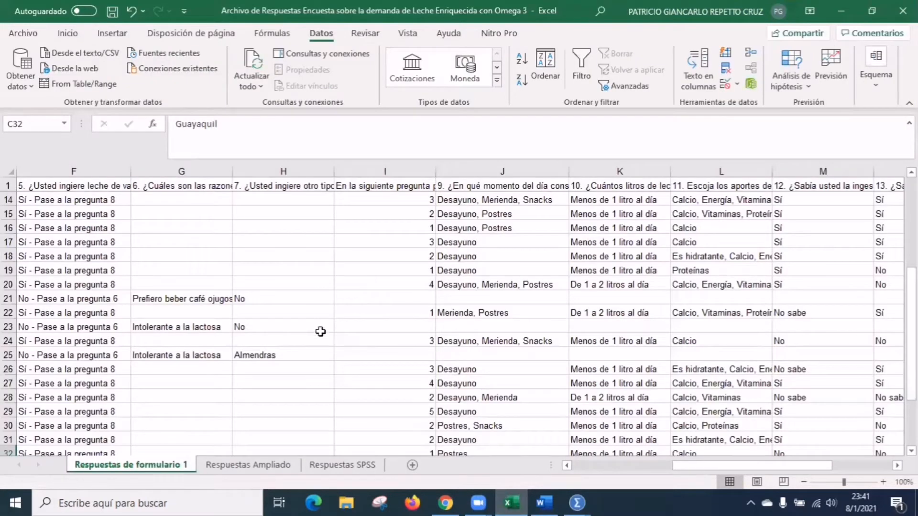
scroll(428, 205, up, 4)
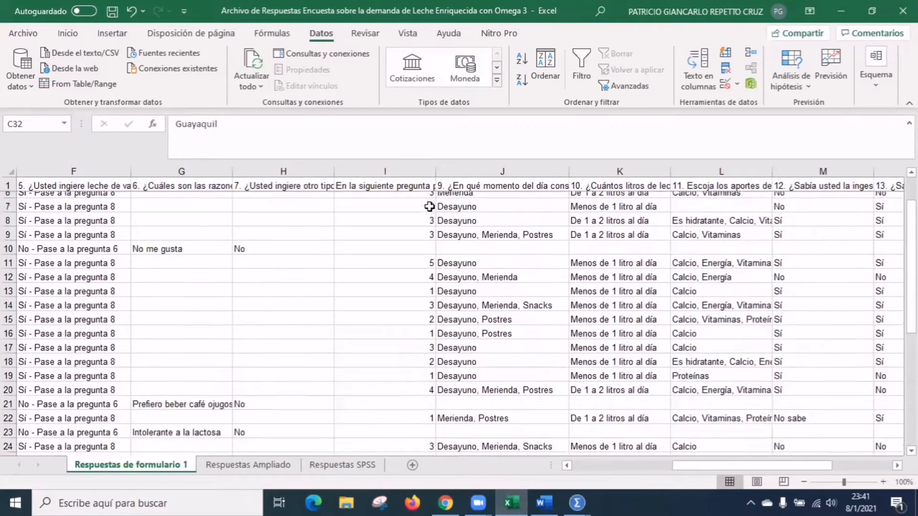
scroll(429, 206, down, 3)
scroll(429, 207, up, 3)
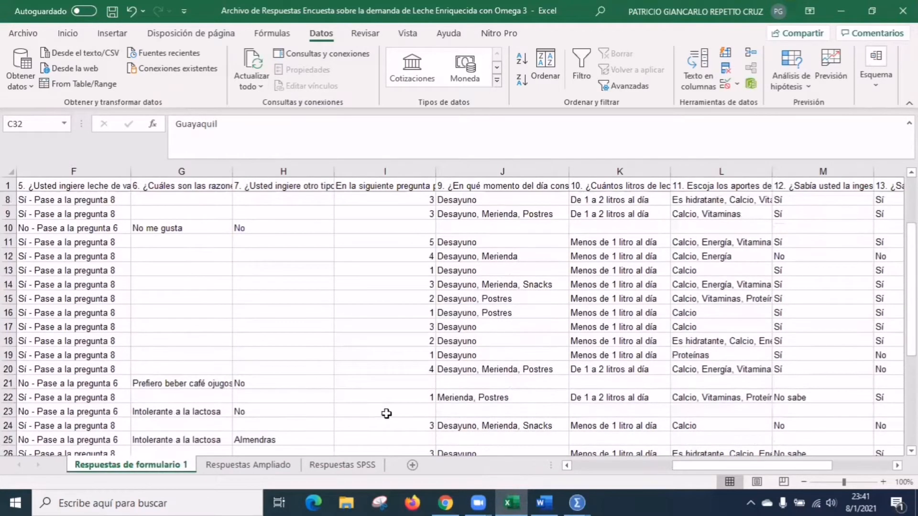
Step: Look at the survey files in the Encuesta Inv de Mercados folder on Google Drive, and return to the Excel response file
click(445, 502)
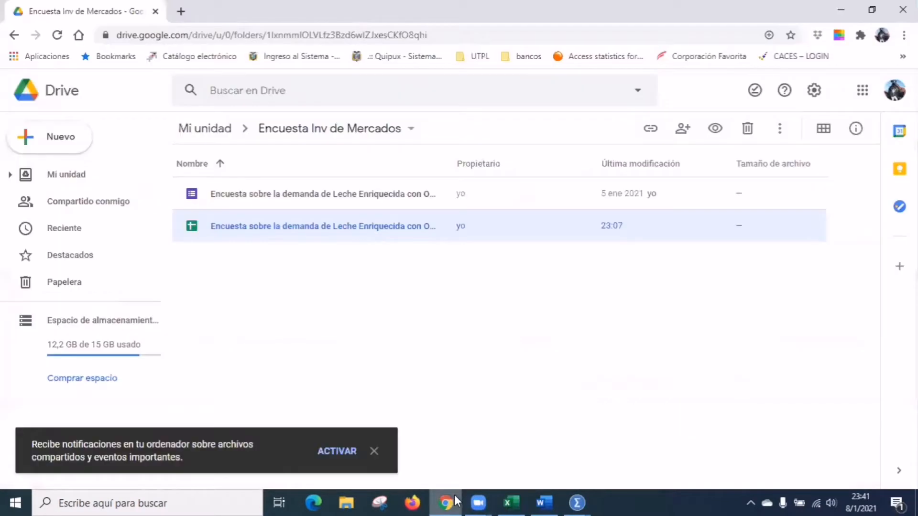
click(285, 263)
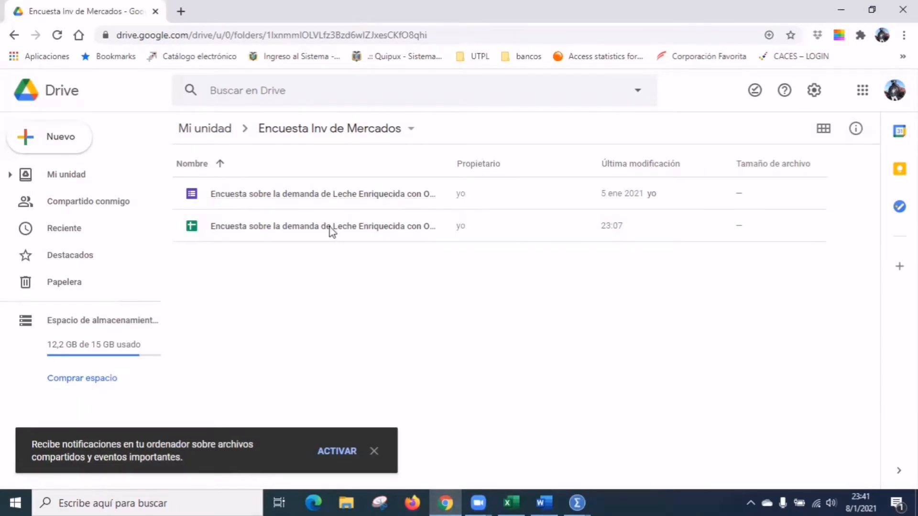
click(516, 502)
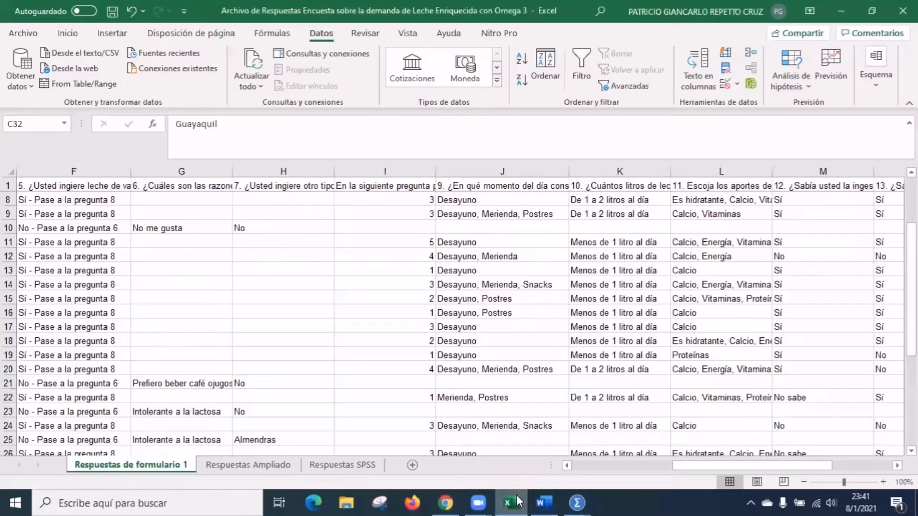
Step: Examine the single and multiple answers to question 9 in column J of the Respuestas de formulario 1 sheet
click(463, 204)
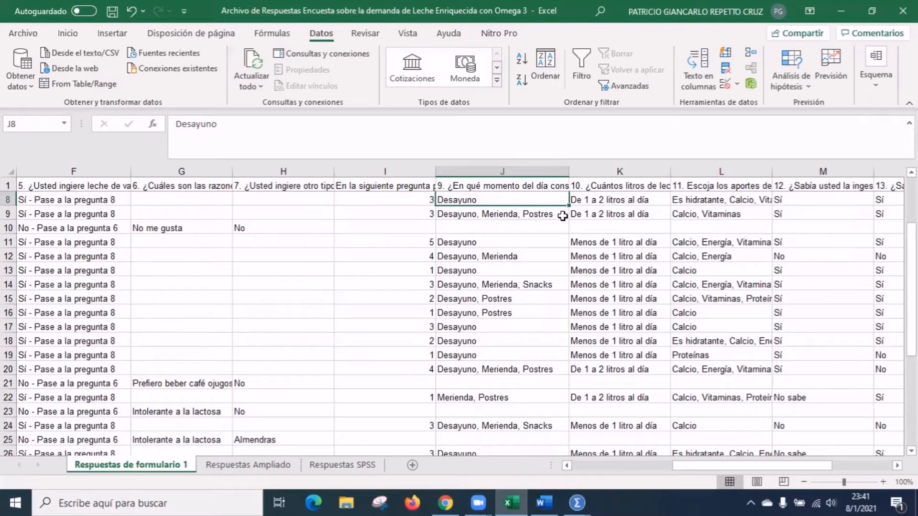
click(466, 215)
scroll(553, 274, down, 1)
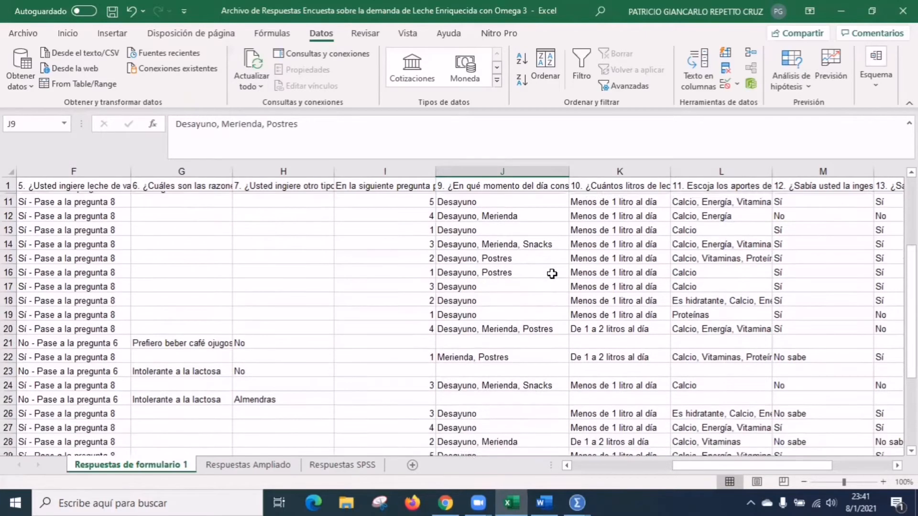
scroll(553, 274, down, 3)
scroll(467, 246, up, 2)
scroll(504, 266, down, 1)
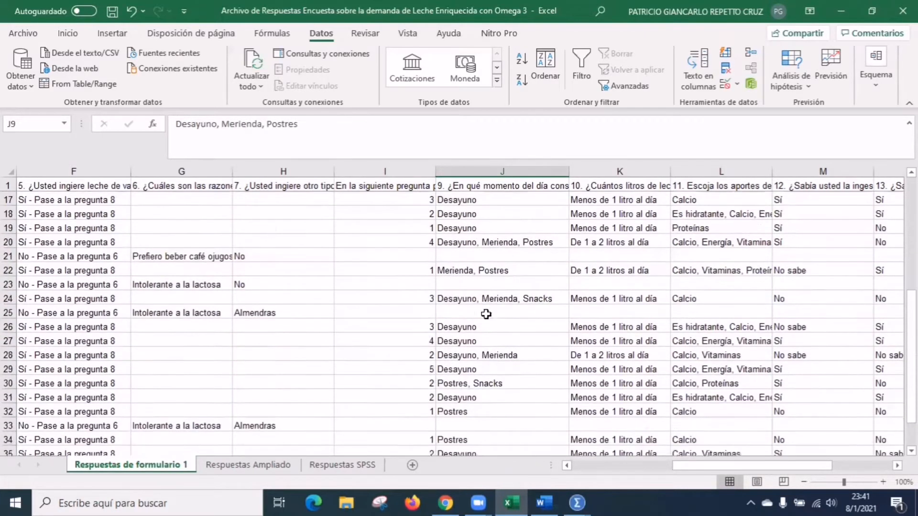
scroll(537, 248, down, 2)
scroll(541, 259, up, 1)
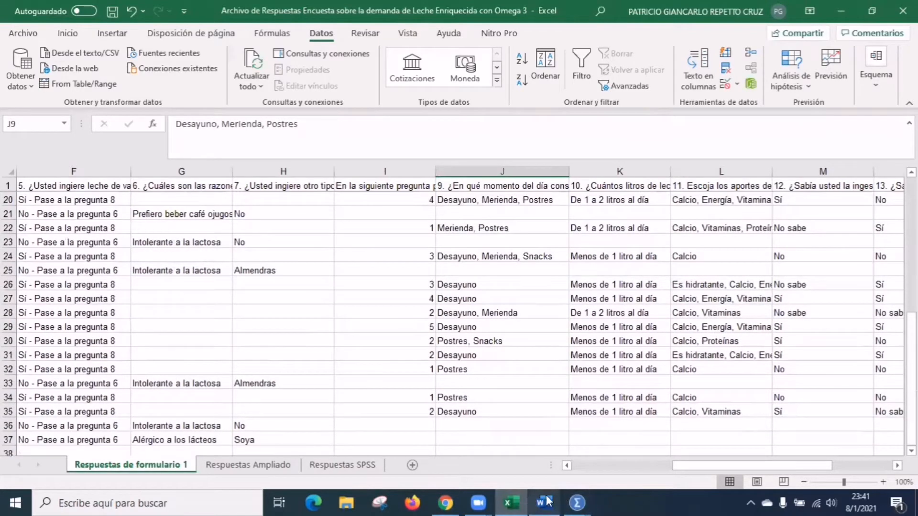
Step: Switch back to SPSS beside the Word survey and check the names of the question 9 variables var9_1, var9_2 and var9_3
mouse_move(578, 502)
click(712, 466)
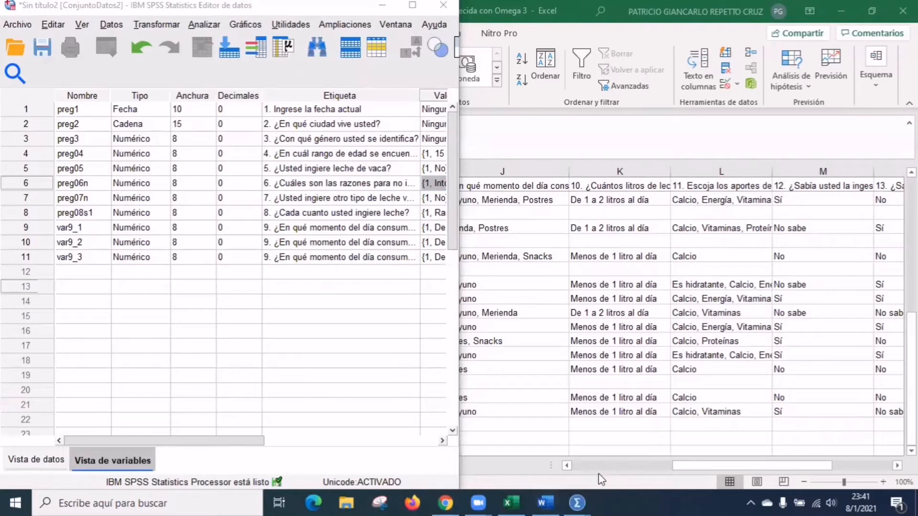
click(554, 500)
click(180, 257)
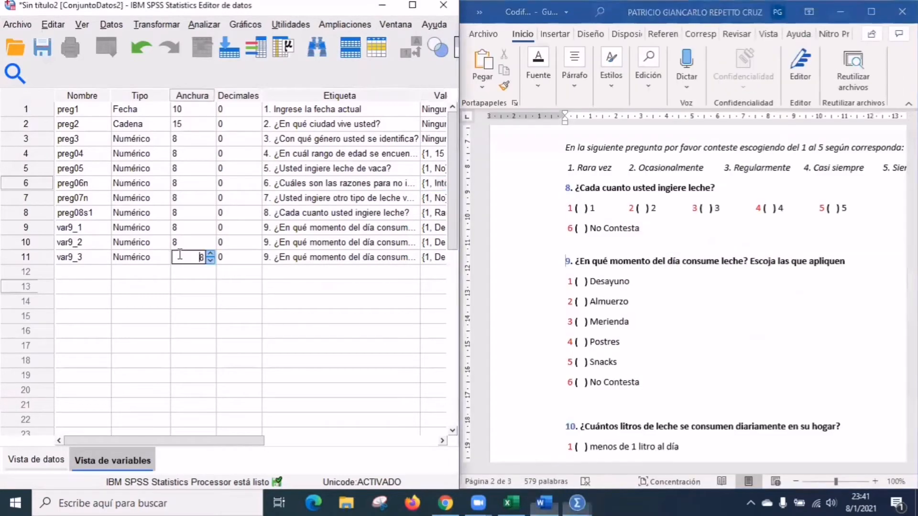
click(91, 228)
click(92, 243)
click(94, 257)
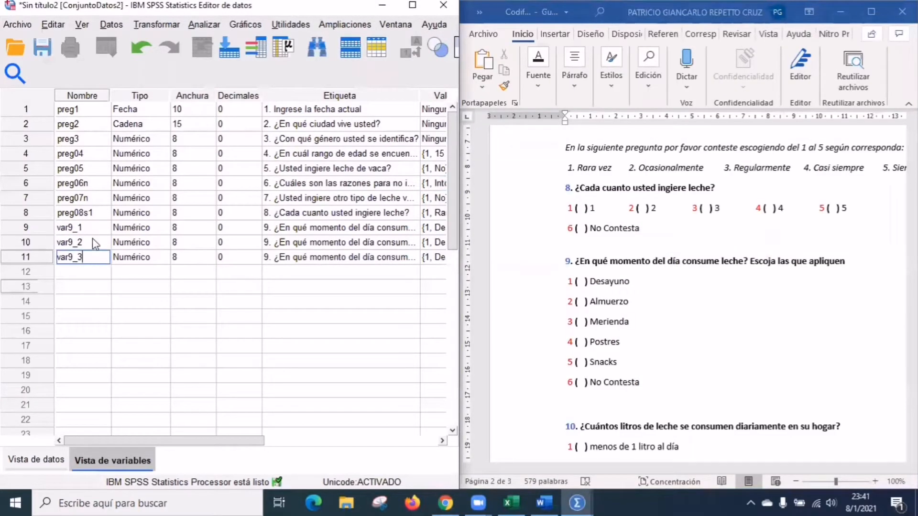
click(93, 228)
click(95, 254)
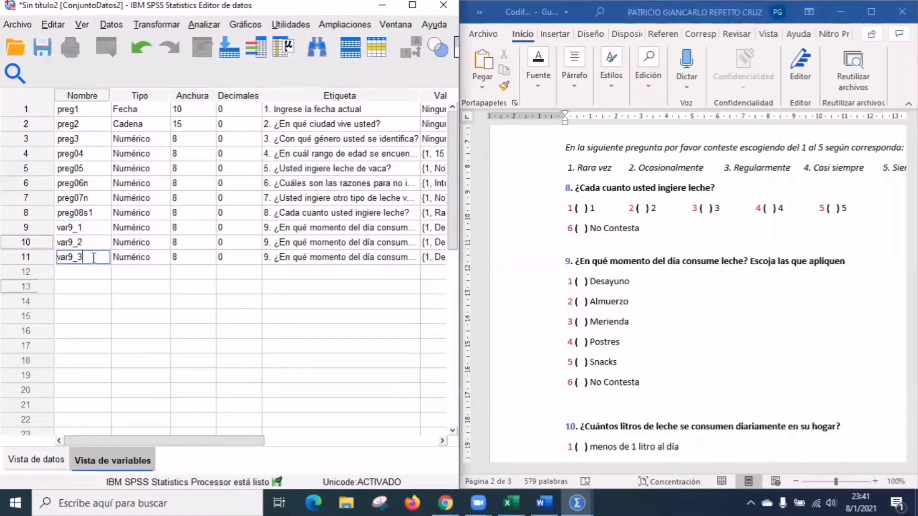
click(100, 226)
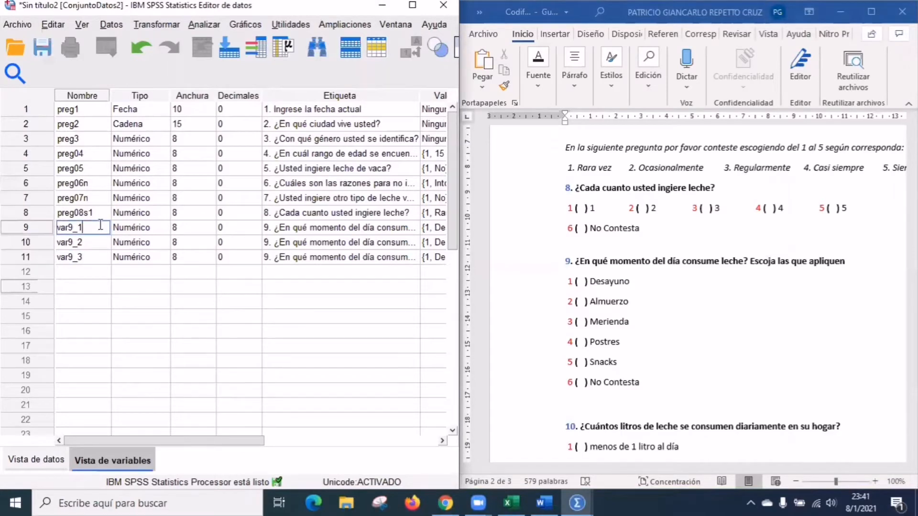
Step: Check the label and value labels of var9_1 against the answer options of question 9 in the survey
click(301, 230)
drag(259, 441, 323, 440)
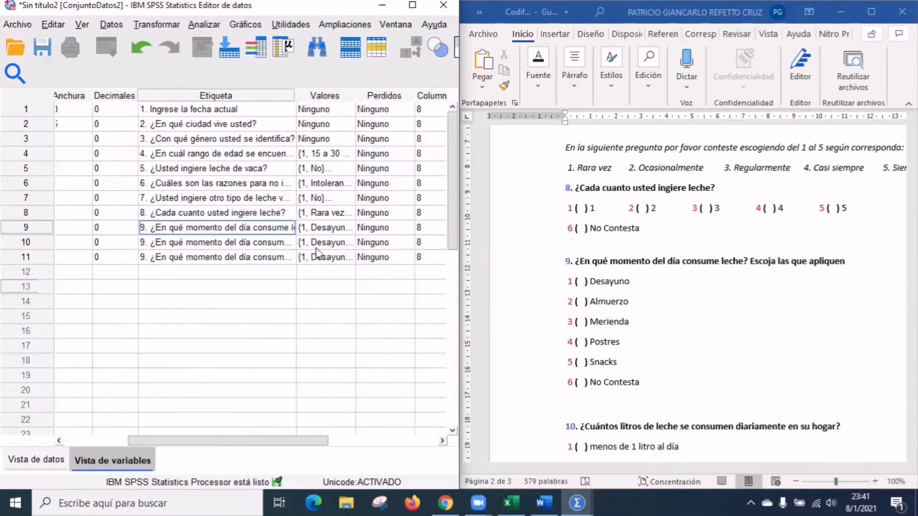
click(322, 228)
click(346, 228)
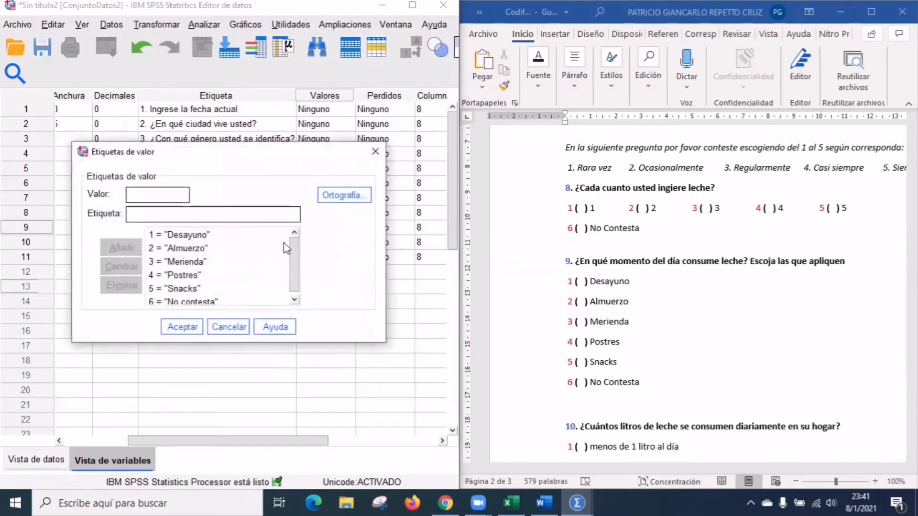
drag(299, 285, 297, 245)
click(375, 151)
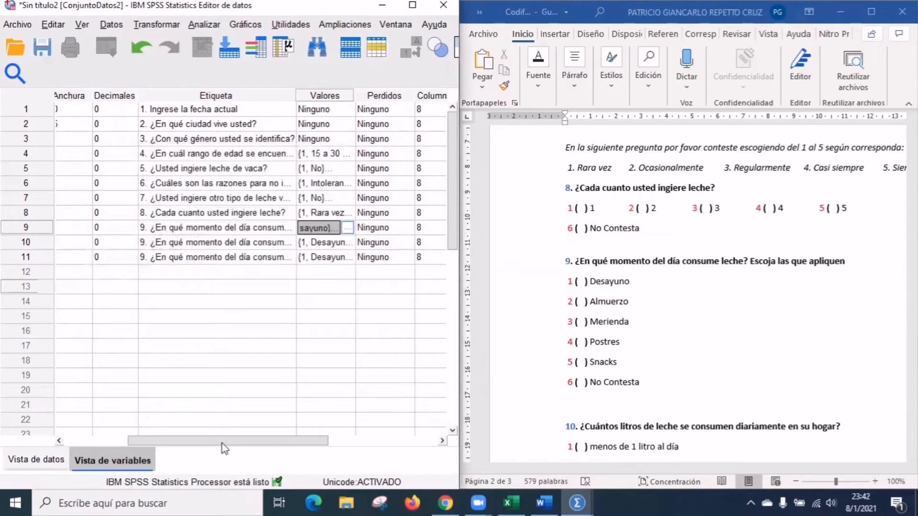
drag(222, 441, 167, 444)
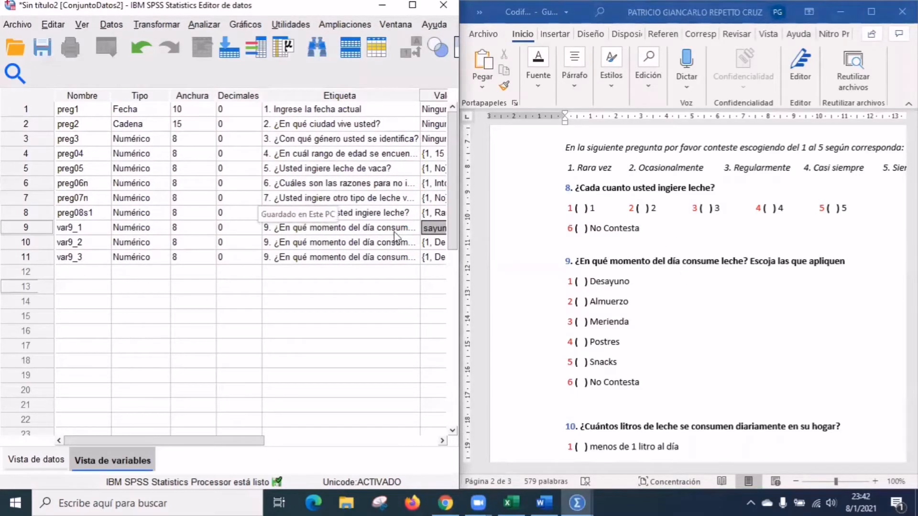
Step: Review questions 10 to 15 of the coded Word survey, returning to multiple-choice question 11
scroll(644, 271, down, 12)
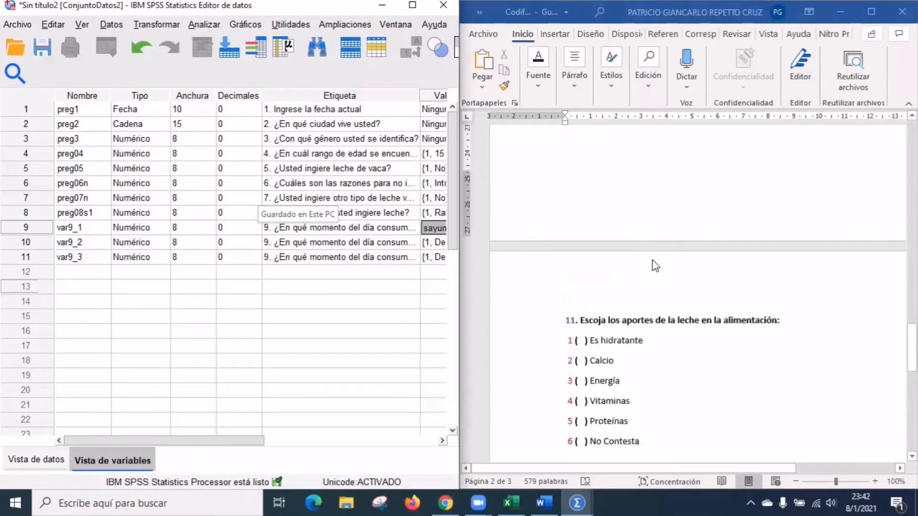
scroll(655, 265, down, 4)
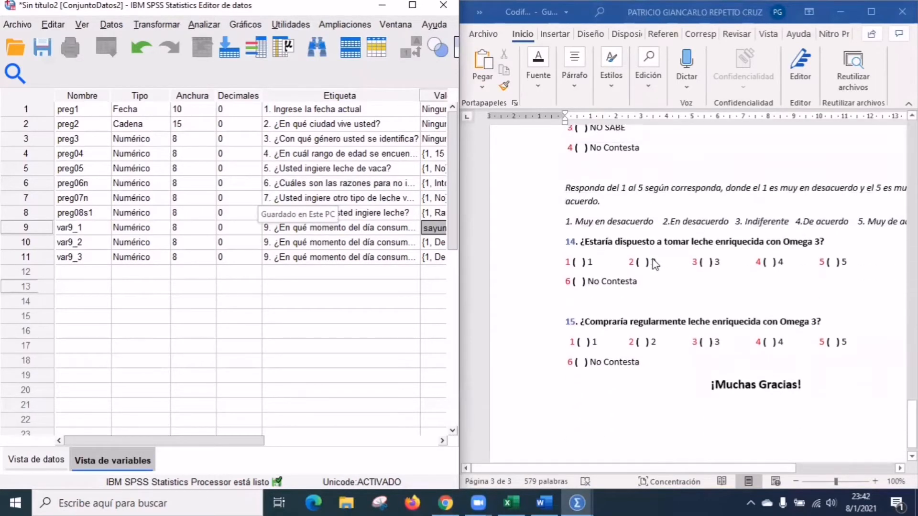
scroll(657, 263, up, 7)
scroll(659, 261, up, 3)
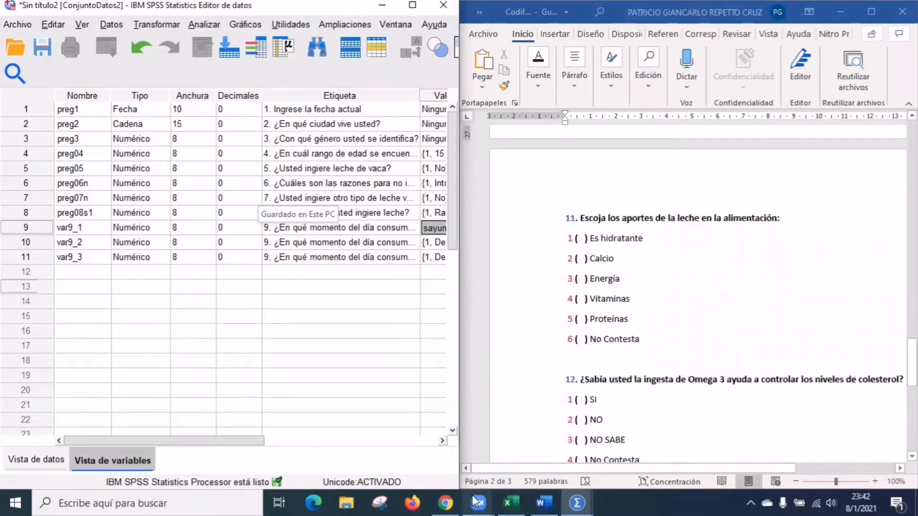
Step: Switch to the Excel response file and widen column L so the question 11 answers are fully readable
mouse_move(522, 500)
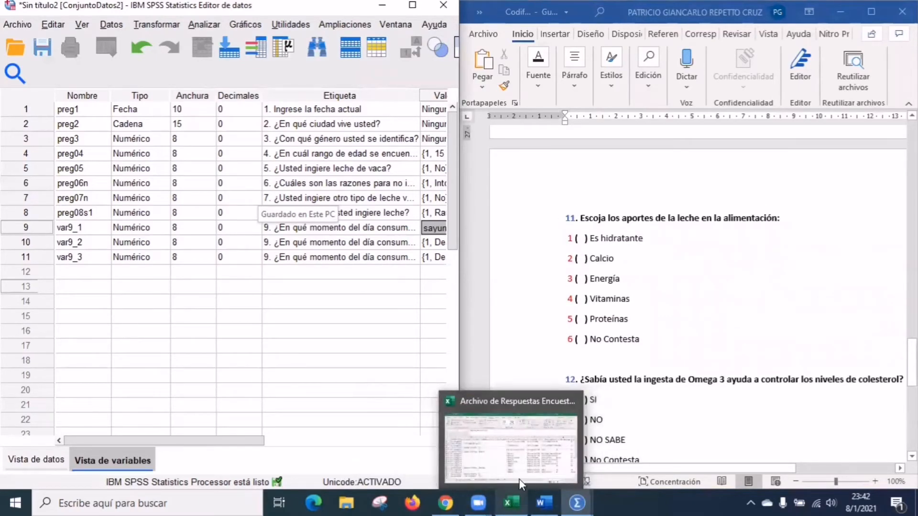
click(515, 412)
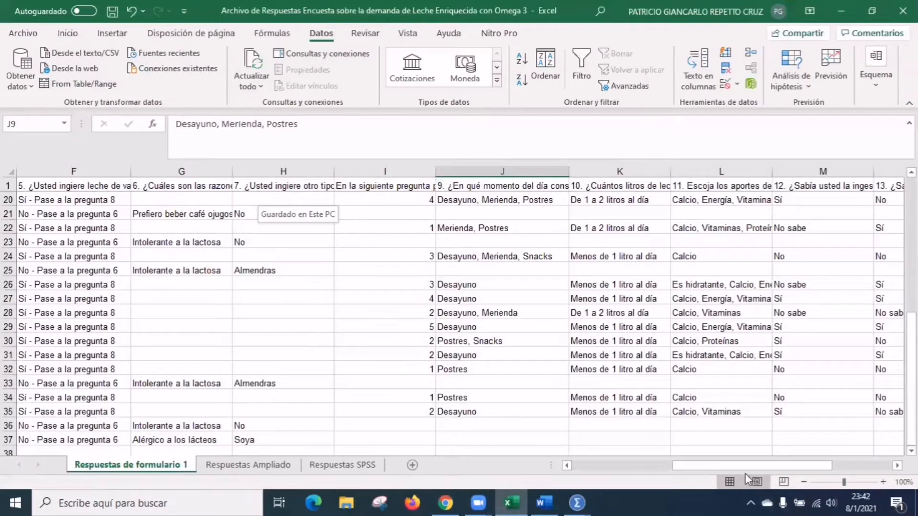
drag(737, 467, 757, 467)
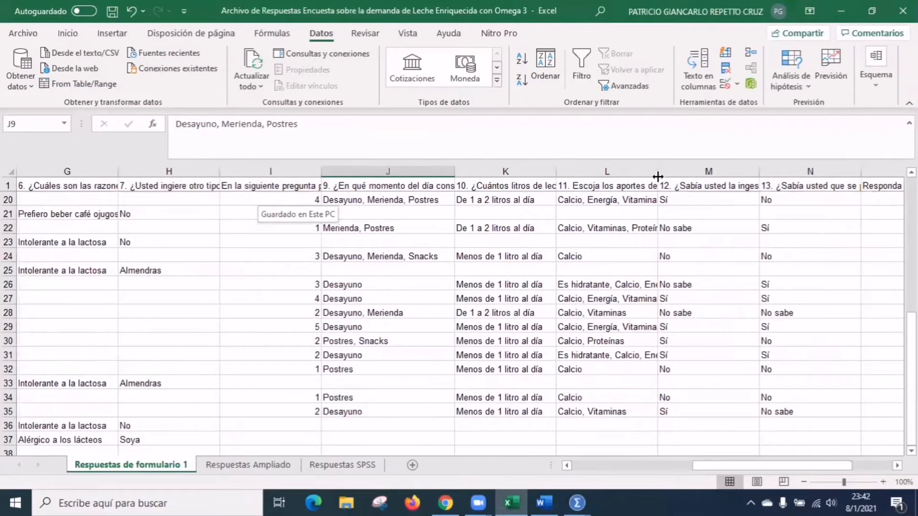
drag(658, 172, 795, 186)
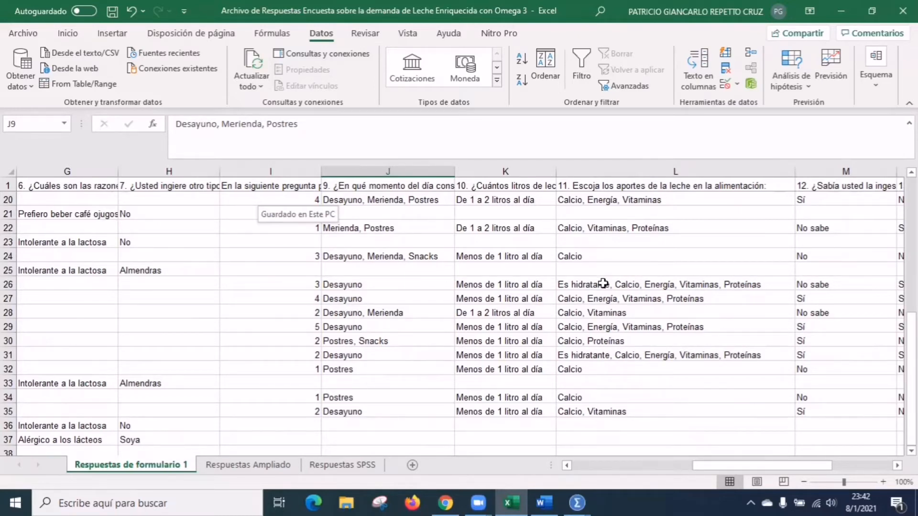
Step: Examine the multiple answers to question 11 across the response rows in column L
scroll(674, 239, up, 6)
scroll(679, 231, down, 7)
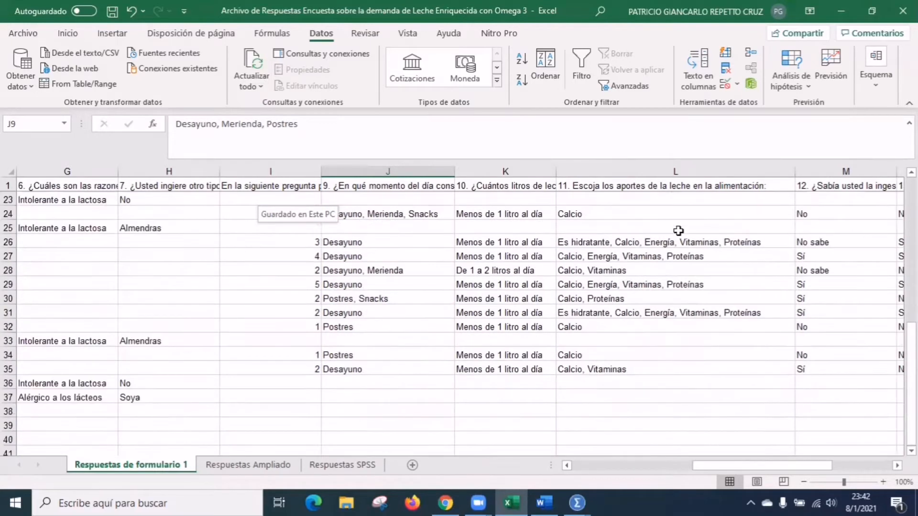
scroll(679, 231, up, 7)
scroll(679, 231, down, 2)
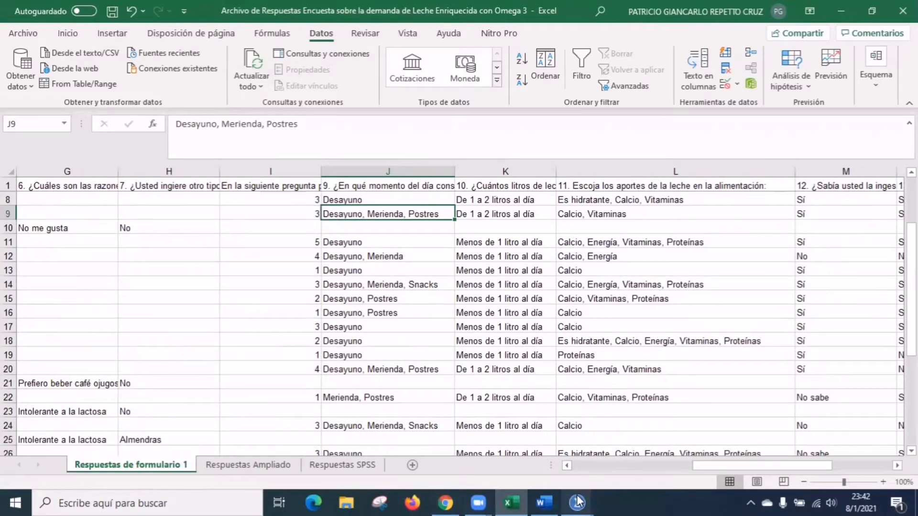
Step: Return to SPSS and compare the variables var11_1 to var11_5 with question 11 of the Word survey
mouse_move(580, 500)
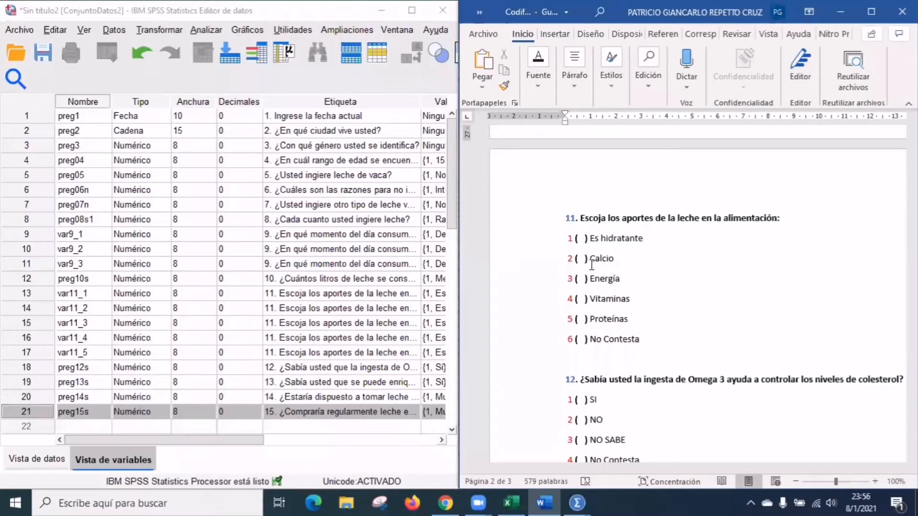
scroll(701, 259, down, 5)
scroll(701, 259, up, 5)
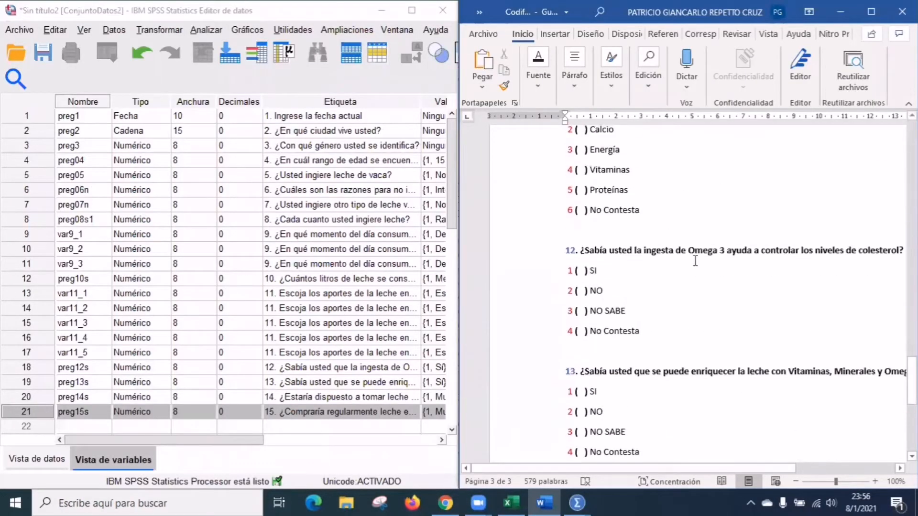
click(41, 296)
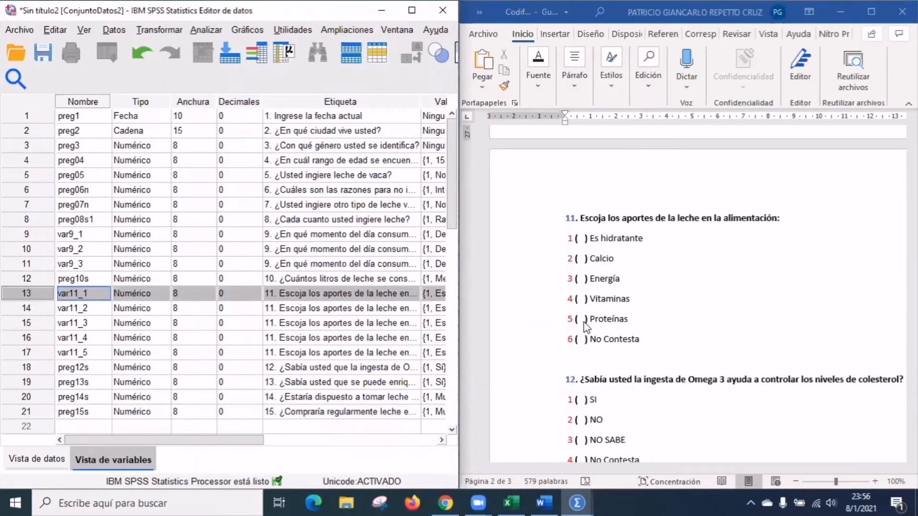
double_click(95, 347)
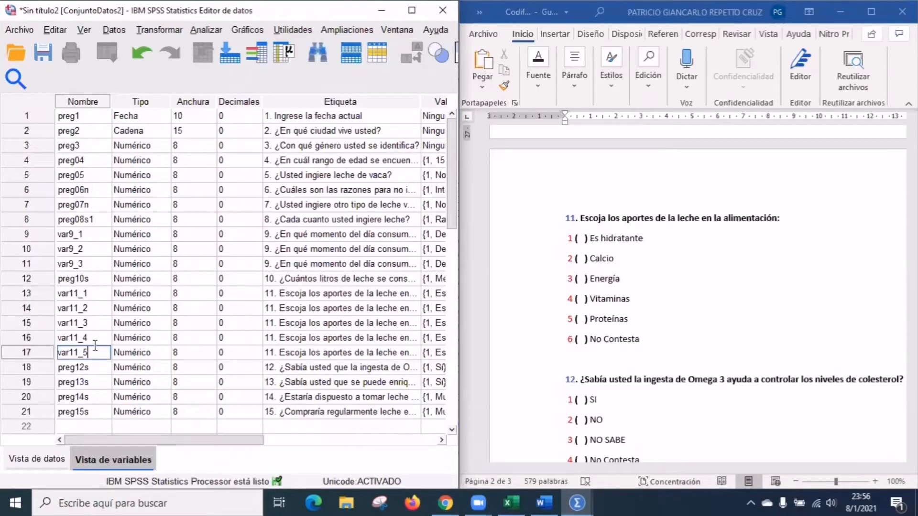
Step: Check the complete list of value labels of var11_1 against the answer options of question 11
click(428, 293)
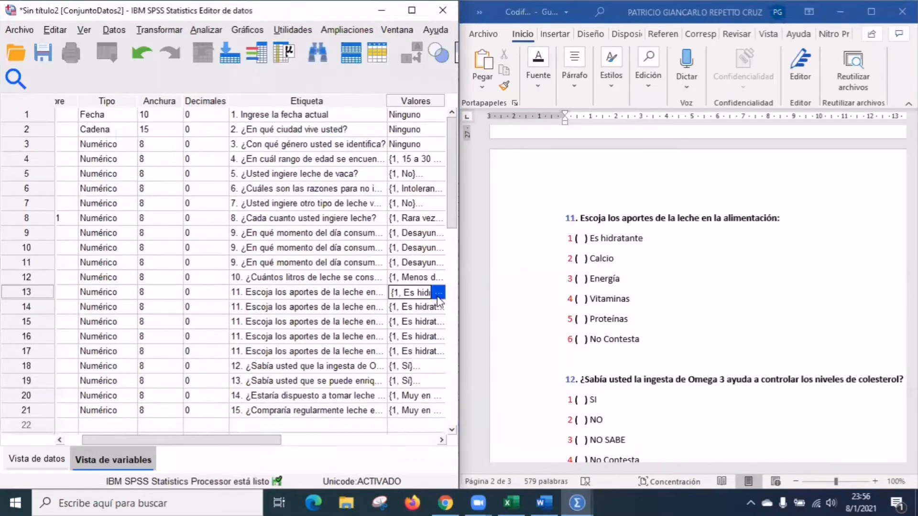
click(438, 294)
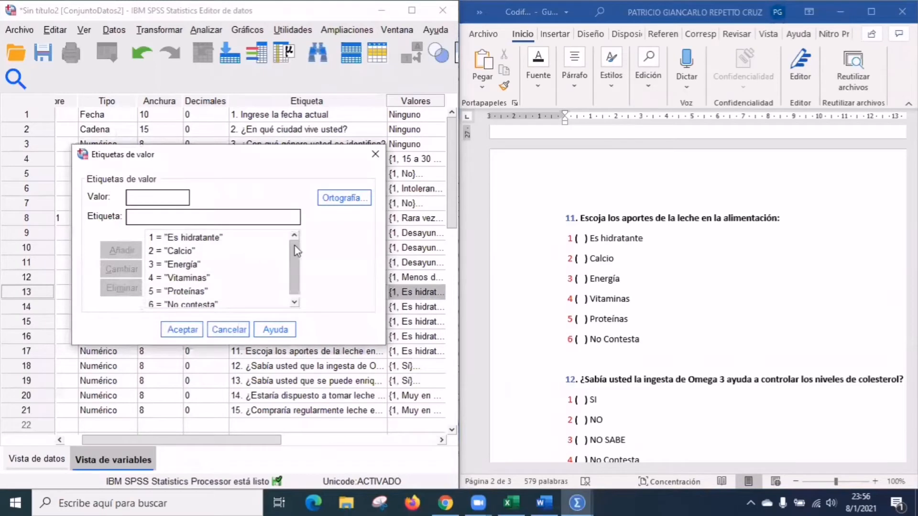
scroll(296, 270, down, 1)
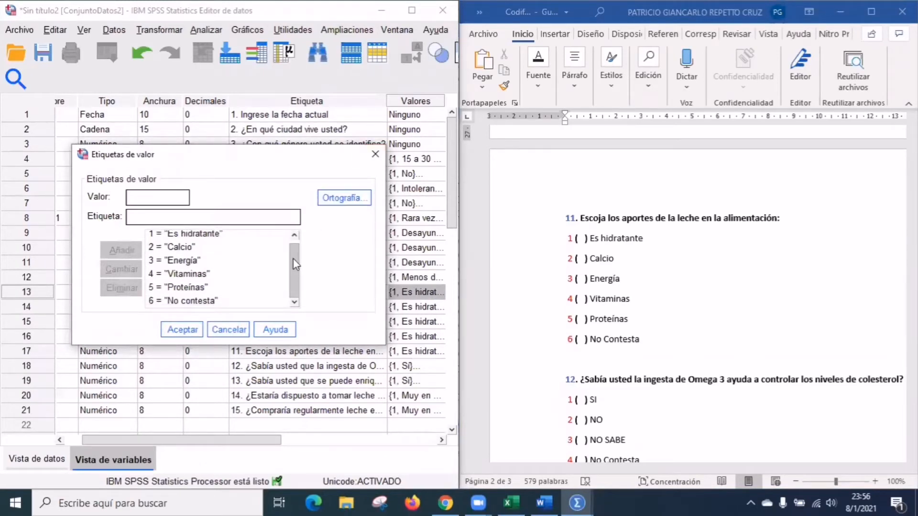
scroll(295, 265, up, 1)
click(374, 162)
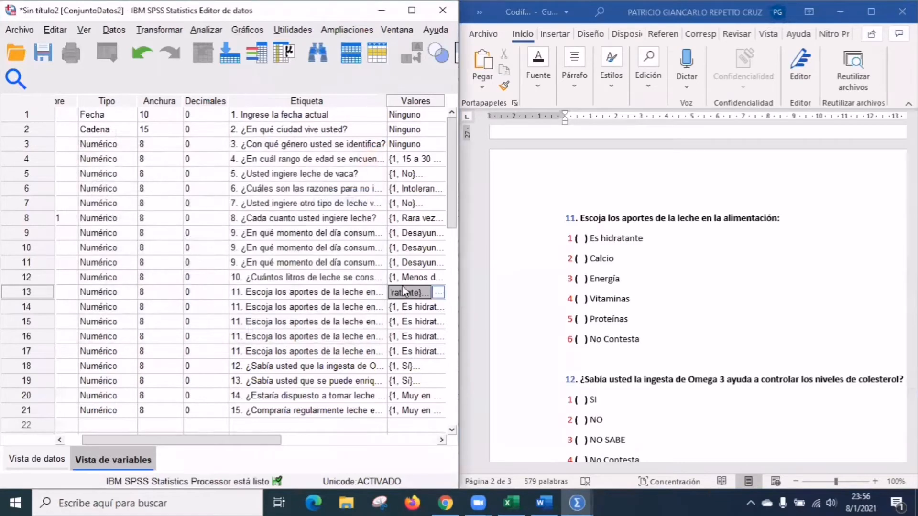
Step: Check the complete list of value labels of var11_2 against the answer options of question 11
click(414, 311)
click(438, 306)
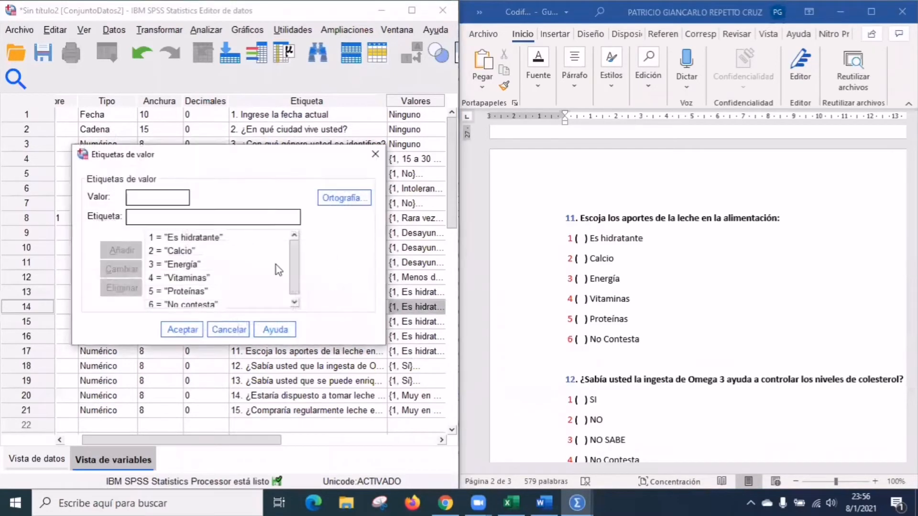
drag(293, 254, 297, 261)
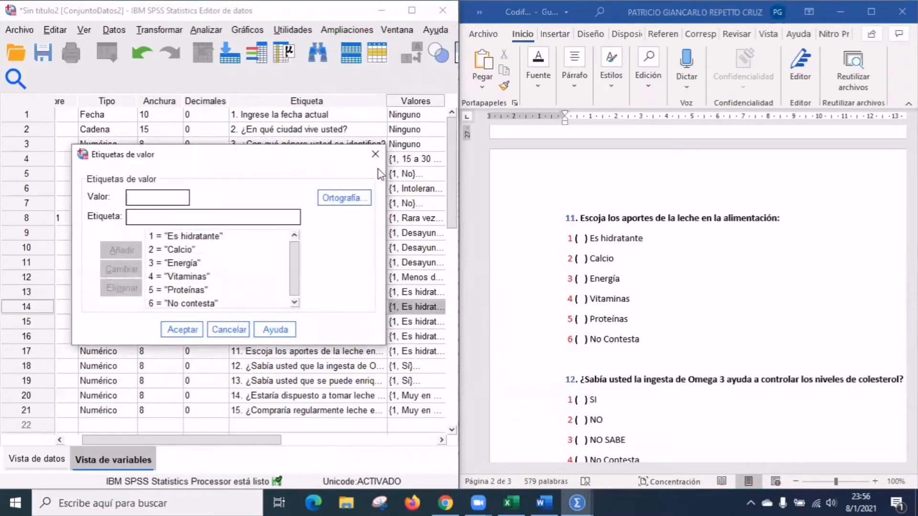
click(376, 153)
double_click(354, 336)
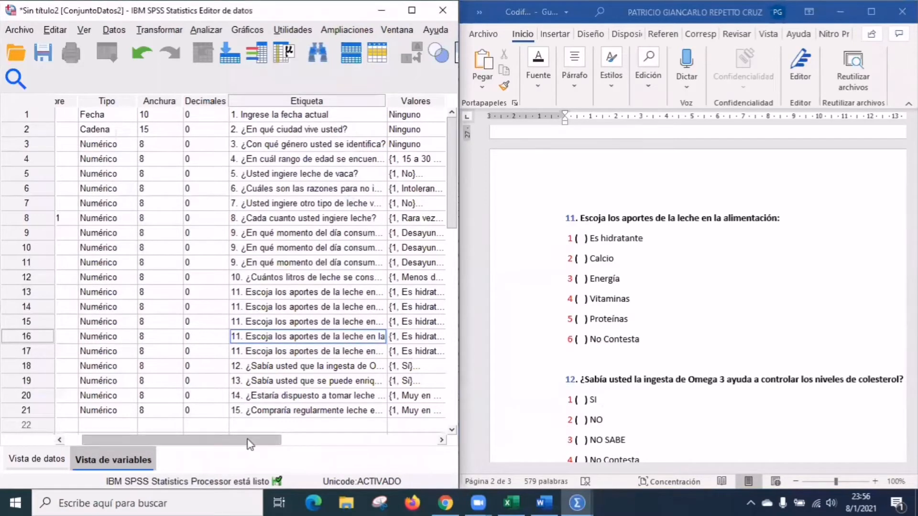
Step: Maximize the data editor window and open the definition of multiple response variable sets for analysis
drag(248, 440, 230, 441)
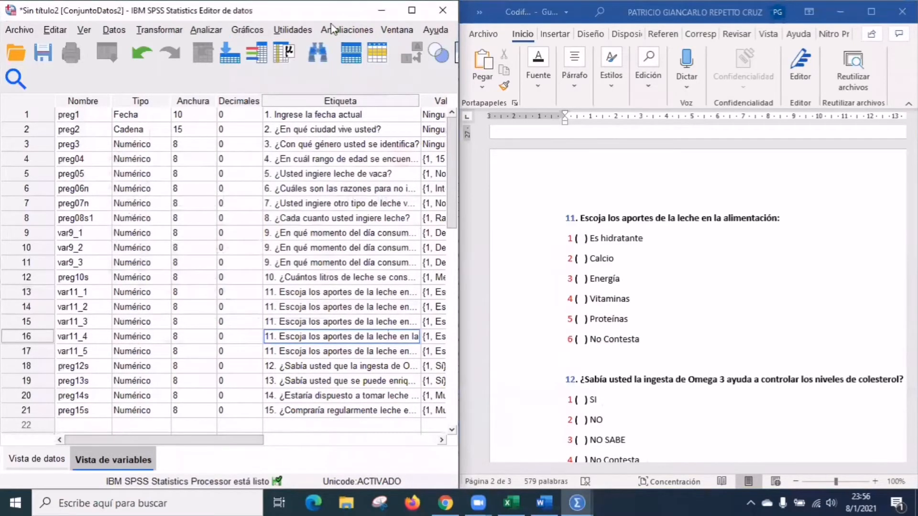
double_click(157, 11)
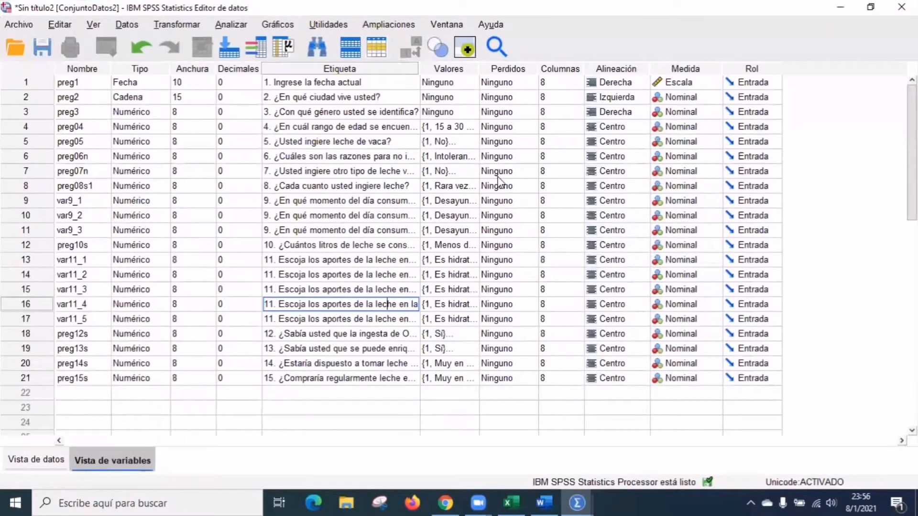
click(242, 27)
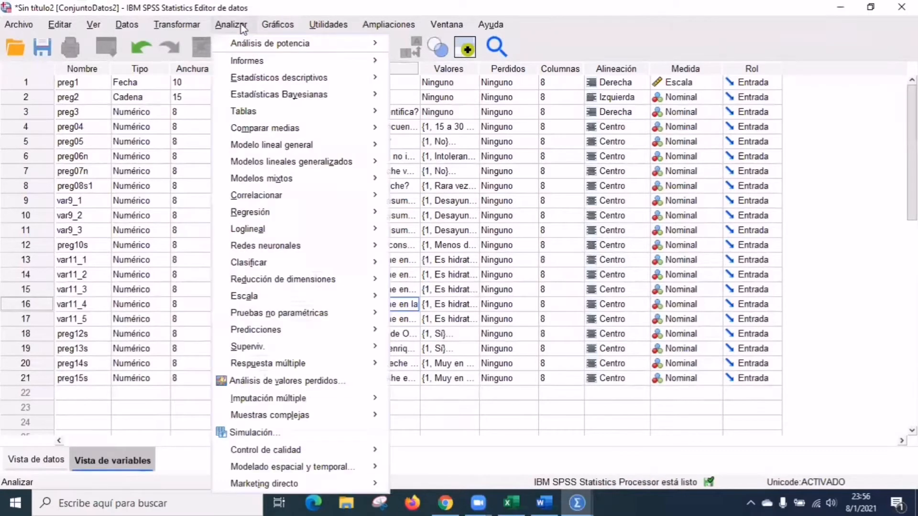
mouse_move(315, 363)
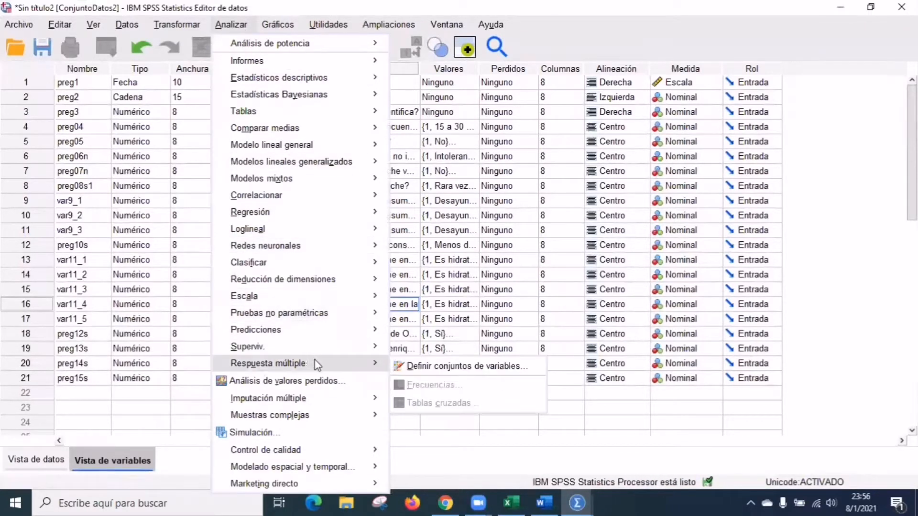
click(460, 368)
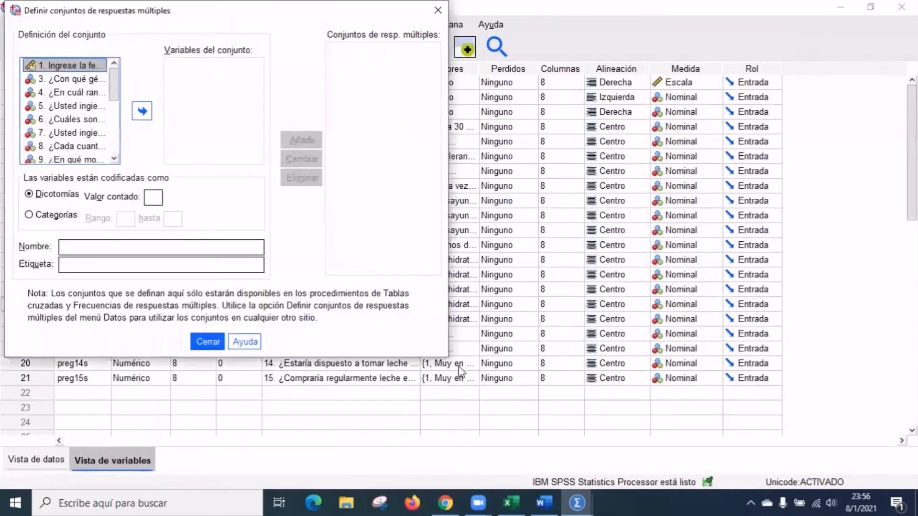
Step: Add the three question 9 variables to the new multiple response set
drag(110, 79, 113, 89)
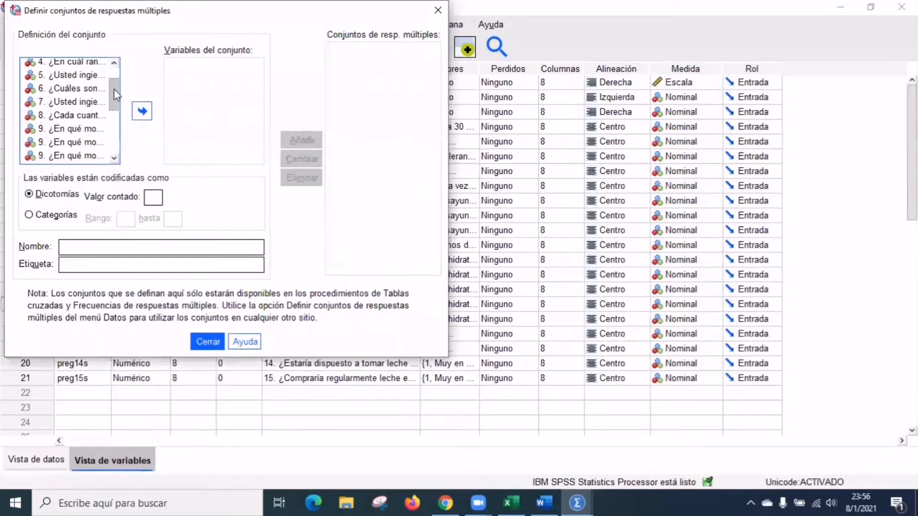
click(89, 130)
shift+click(86, 155)
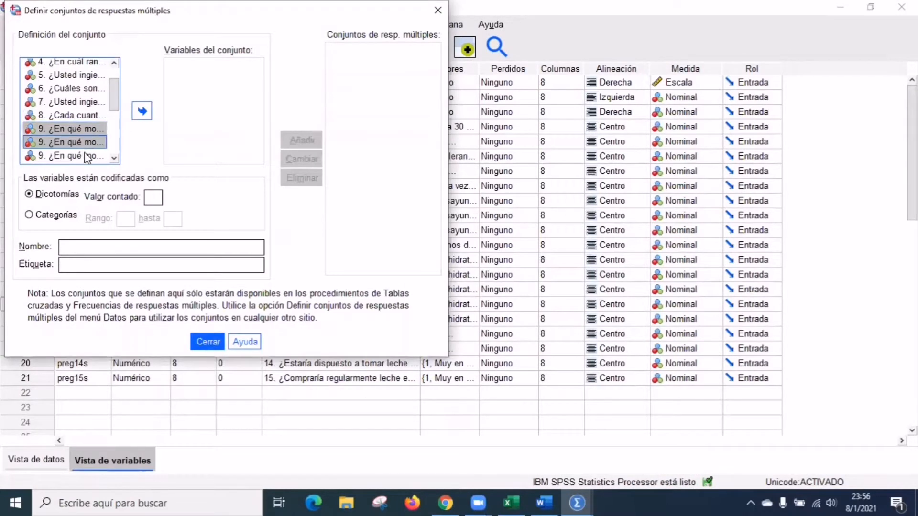
click(142, 111)
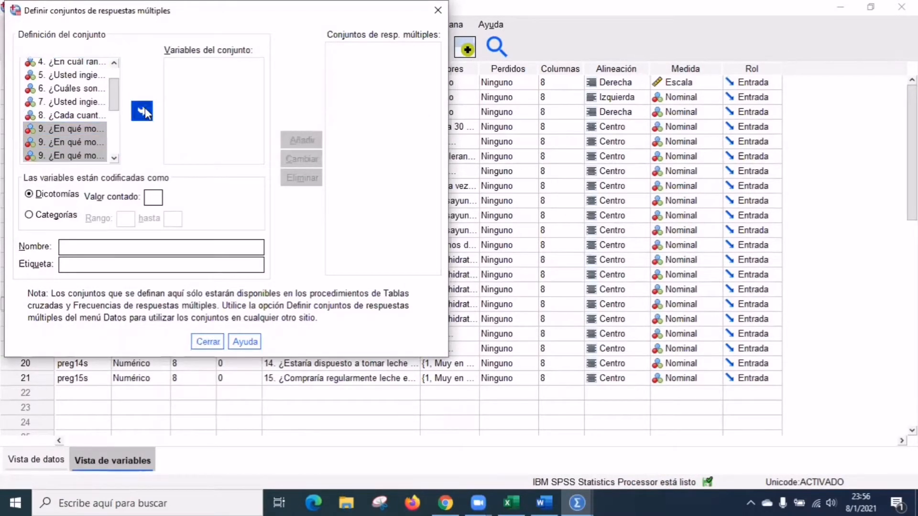
Step: Name the set preg09 and code its variables as categories from 1 to 6, following question 9 of the Word survey
click(107, 243)
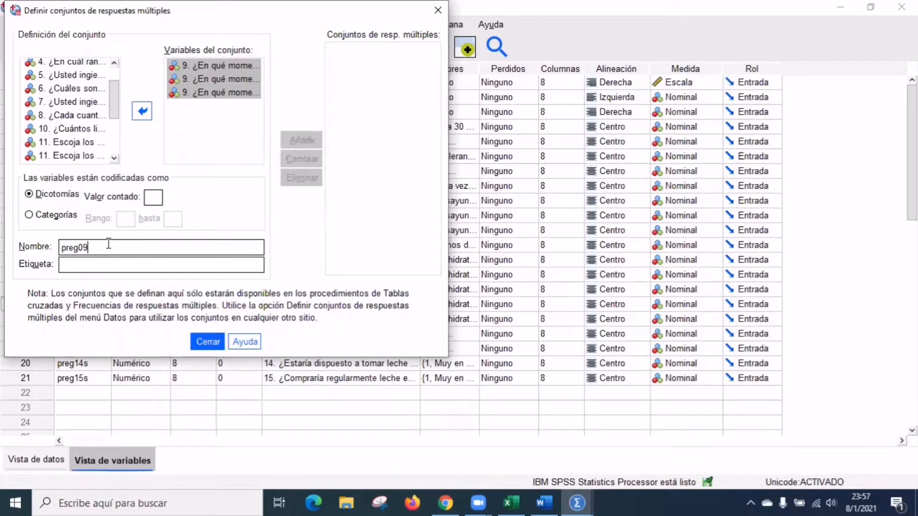
click(29, 215)
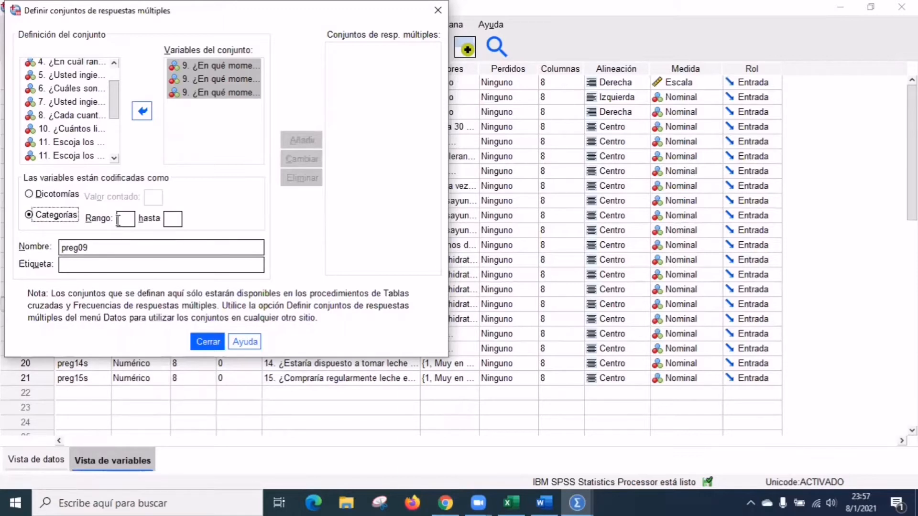
click(540, 500)
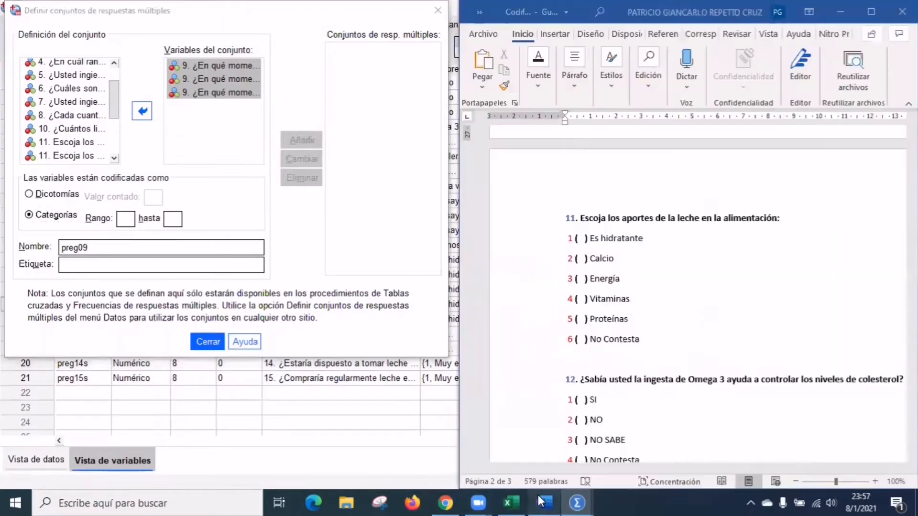
scroll(629, 361, up, 8)
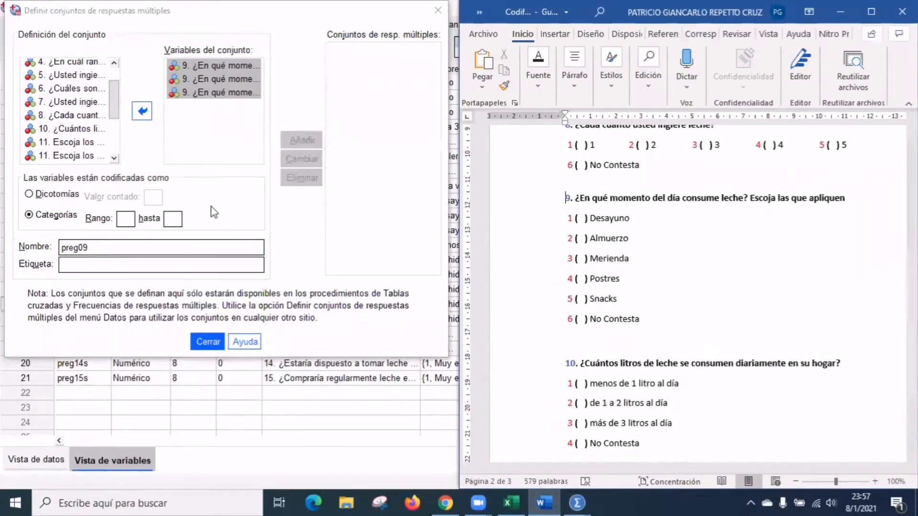
click(128, 218)
text(1)
click(172, 218)
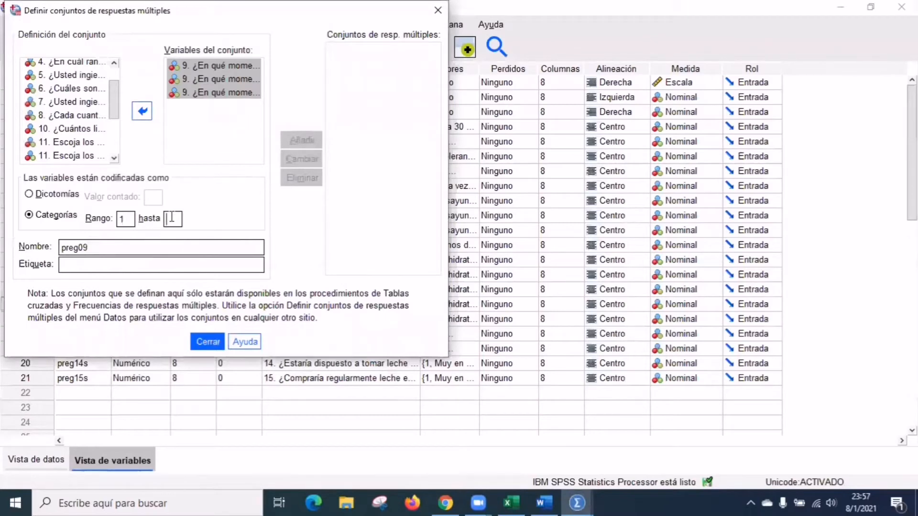
text(6)
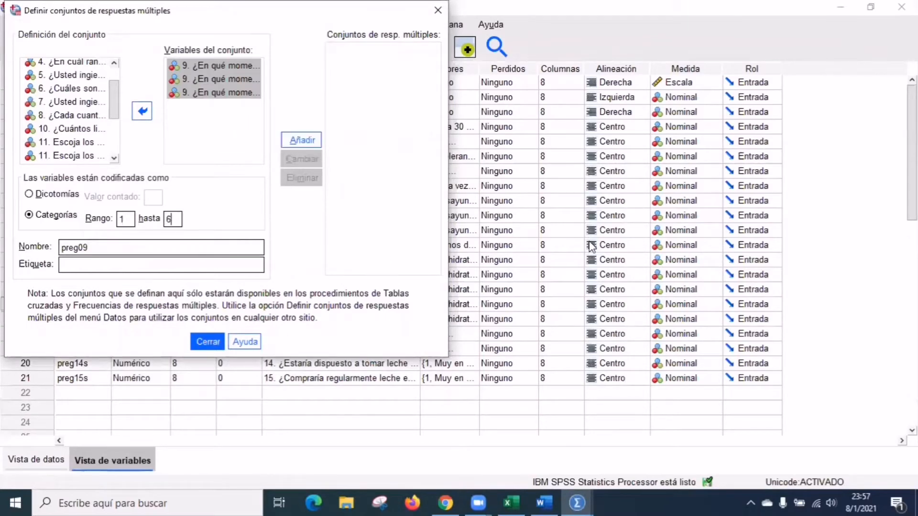
Step: Label the set "¿En qué momento del día consume leche?" with the text copied from the Word survey and add it to the multiple response sets
key(alt+Tab)
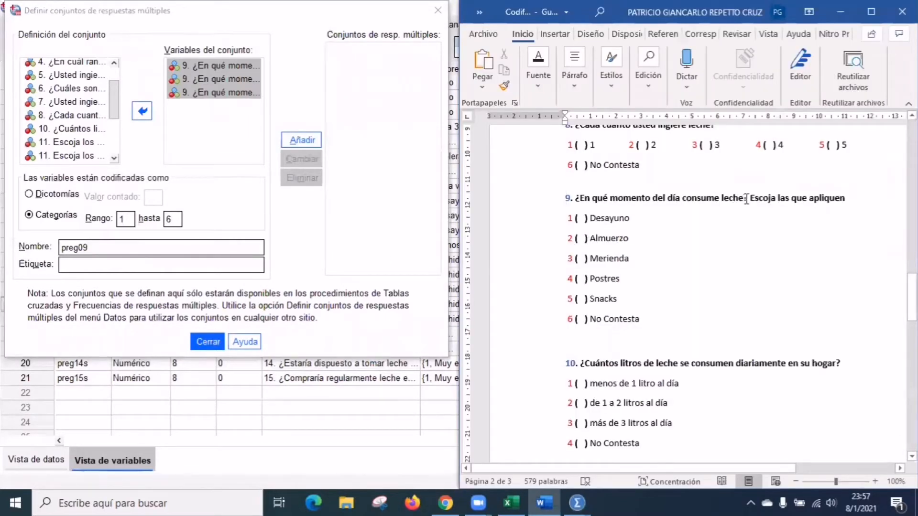
drag(747, 198, 578, 198)
key(ctrl+c)
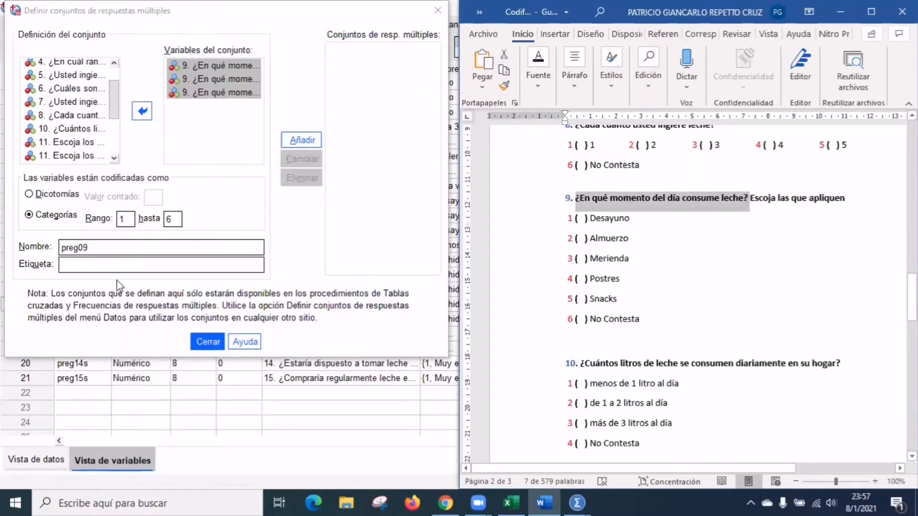
click(124, 265)
key(ctrl+v)
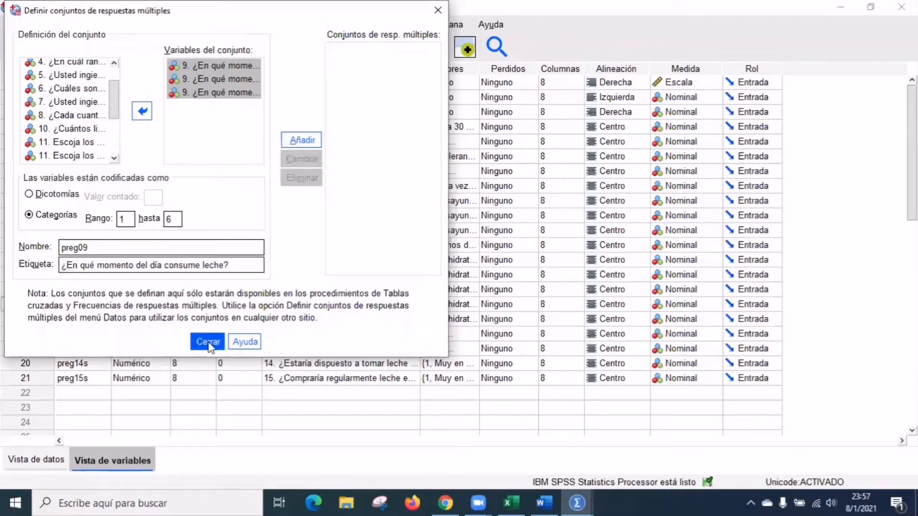
click(302, 143)
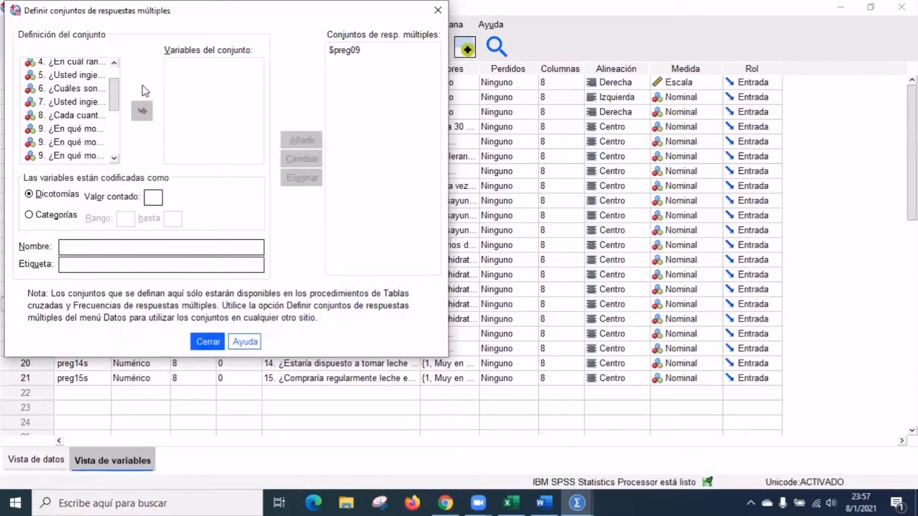
Step: Add all five question 11 variables to a new multiple response set
drag(115, 98, 119, 104)
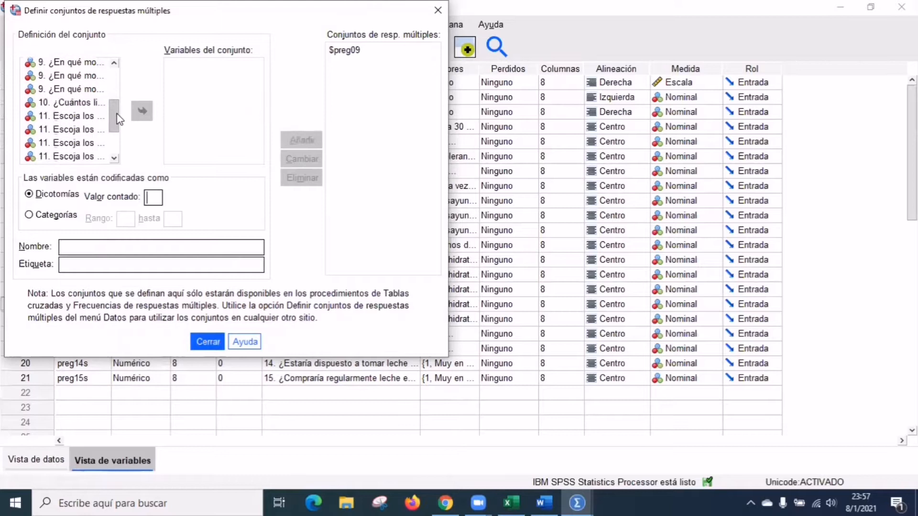
click(88, 117)
ctrl+click(84, 130)
ctrl+click(82, 143)
ctrl+click(78, 156)
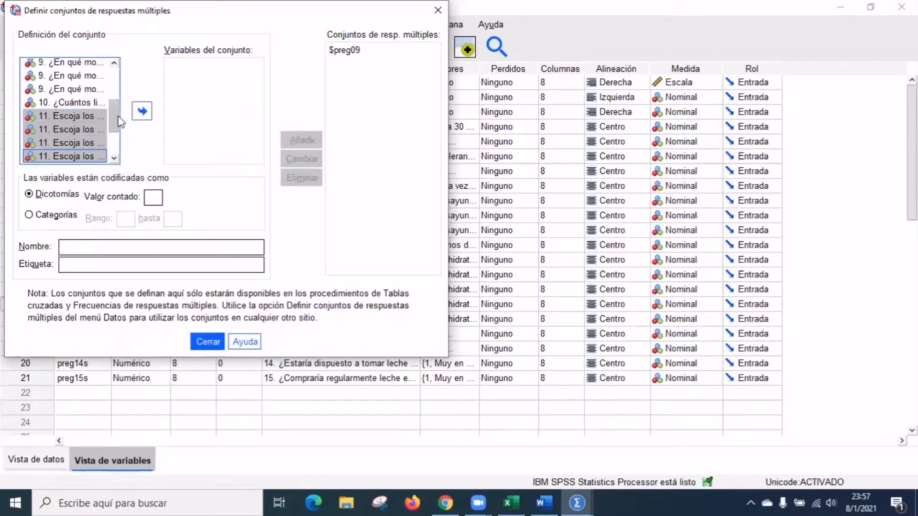
drag(116, 118, 116, 126)
ctrl+click(87, 145)
click(90, 90)
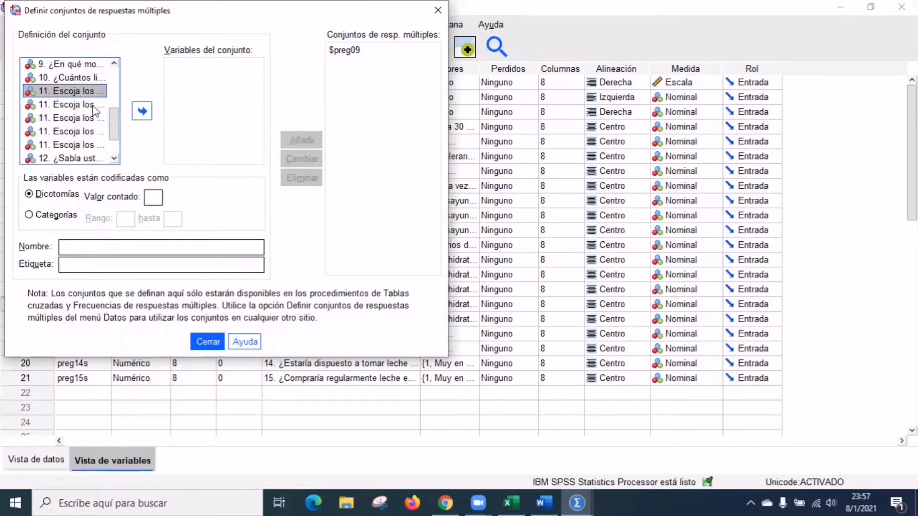
shift+click(75, 146)
click(142, 111)
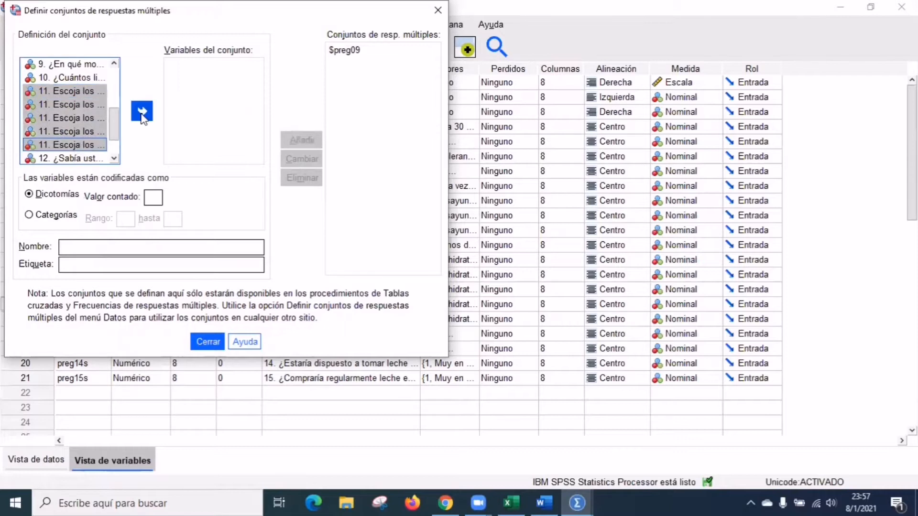
Step: Code the question 11 set as categories from 1 to 6 and name it preg11
click(53, 215)
click(125, 218)
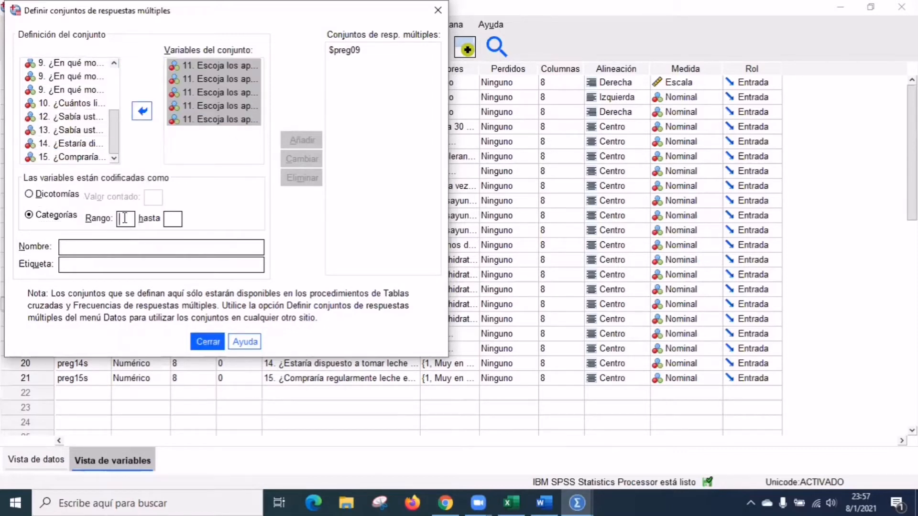
click(171, 219)
text(6)
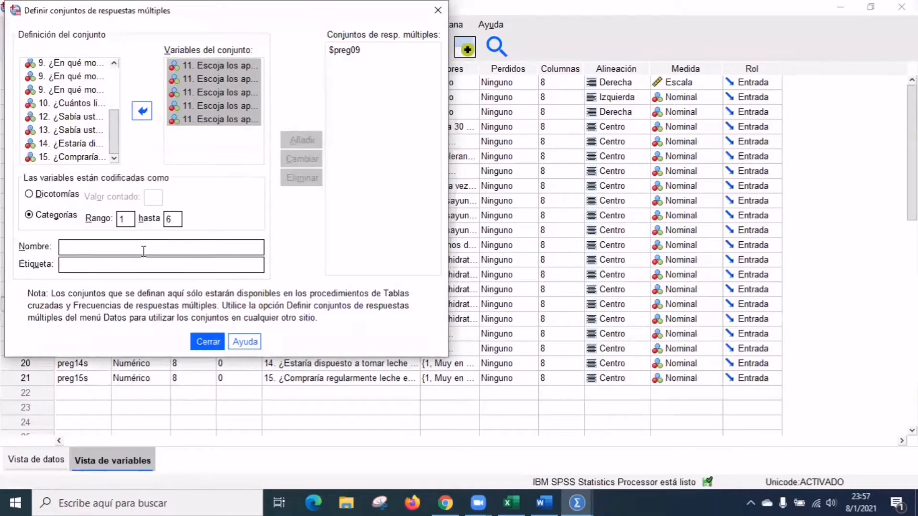
click(142, 249)
text(preg)
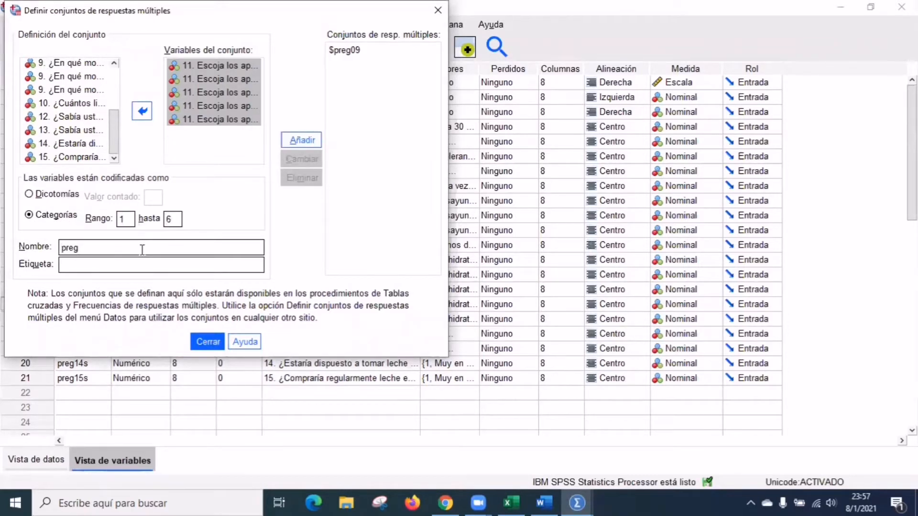
text(11)
Step: Label the set "Aportes de la leche en la alimentación" using the question 11 text from Word and add it to the multiple response sets
click(544, 503)
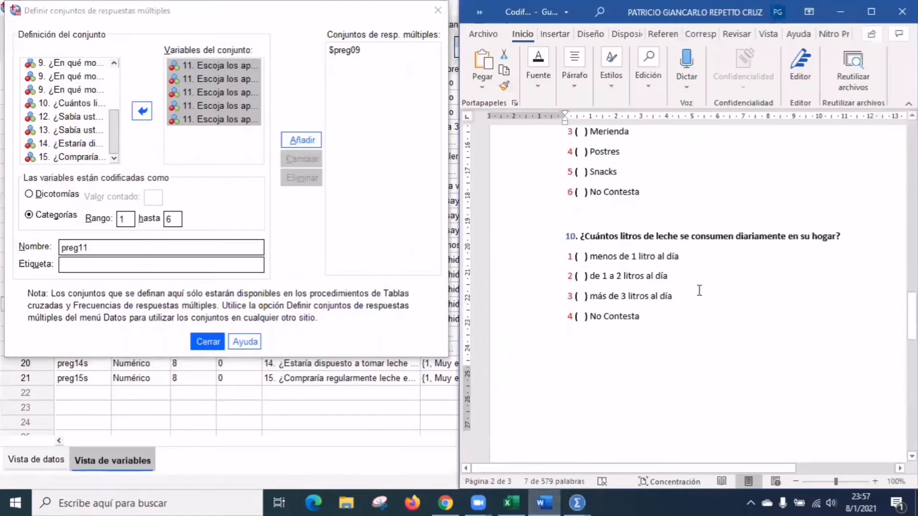
scroll(699, 291, down, 10)
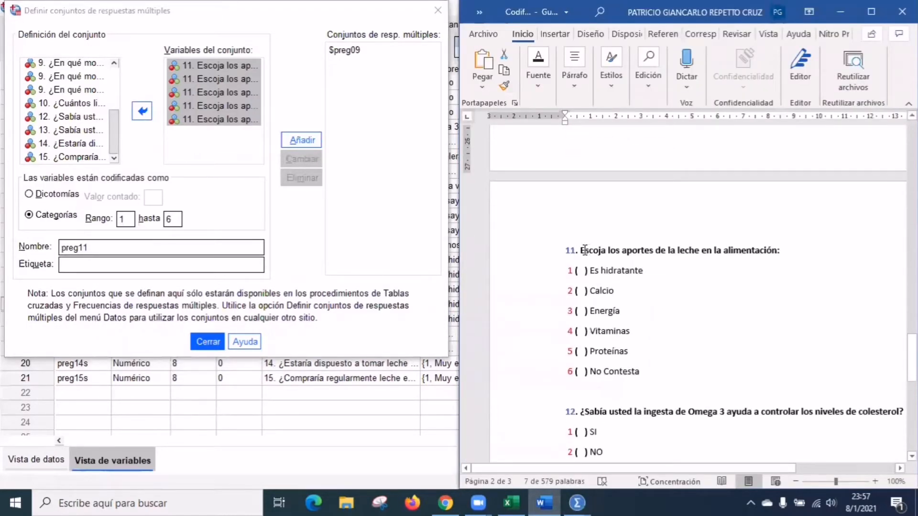
drag(628, 253, 754, 246)
key(ctrl+c)
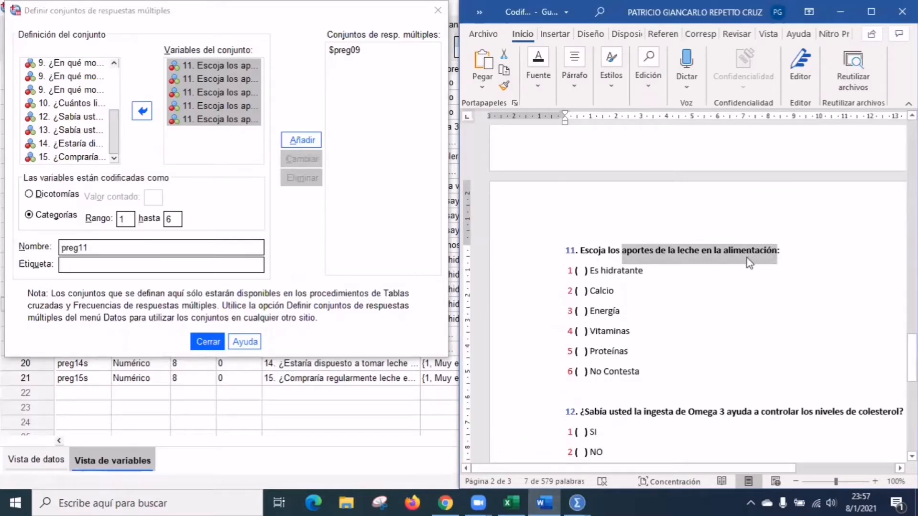
click(112, 266)
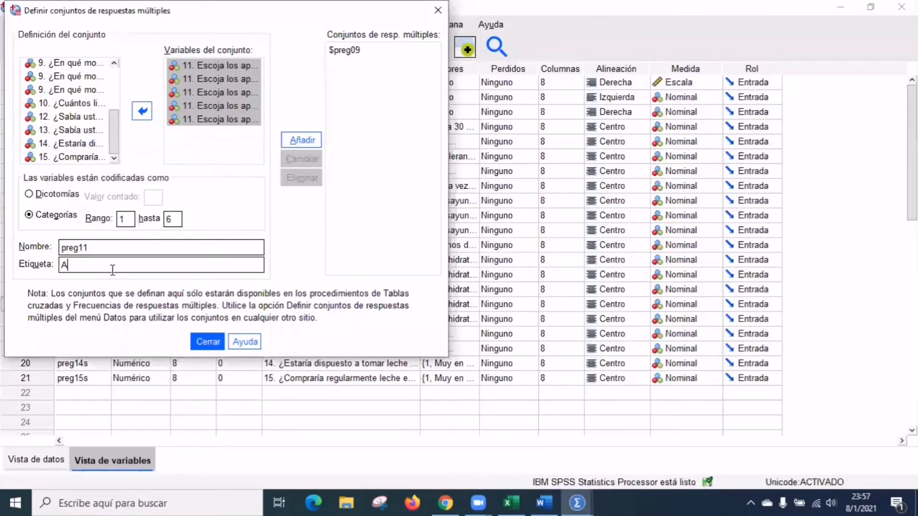
text(A)
key(ctrl+v)
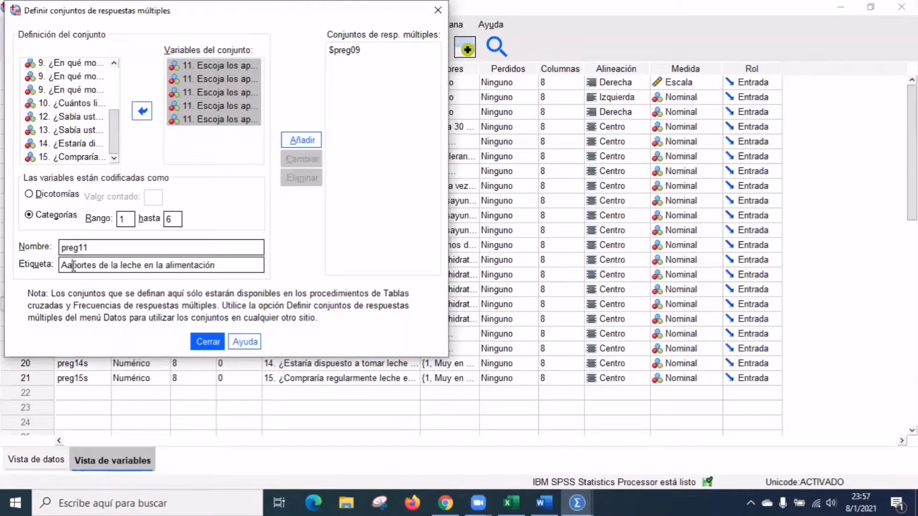
key(BackSpace)
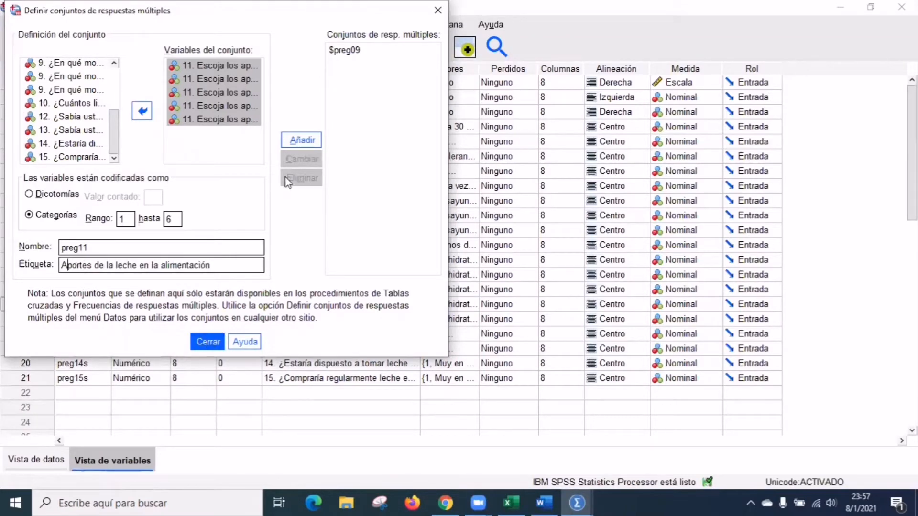
click(297, 139)
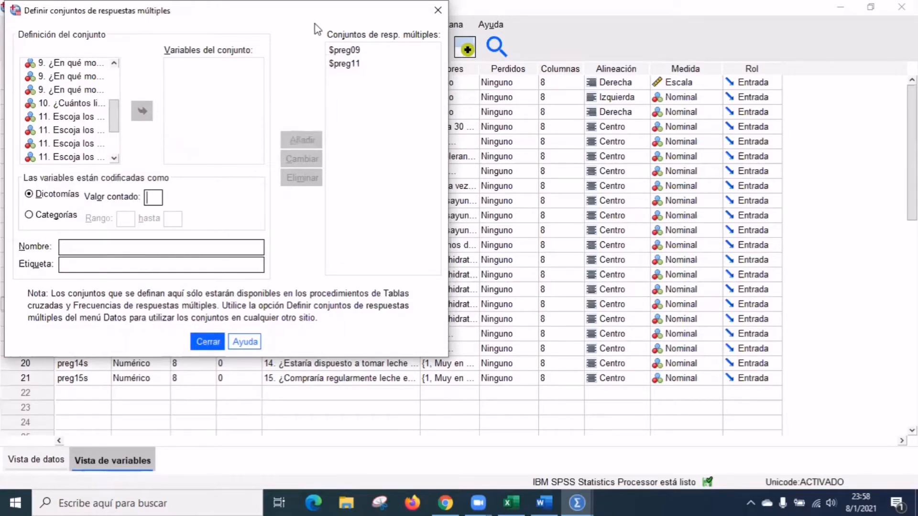
Step: Close the multiple response set definitions and show the dataset's data view
click(208, 341)
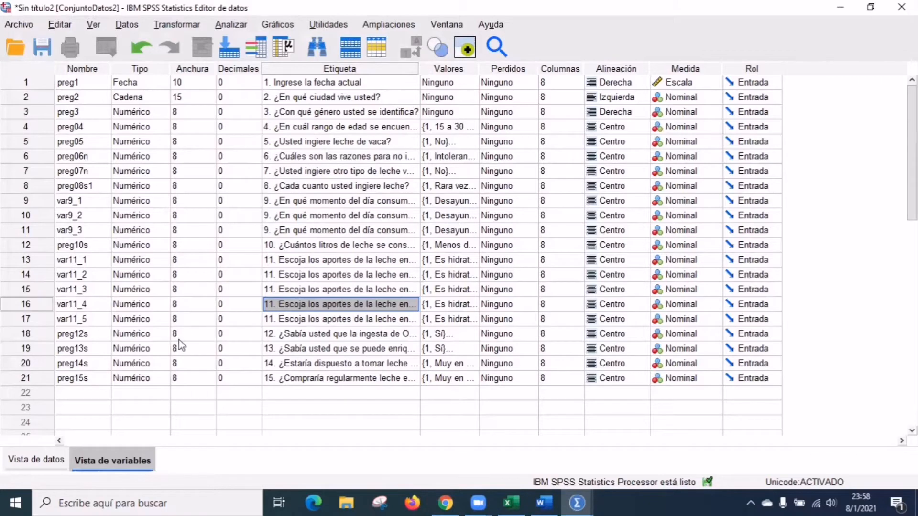
click(46, 458)
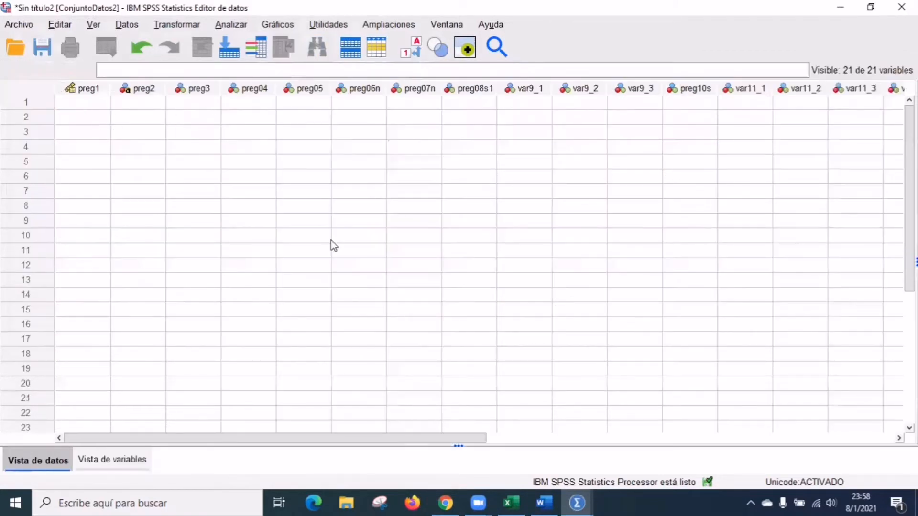
Step: Switch to the Excel response workbook and examine the form answers, especially the cities, genders and age ranges of all respondents
click(511, 502)
scroll(146, 257, up, 2)
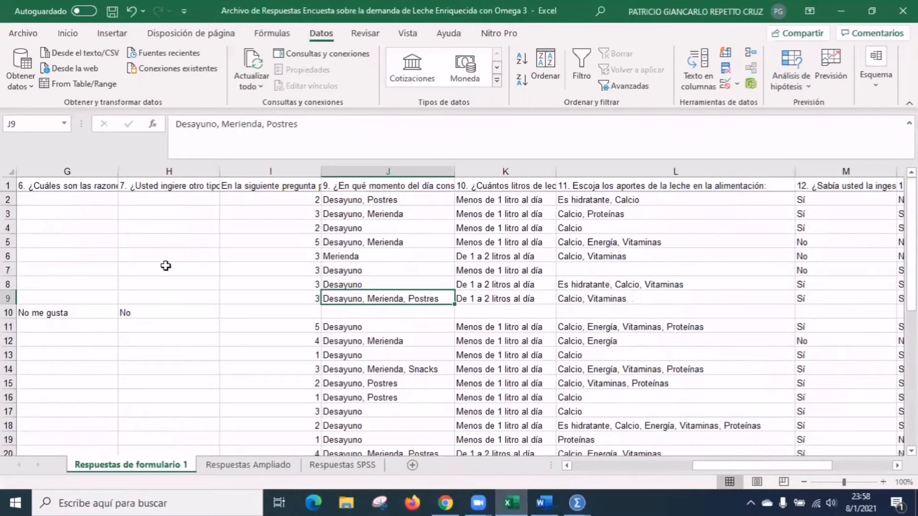
drag(789, 466, 571, 477)
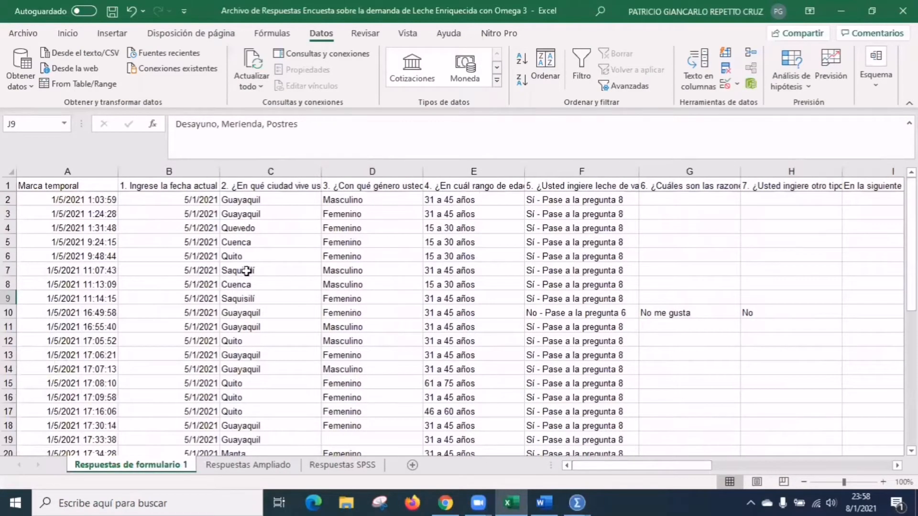
scroll(275, 211, down, 7)
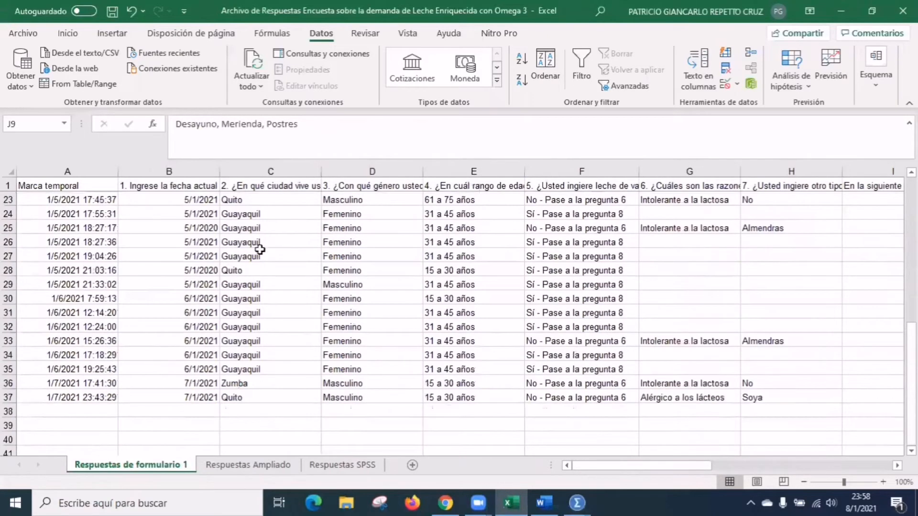
scroll(260, 247, up, 7)
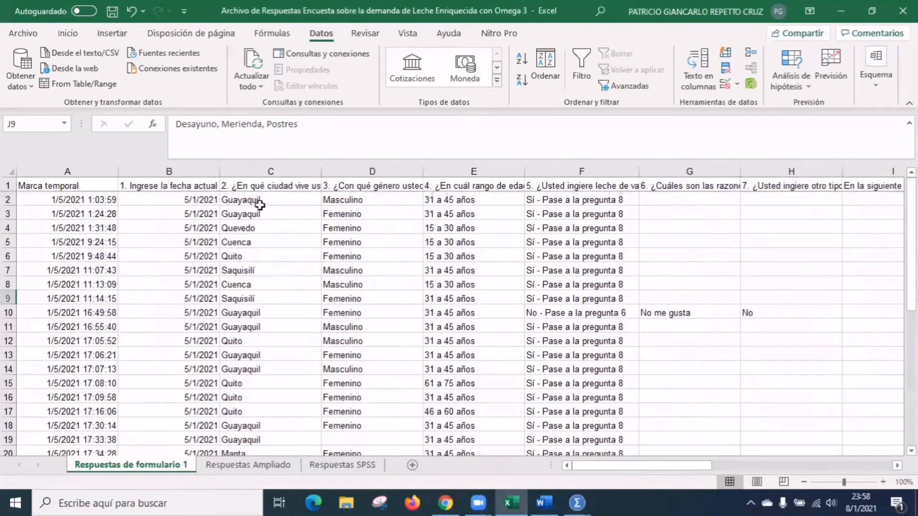
scroll(258, 205, down, 6)
scroll(256, 210, up, 6)
click(270, 218)
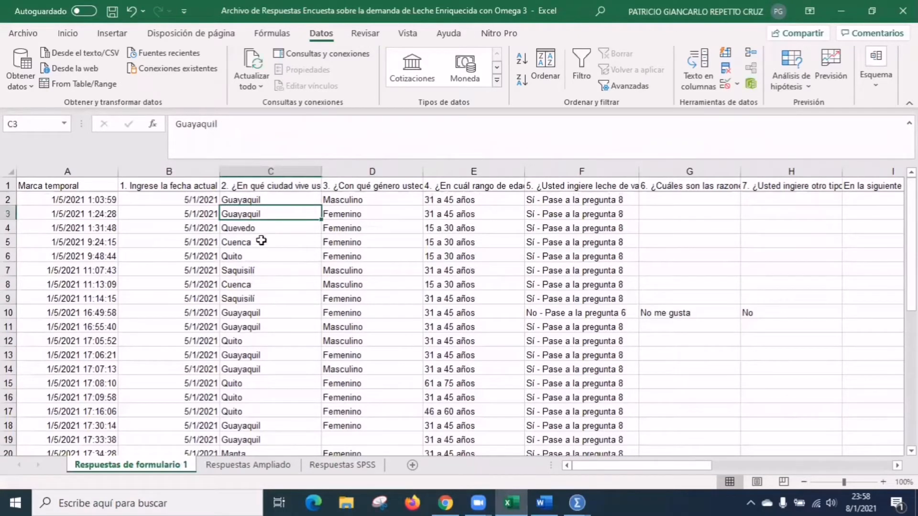
scroll(282, 294, down, 3)
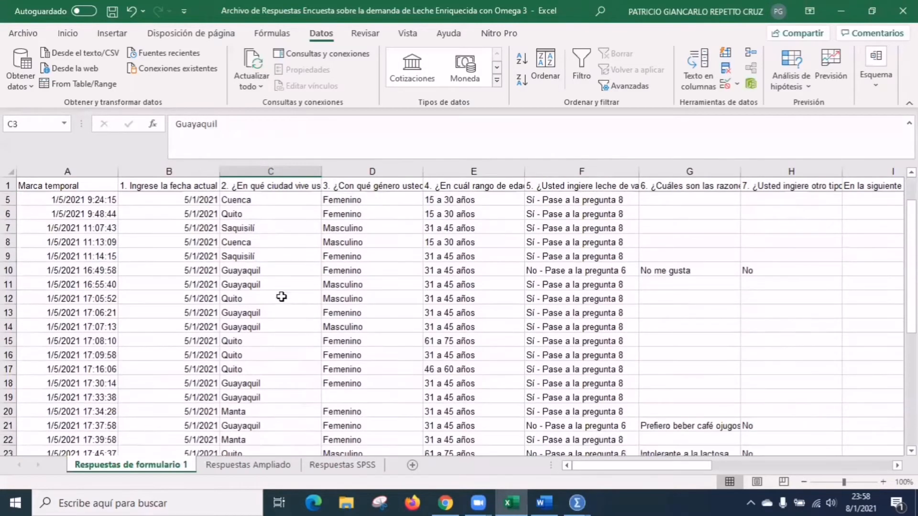
scroll(256, 308, up, 3)
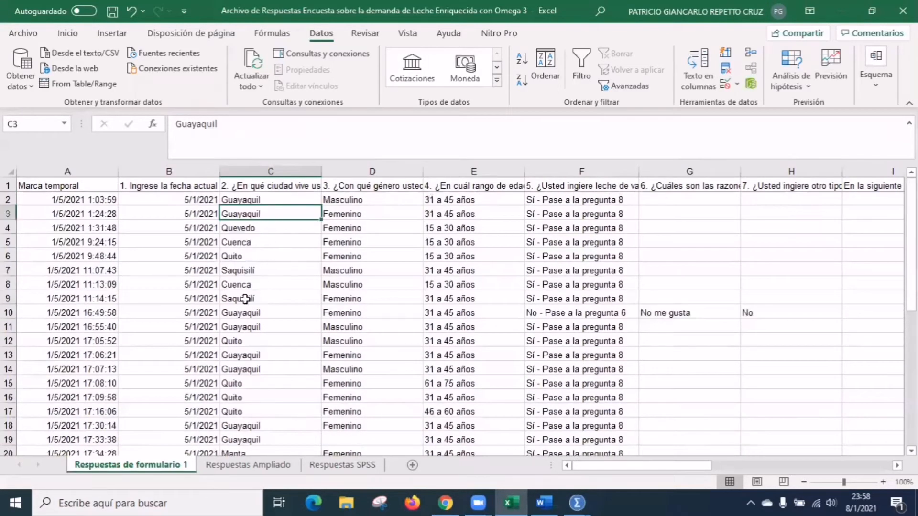
scroll(252, 337, down, 1)
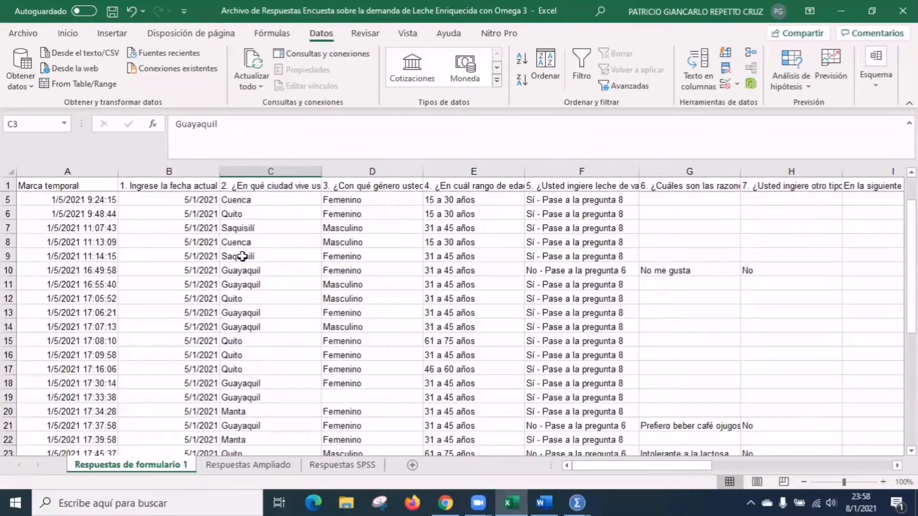
scroll(246, 416, down, 5)
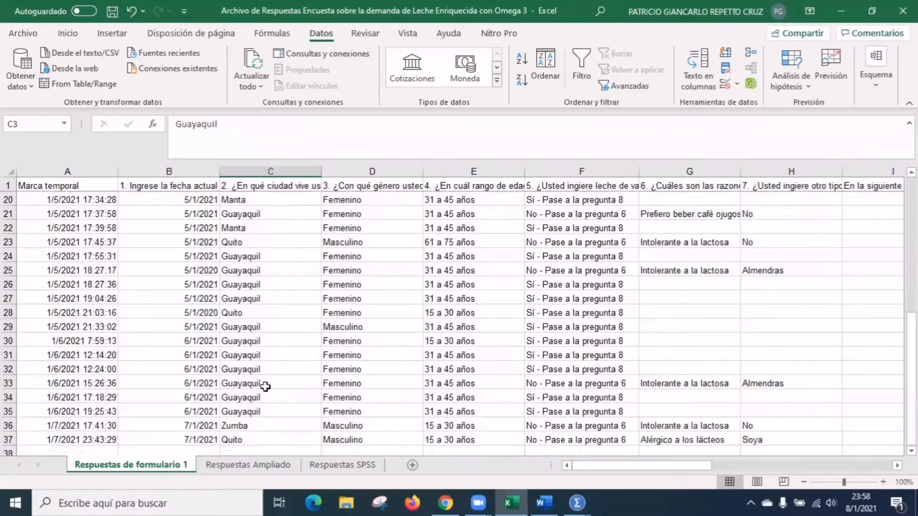
scroll(271, 383, up, 6)
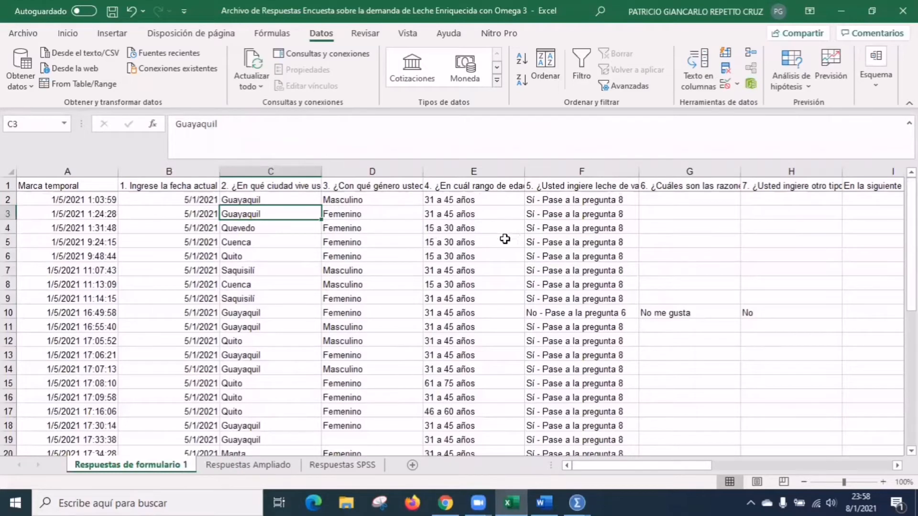
scroll(270, 309, down, 7)
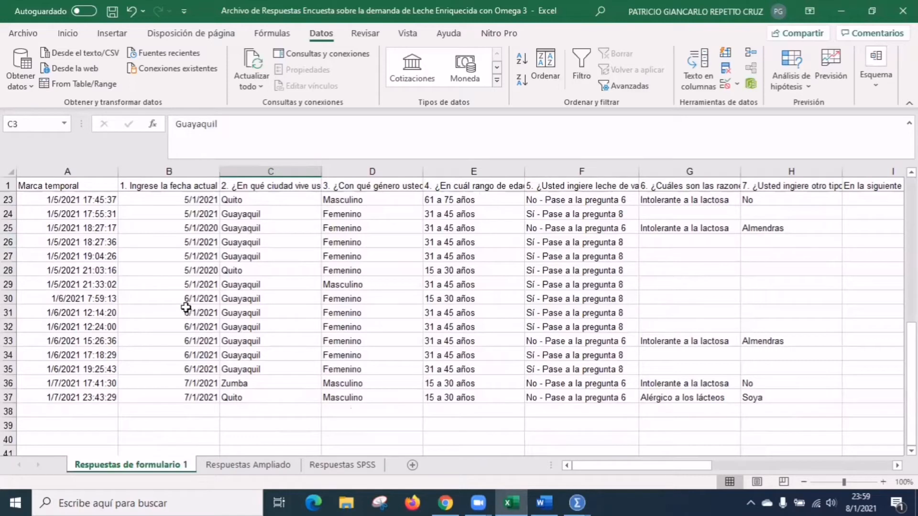
scroll(360, 297, up, 7)
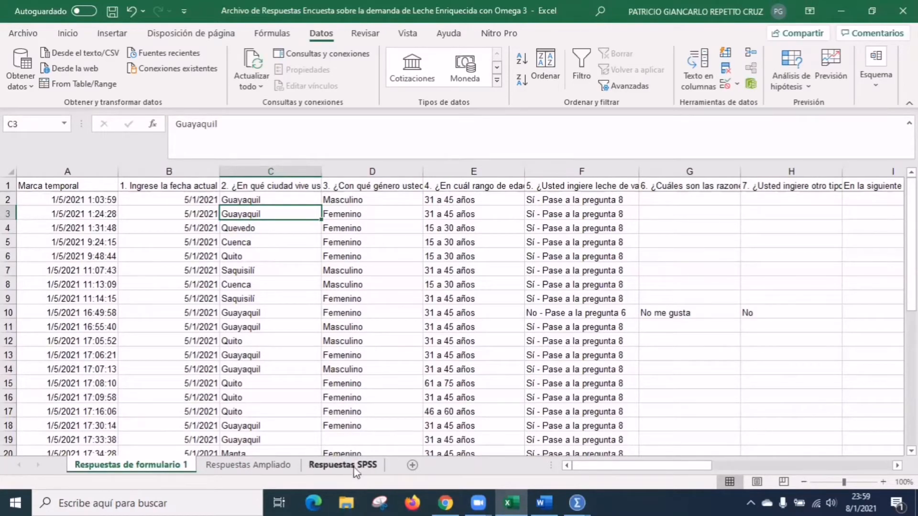
Step: Switch to the untitled dataset in SPSS and review its variable definitions
click(577, 503)
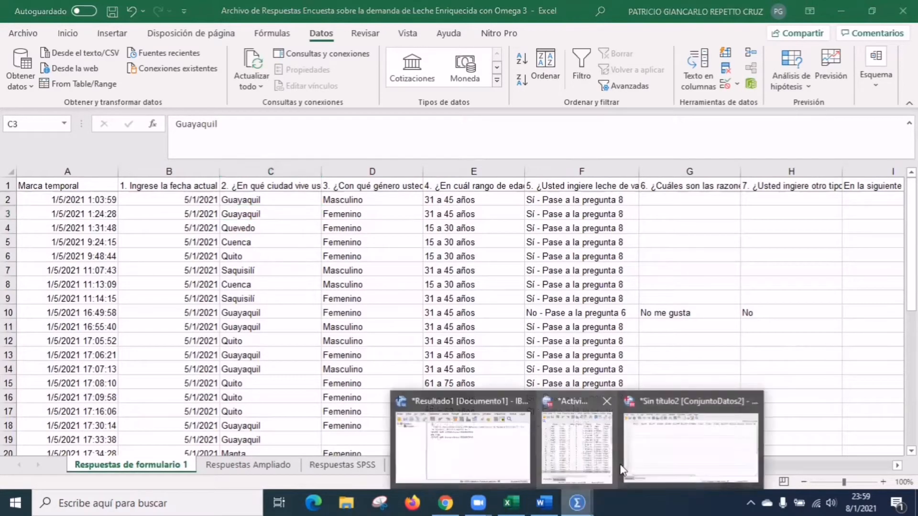
click(665, 453)
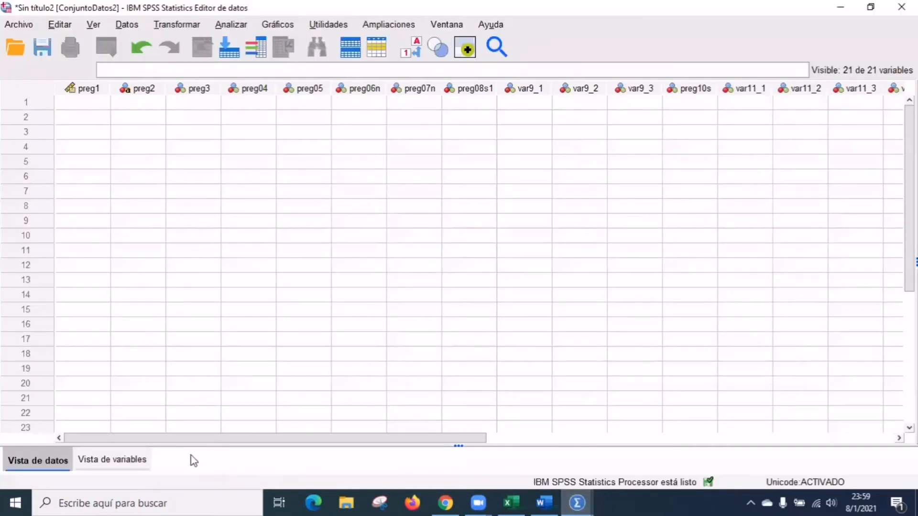
click(113, 460)
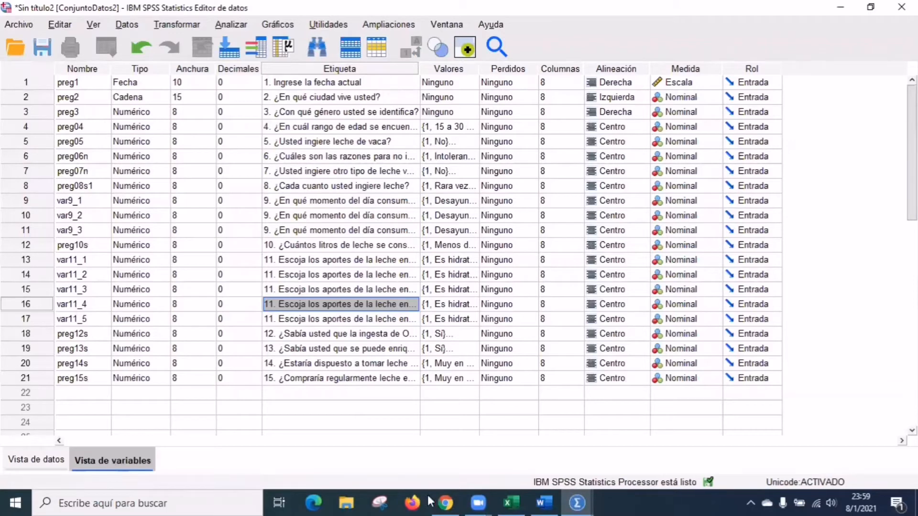
Step: Switch back to the Excel workbook and add filters to the whole response table, from Marca temporal through question 15
mouse_move(547, 500)
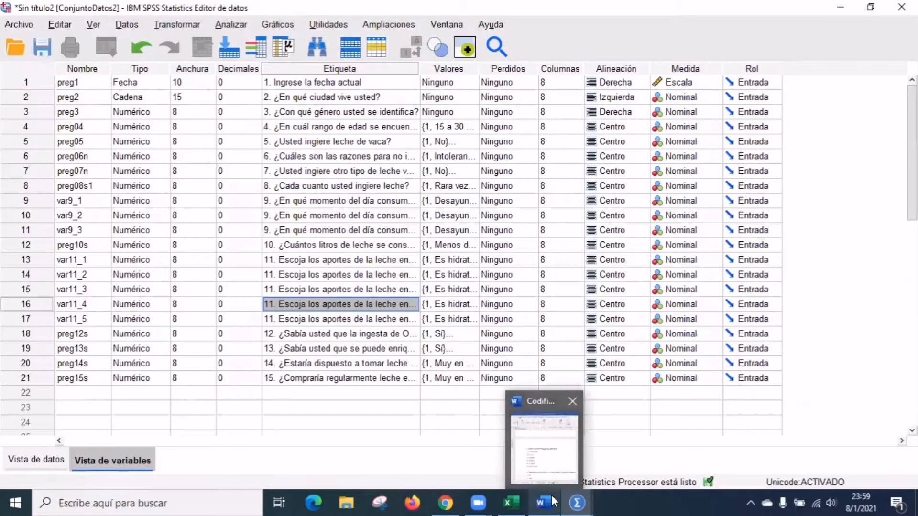
click(511, 502)
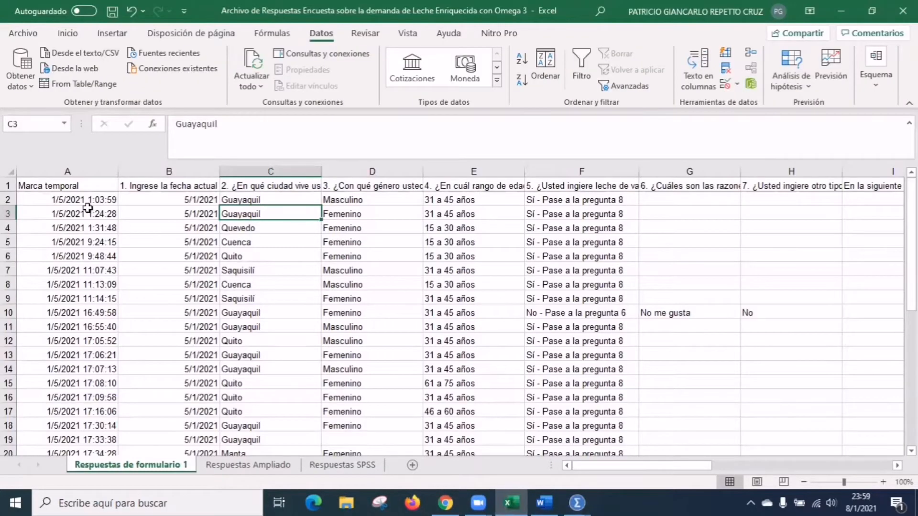
drag(35, 184, 696, 274)
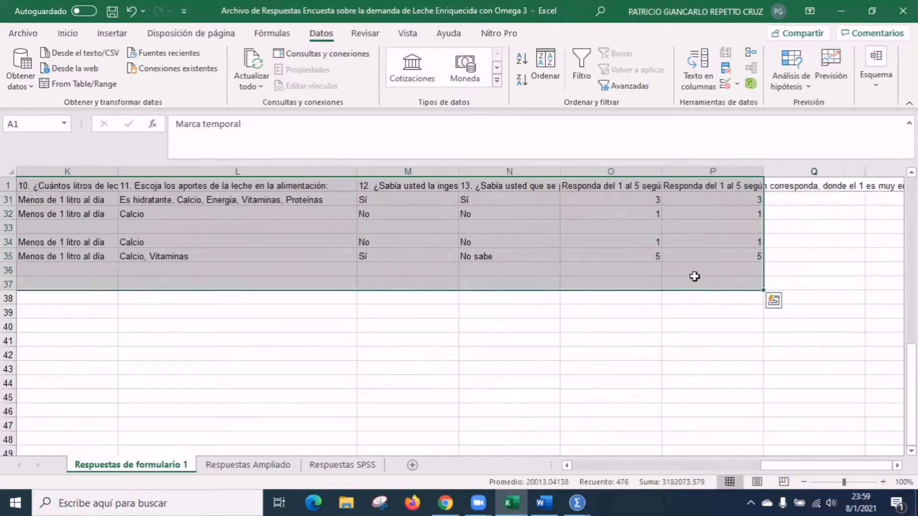
click(581, 67)
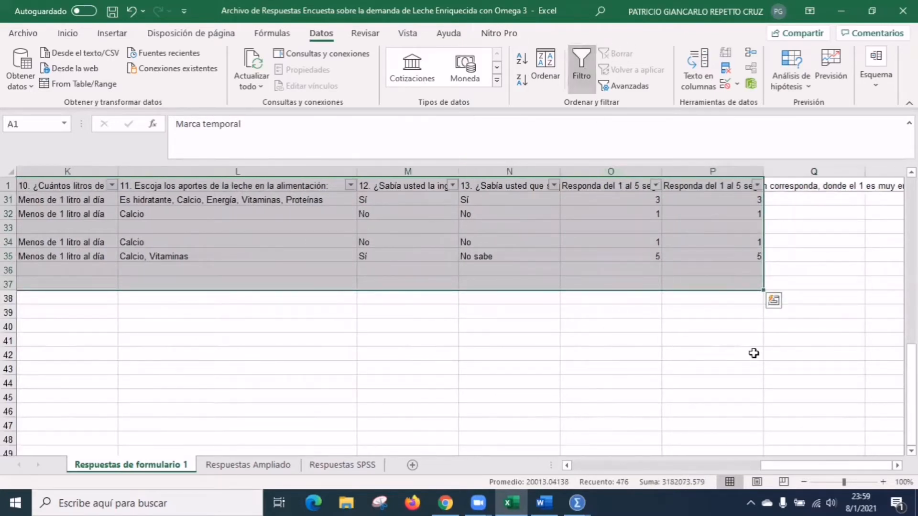
scroll(765, 267, up, 5)
scroll(43, 186, up, 5)
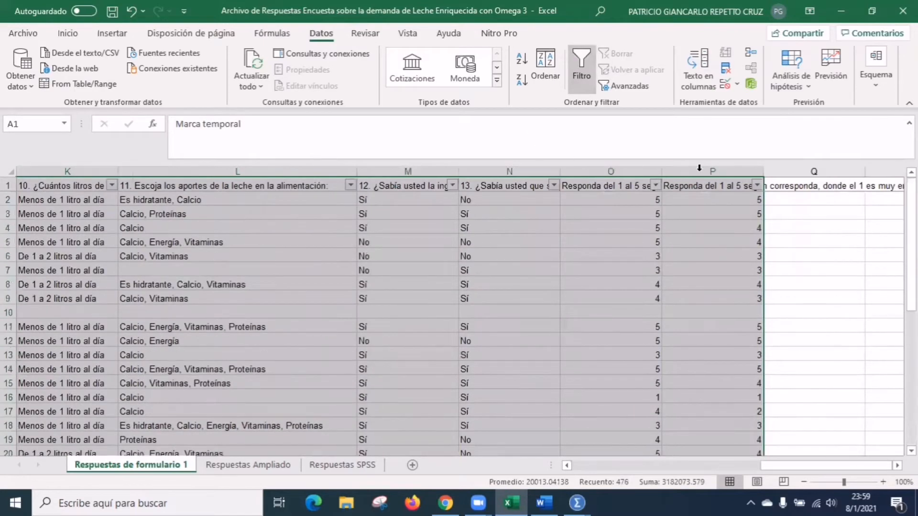
Step: Wrap the text of the header cells A1 to P1 and fit the height of row 1 to the full question texts
drag(711, 184, 14, 156)
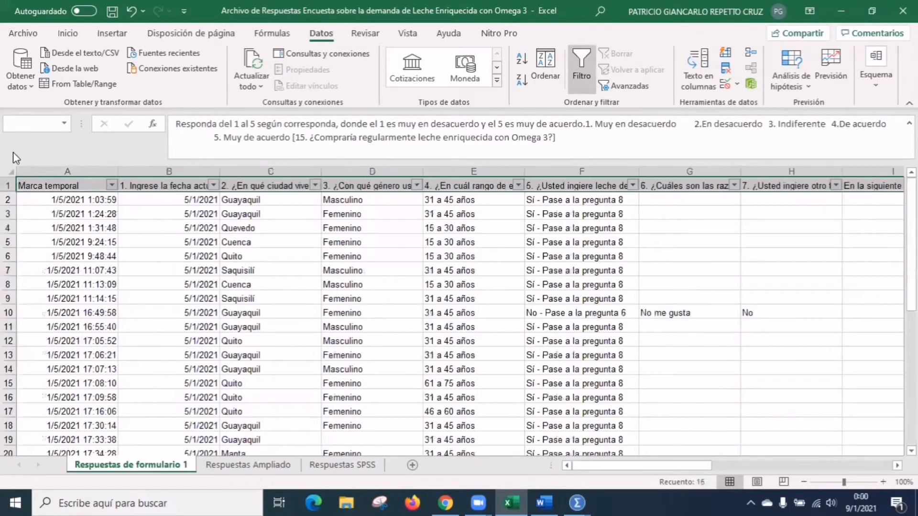
click(66, 34)
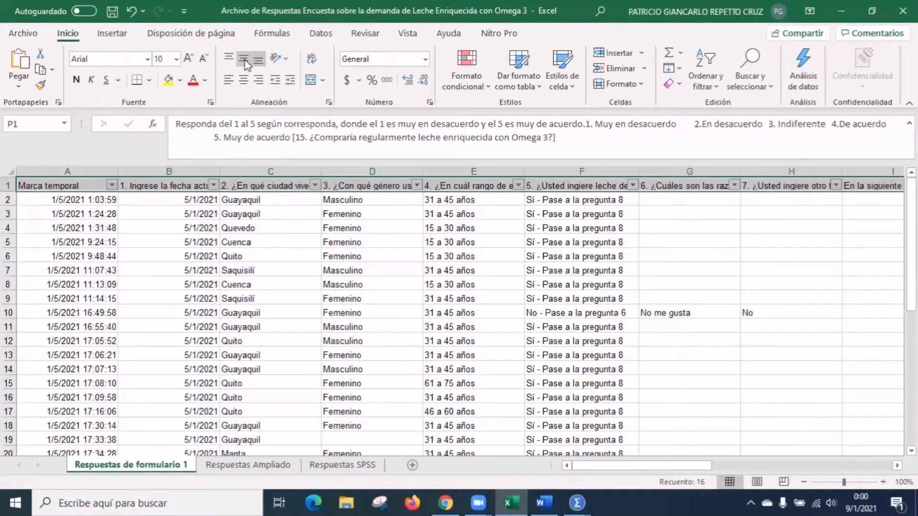
click(312, 58)
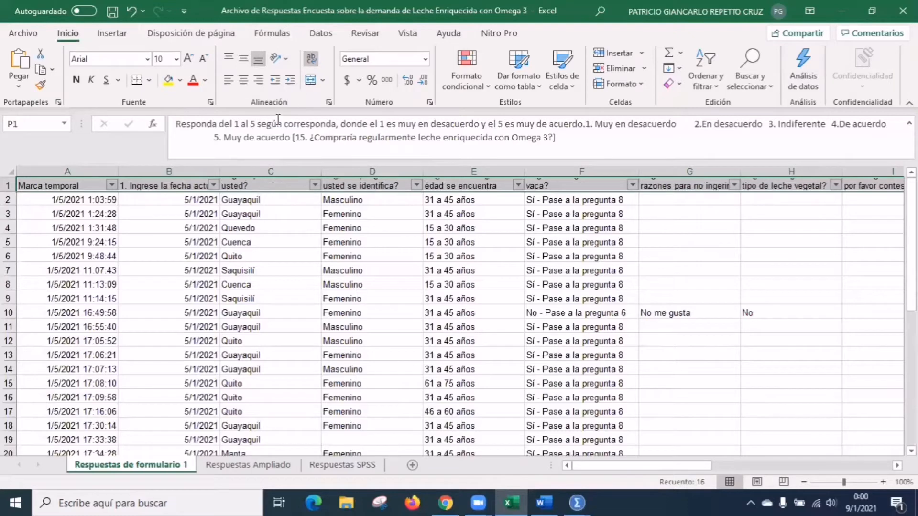
double_click(10, 190)
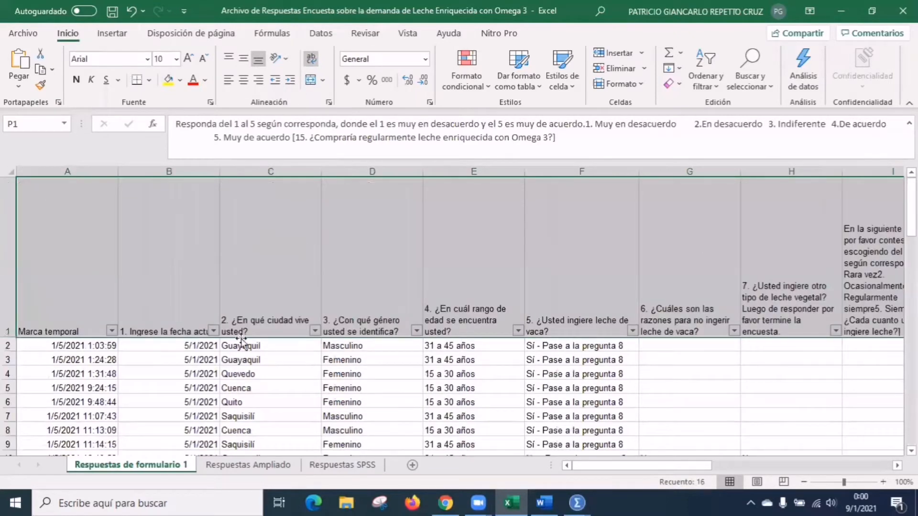
Step: Insert an empty column E before the question 4 age range column
drag(614, 460, 509, 460)
click(380, 313)
click(445, 171)
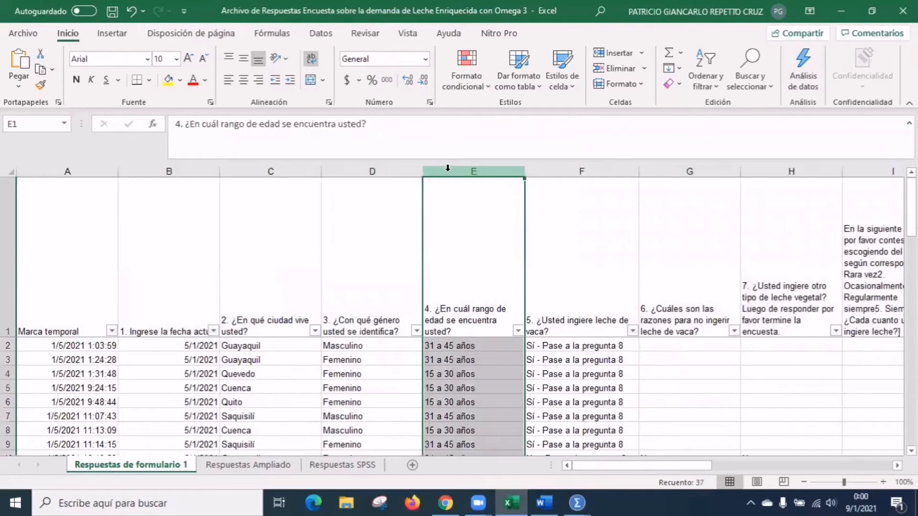
right_click(448, 168)
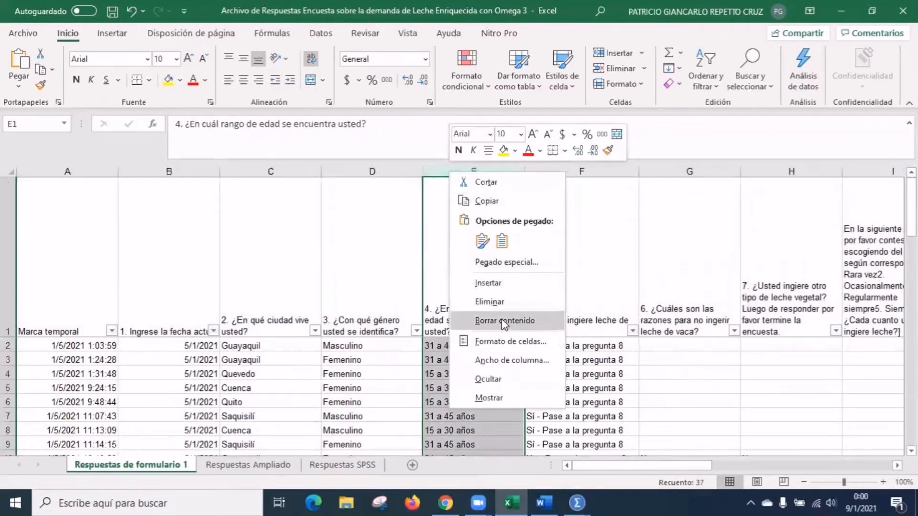
click(486, 284)
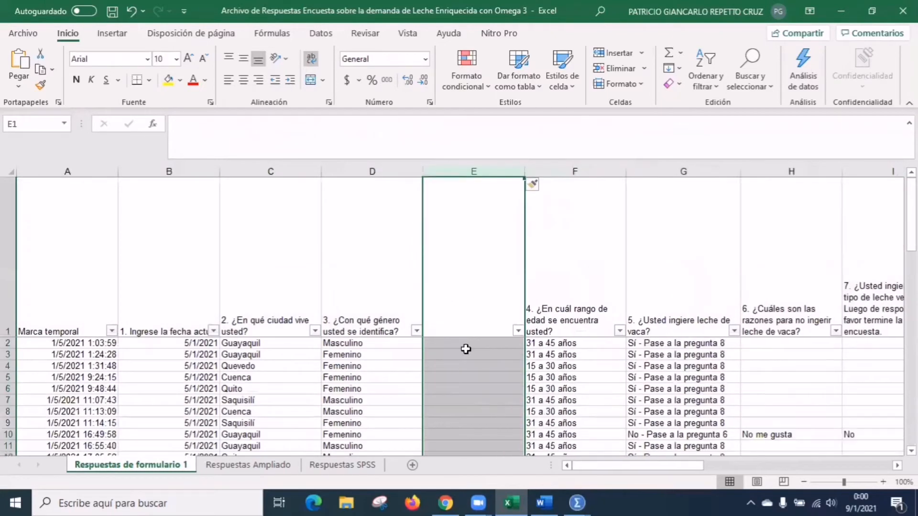
Step: Copy the header "3. ¿Con qué género usted se identifica?" from D1 into the new column's header cell E1
click(466, 349)
click(443, 326)
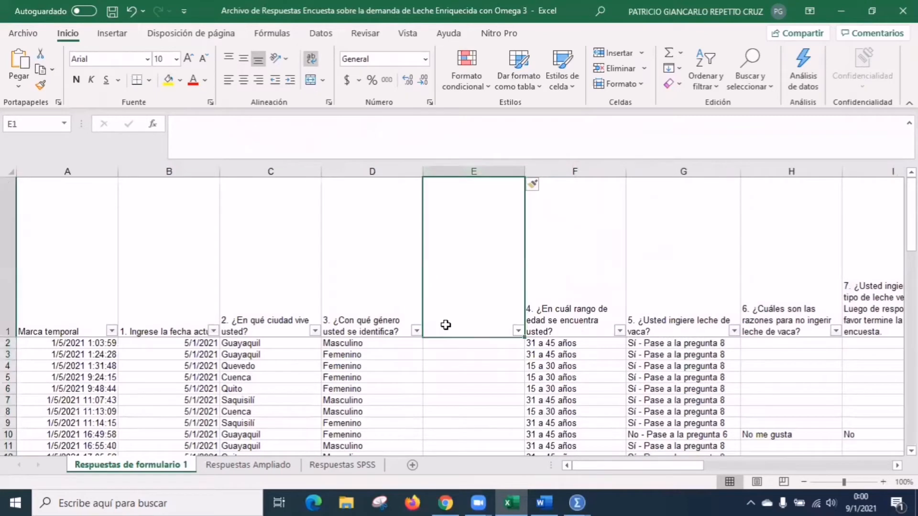
click(368, 328)
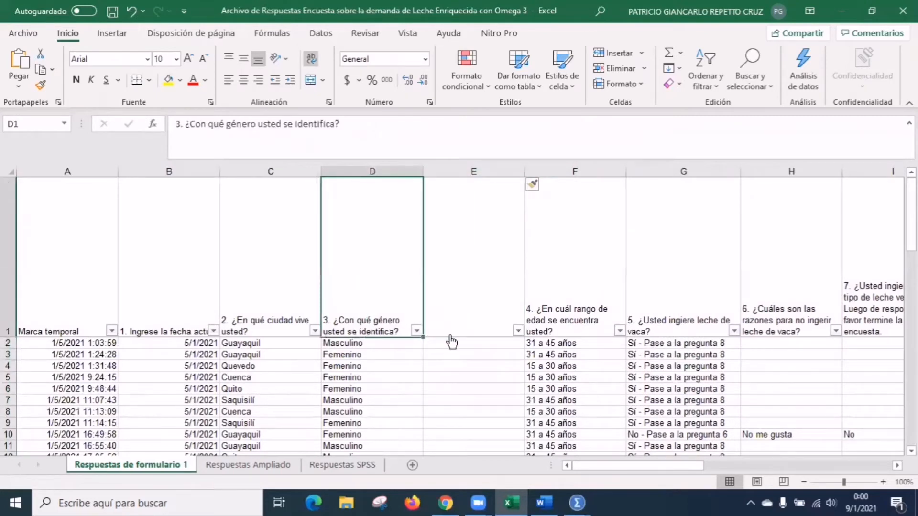
drag(422, 339, 502, 335)
Step: Filter the original question 3 gender column to show only the Femenino responses
click(395, 342)
click(416, 331)
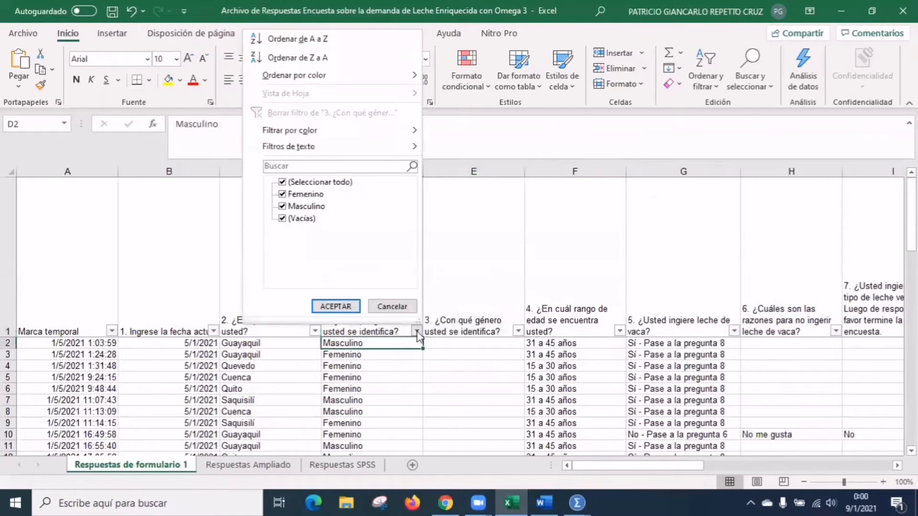
click(283, 182)
click(283, 194)
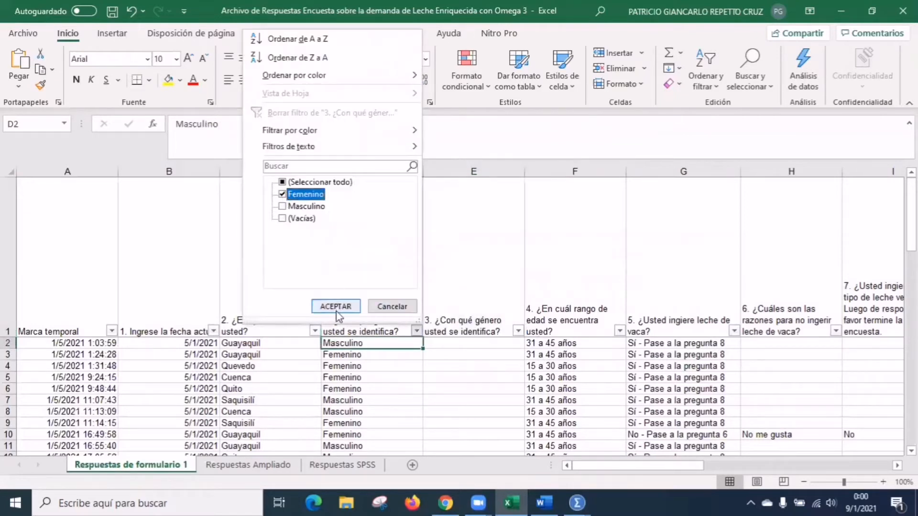
click(342, 308)
Step: Enter code 1 in E3 for the first Femenino response and check the question 3 gender codes in the Word questionnaire
click(479, 344)
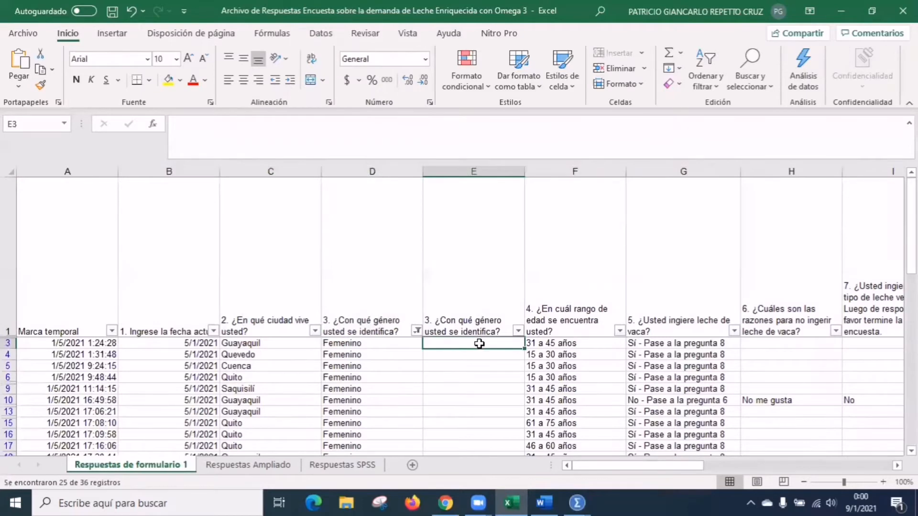
text(1)
key(Return)
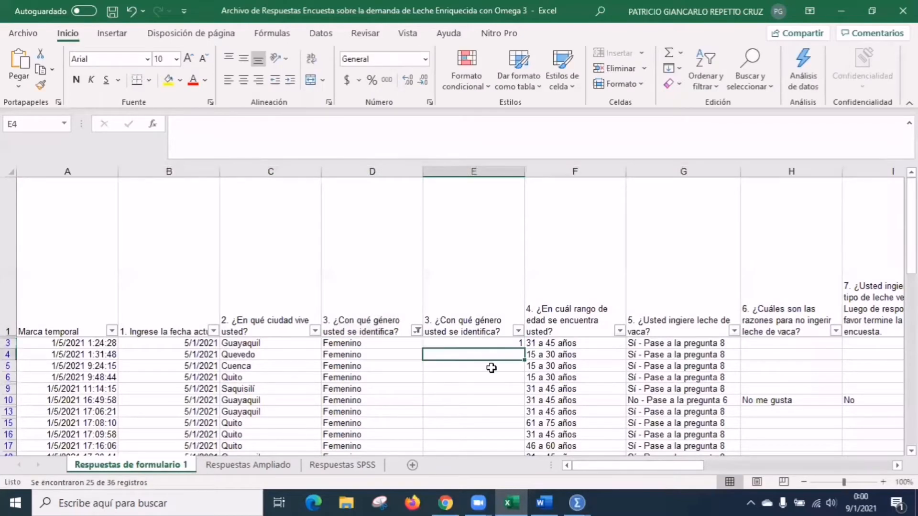
click(544, 502)
scroll(647, 302, up, 12)
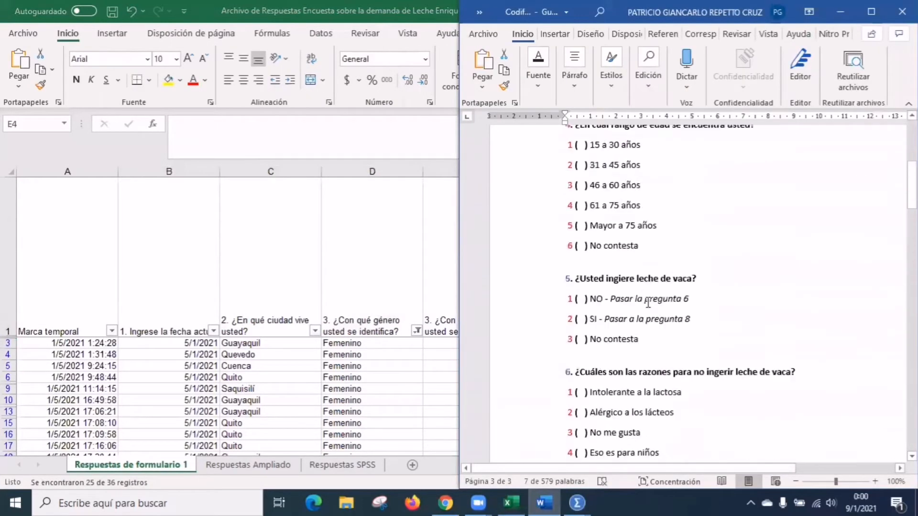
scroll(647, 303, up, 10)
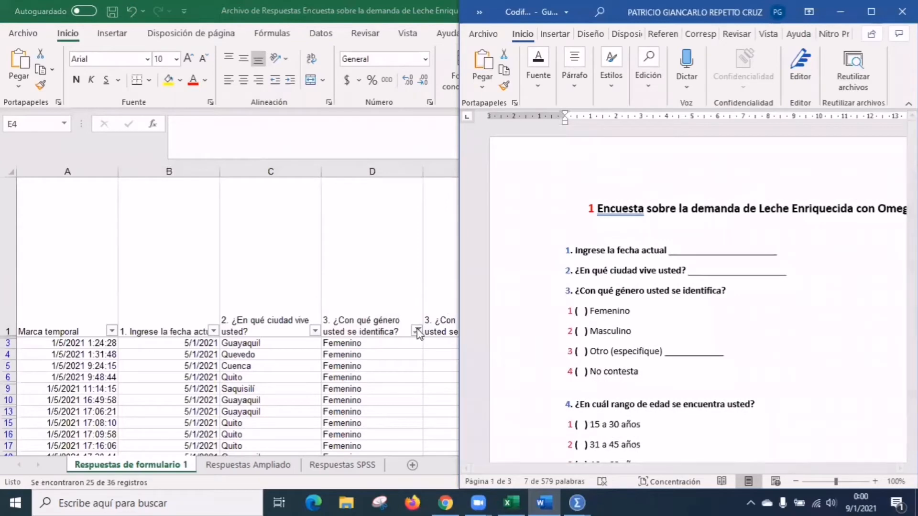
Step: Fill code 1 down column E for all the filtered Femenino rows through row 35 and reduce the height of header row 1
click(436, 353)
key(Return)
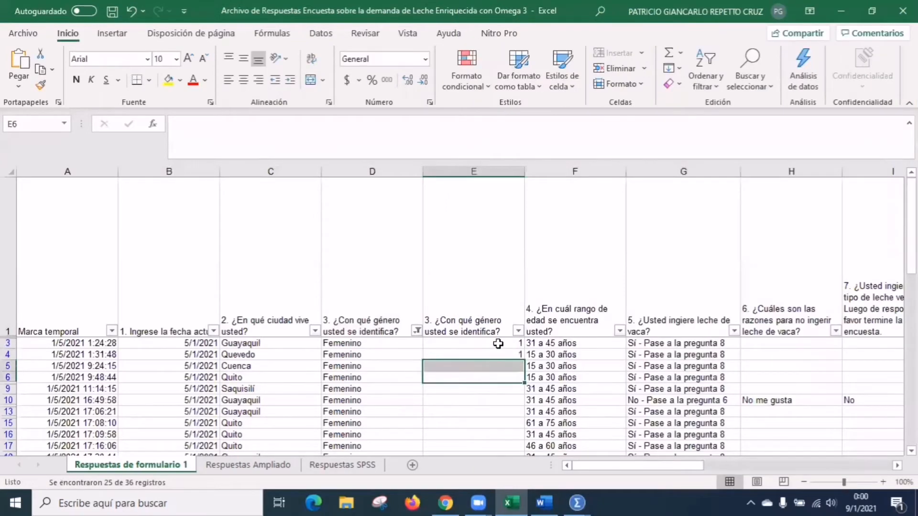
click(497, 345)
drag(524, 349, 511, 441)
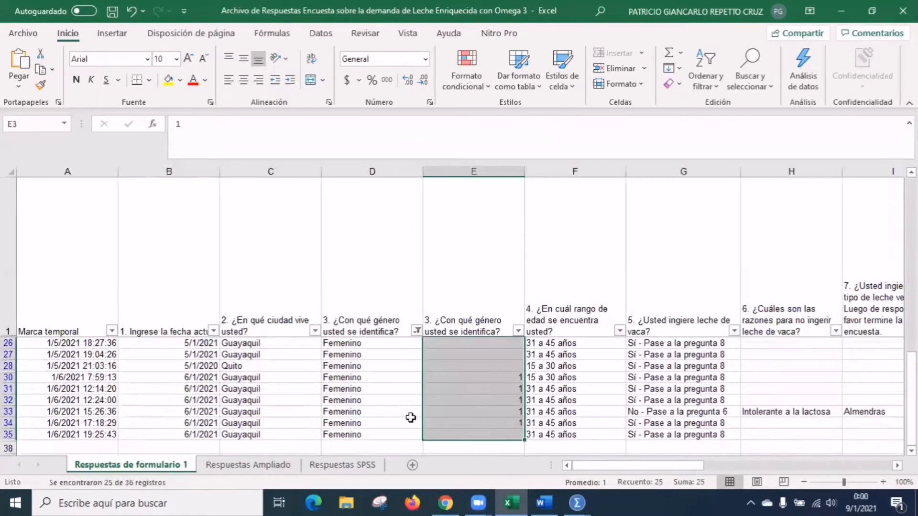
drag(10, 335, 10, 271)
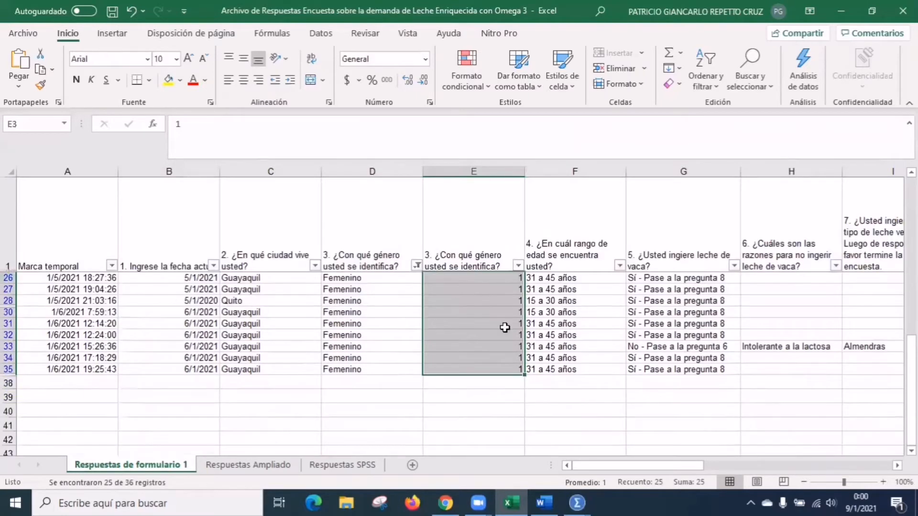
scroll(505, 327, up, 8)
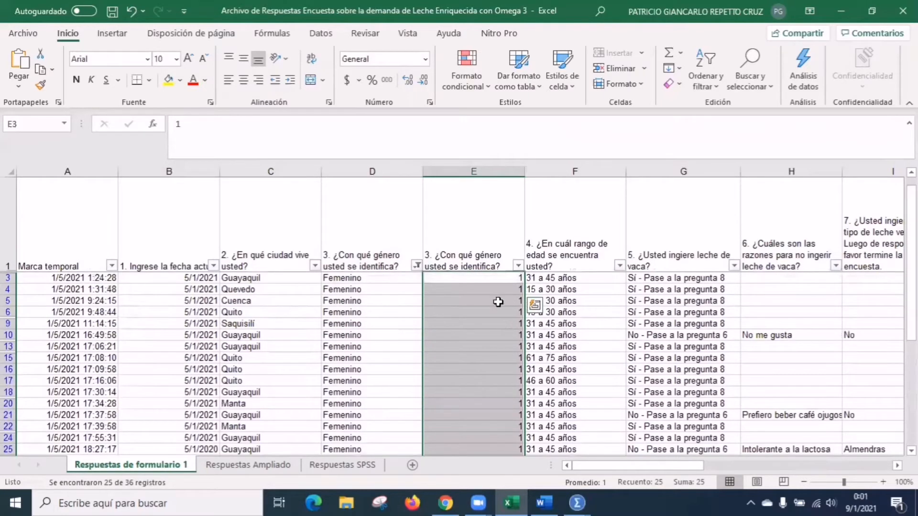
Step: Change the filter on the original question 3 gender column to show only the Masculino responses
click(416, 265)
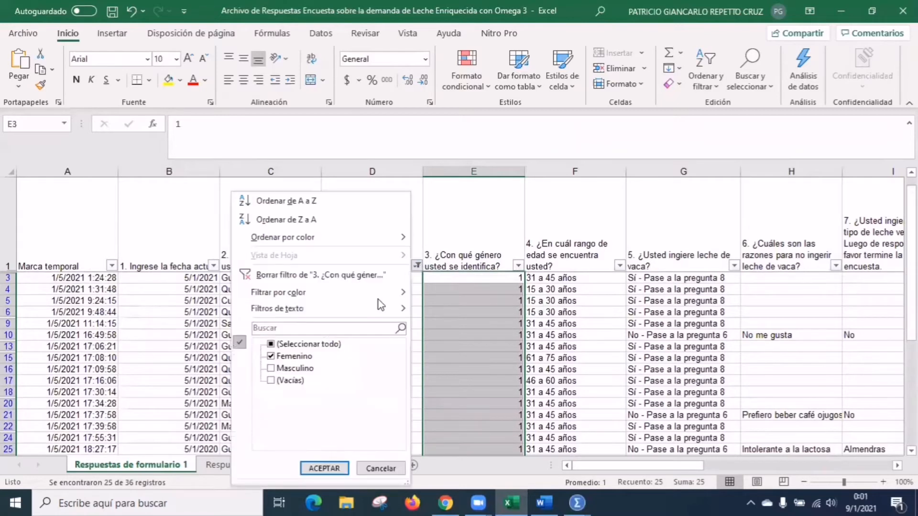
click(271, 356)
click(270, 368)
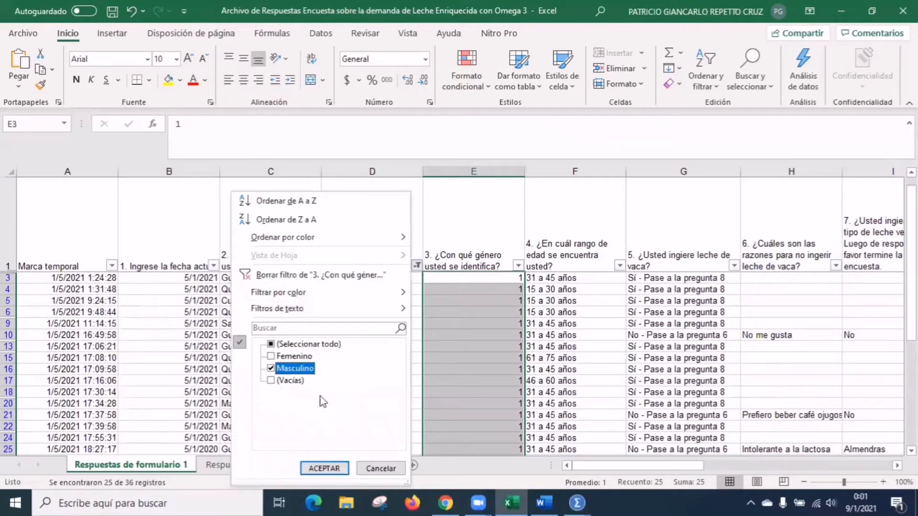
click(324, 469)
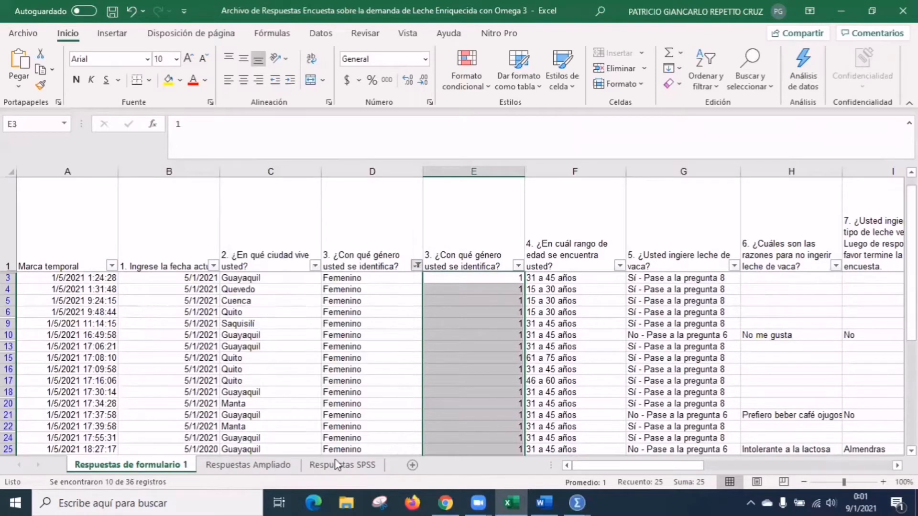
Step: Enter code 2 in column E for all the filtered Masculino rows, from E2 down to E37
click(471, 277)
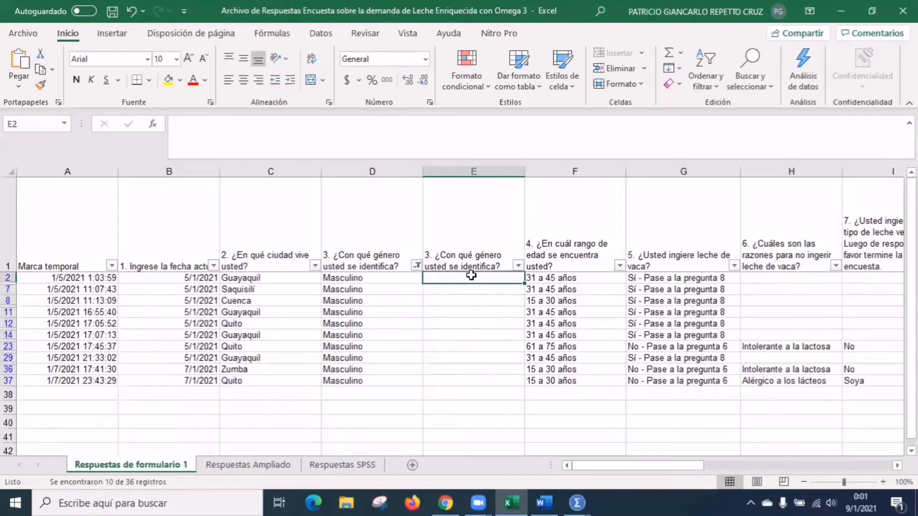
text(2)
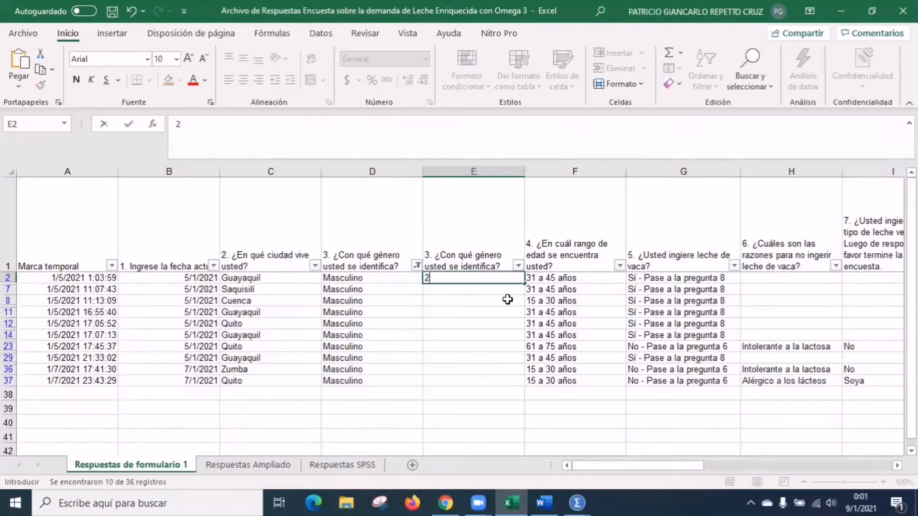
key(Return)
text(2)
key(Return)
drag(497, 277, 518, 383)
Step: Change the filter on the original question 3 gender column to show only the blank (Vacías) responses
click(416, 265)
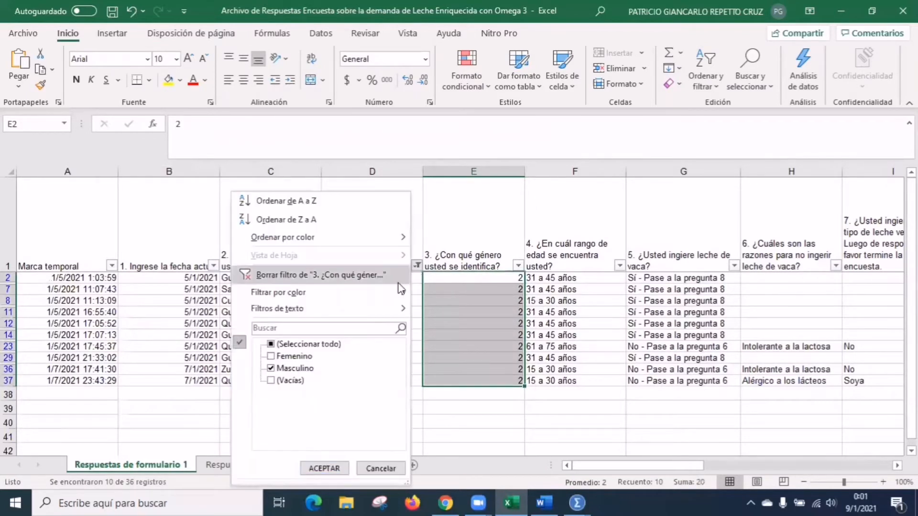
click(271, 356)
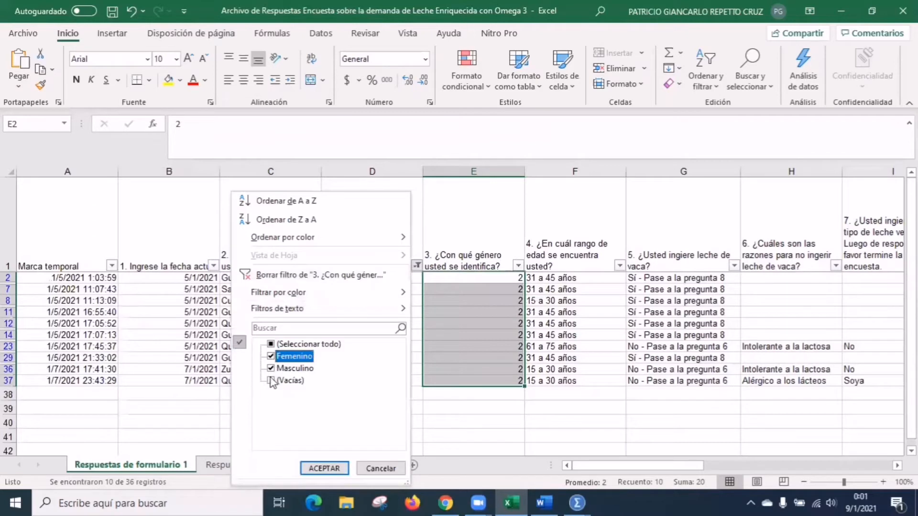
click(271, 369)
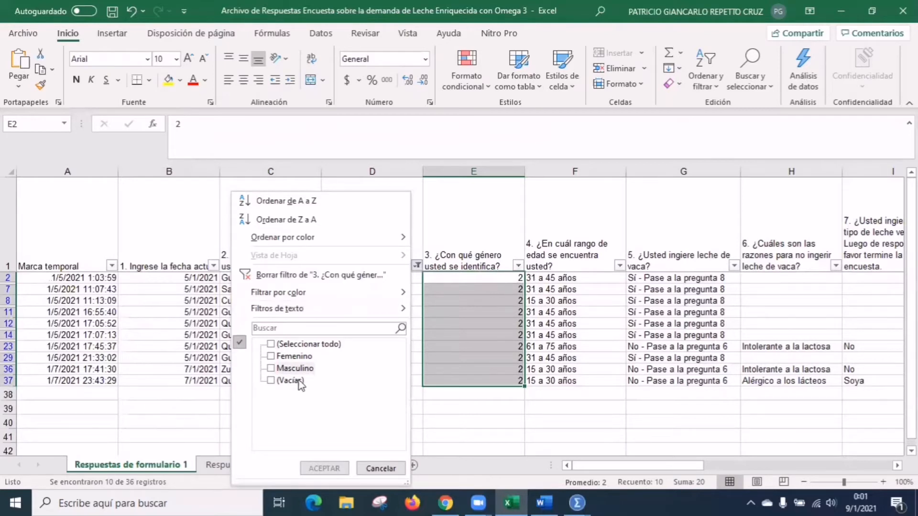
click(270, 381)
click(330, 467)
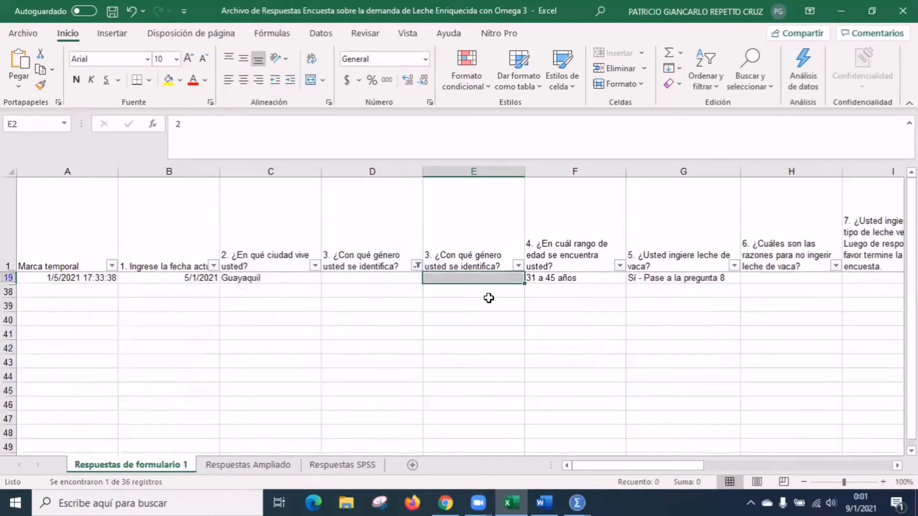
Step: Enter code 4 in E19 for the blank gender response and show all responses of the question 3 column again
click(477, 277)
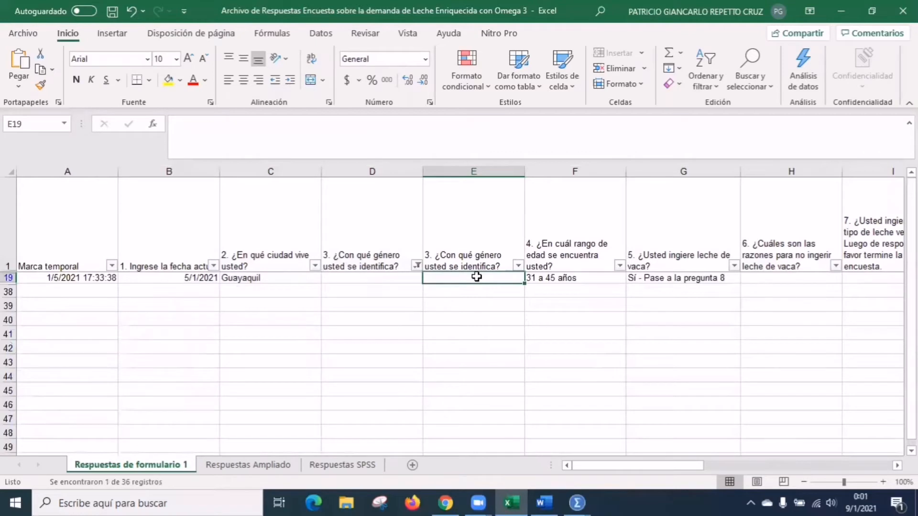
text(4)
click(462, 300)
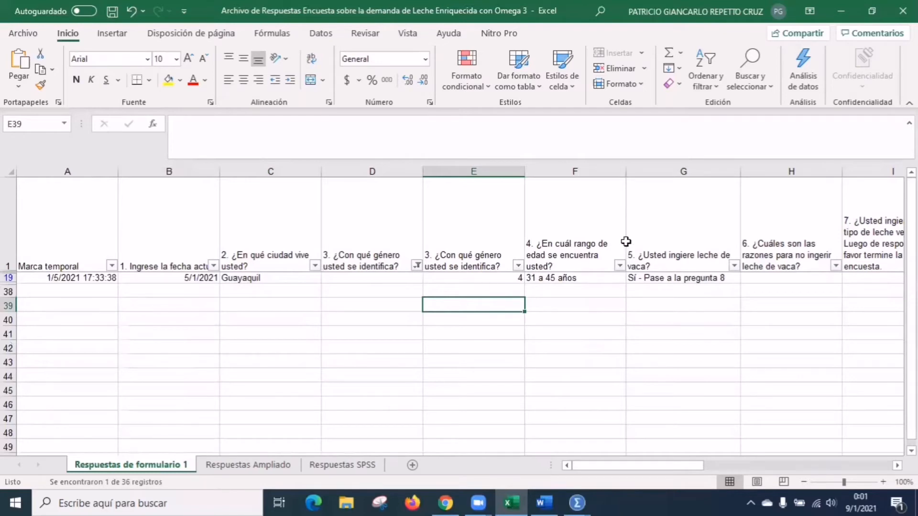
click(416, 265)
click(271, 345)
click(321, 467)
Step: Insert an empty column G before question 5 and copy the question 4 age range header from F1 into G1
right_click(643, 171)
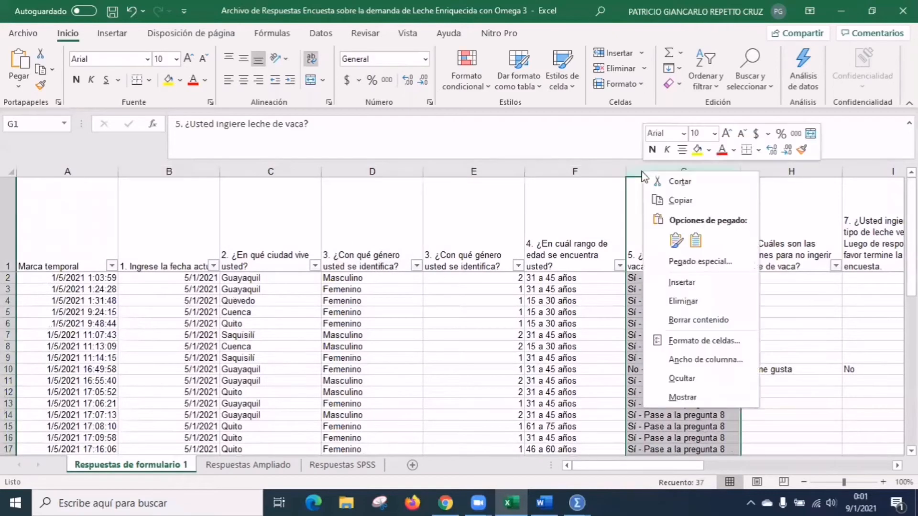
click(692, 283)
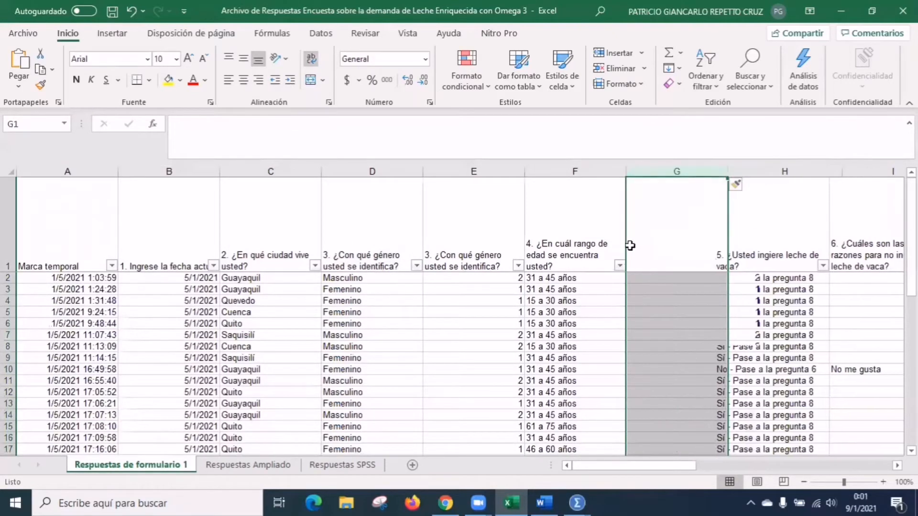
click(617, 260)
drag(627, 272, 679, 275)
click(645, 283)
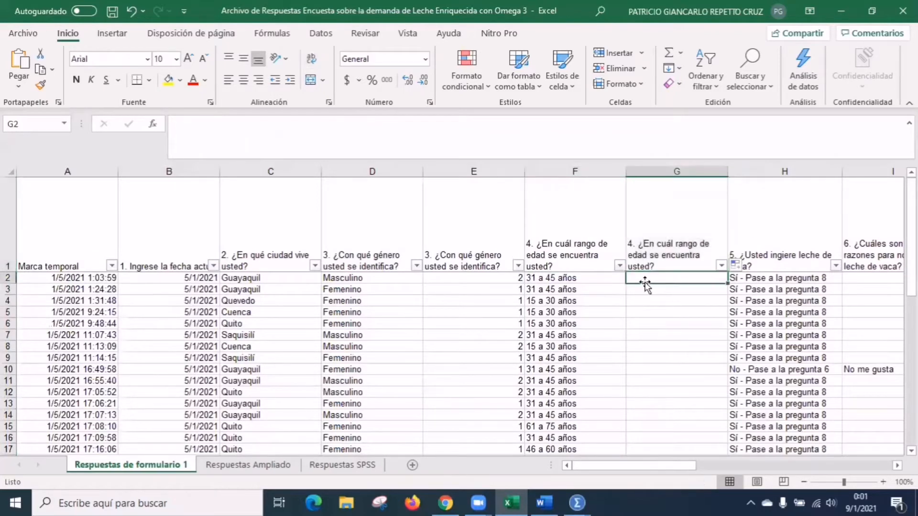
Step: Filter the original question 4 column to 15 a 30 años and enter code 1 in column G for all the filtered rows
click(620, 265)
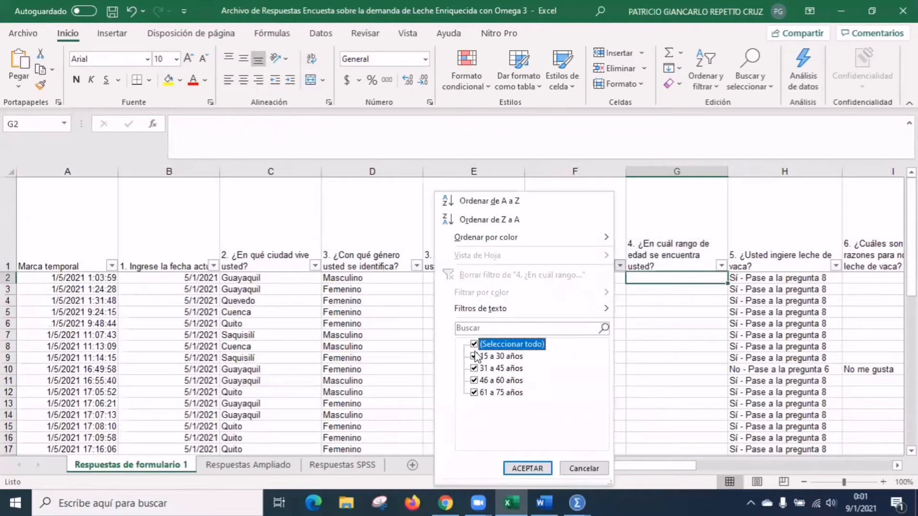
click(527, 468)
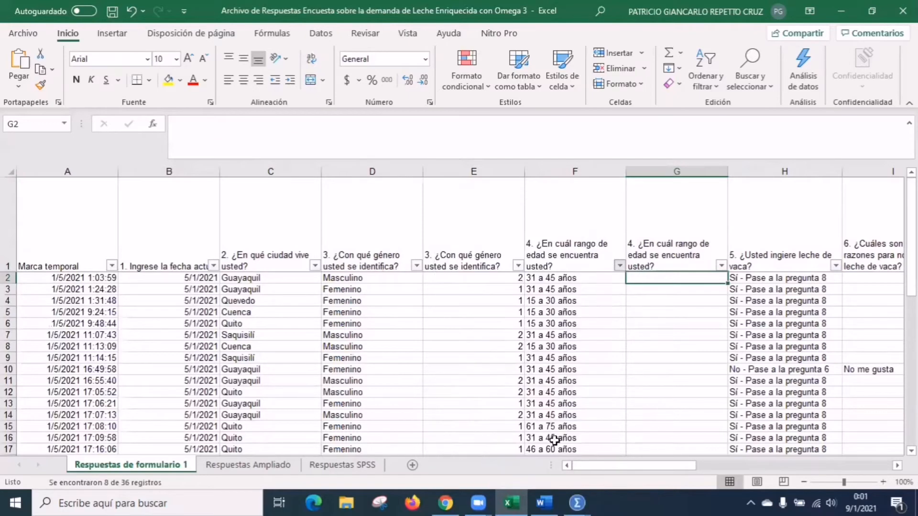
click(705, 279)
text(1)
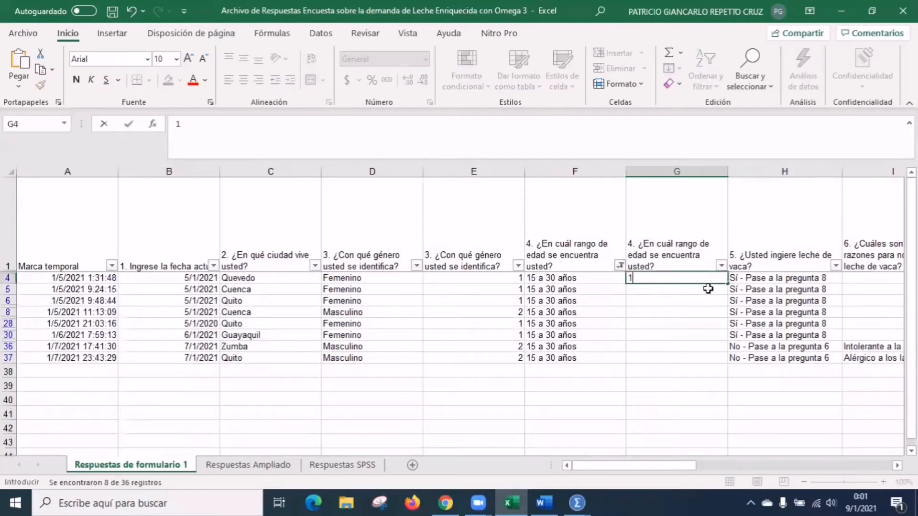
key(Return)
text(1)
key(Return)
drag(712, 280, 726, 363)
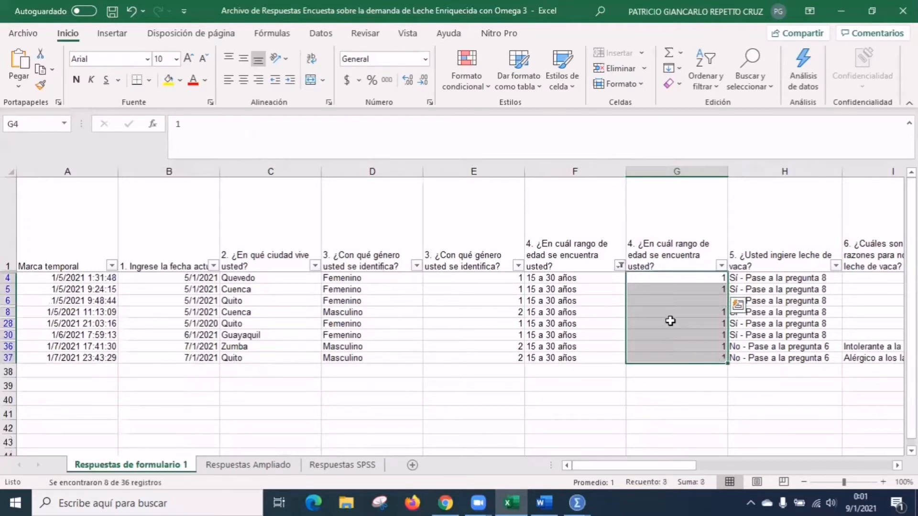
Step: Change the filter on the original question 4 age column to show only the 31 a 45 años responses
click(619, 266)
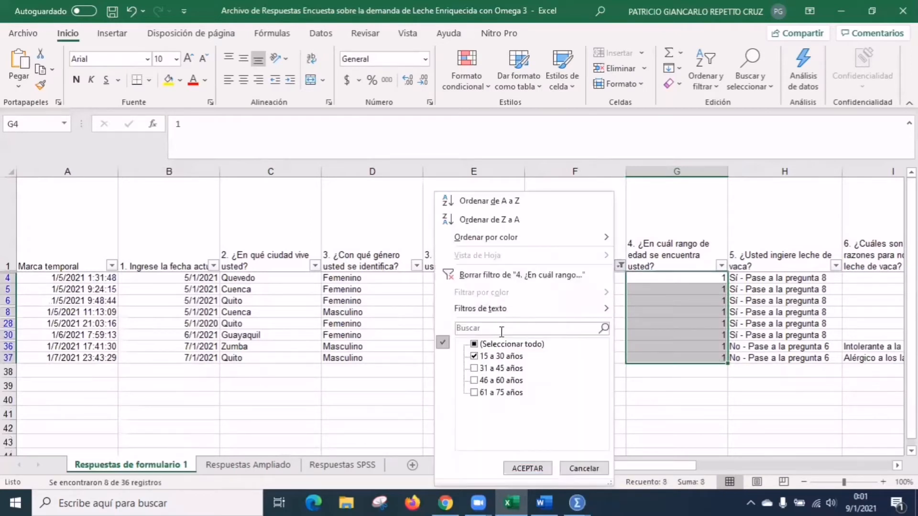
click(474, 356)
click(474, 368)
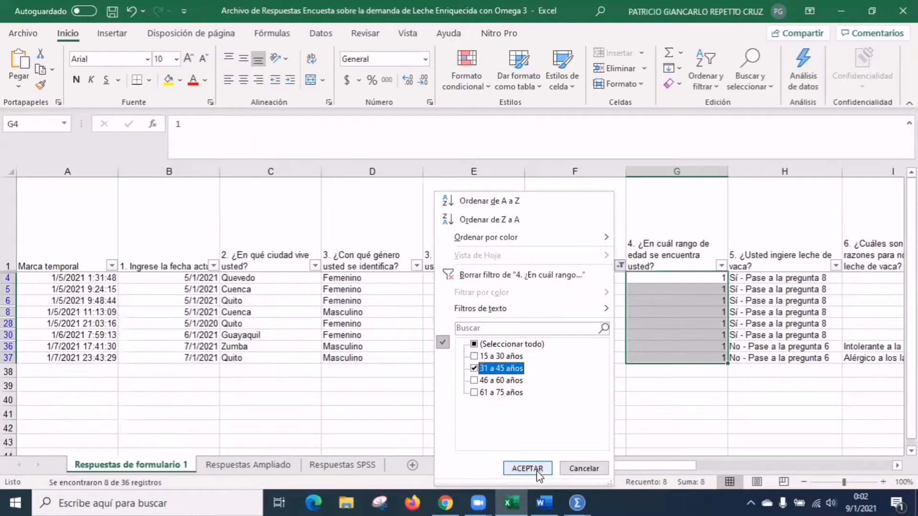
click(531, 468)
Step: Enter code 2 from G2 down column G for all the filtered 31 a 45 años rows
click(689, 278)
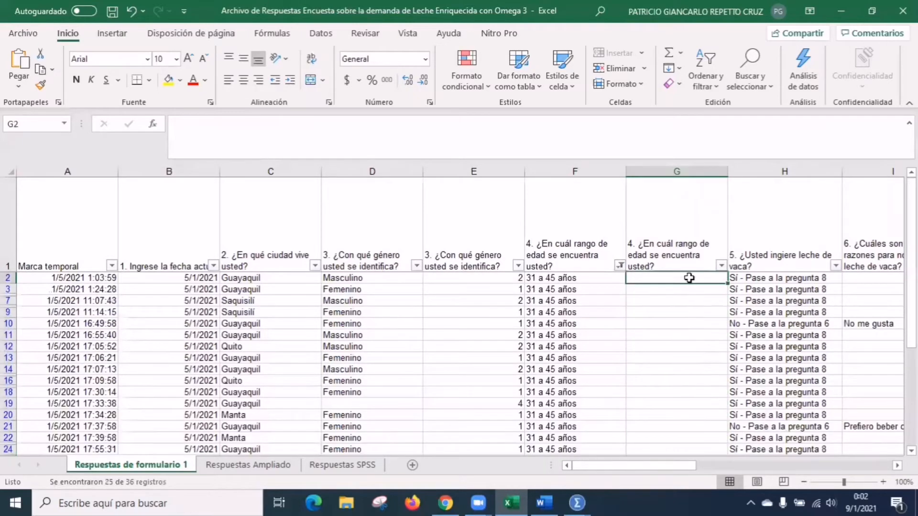
text(2)
key(Return)
text(2)
key(Return)
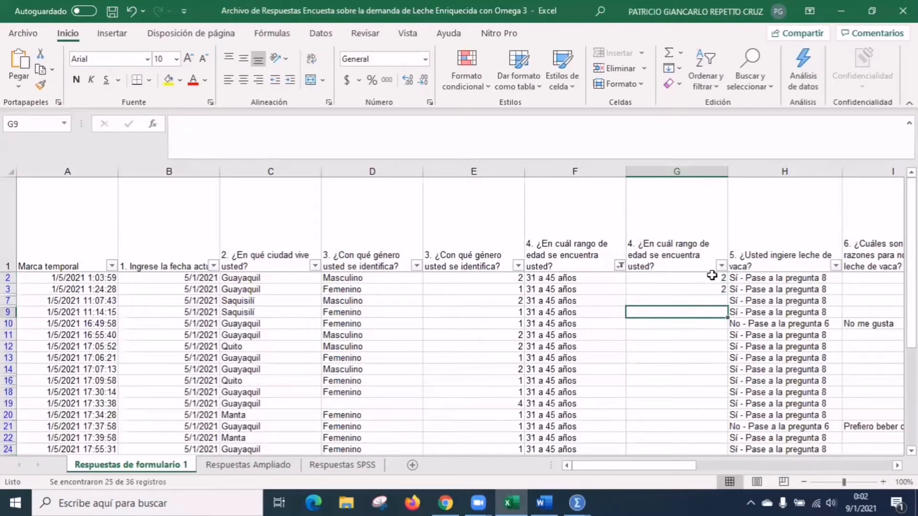
key(Up)
key(Up)
drag(711, 282, 710, 429)
click(660, 358)
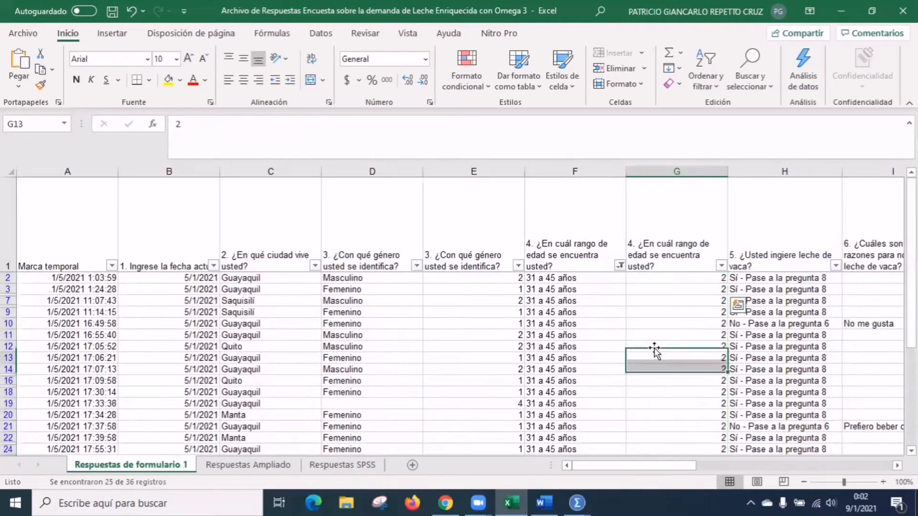
Step: Change the filter on the original question 4 age column to show only the 46 a 60 años responses
click(619, 267)
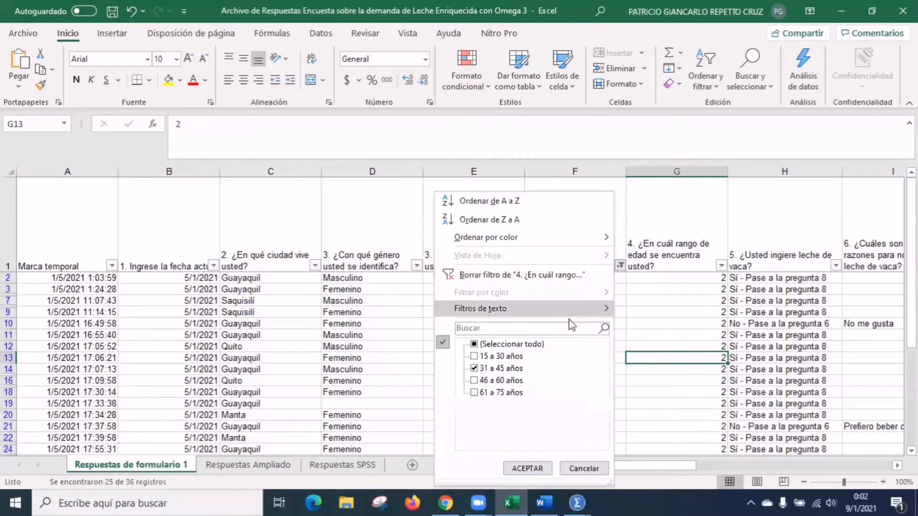
click(475, 368)
click(475, 380)
click(529, 467)
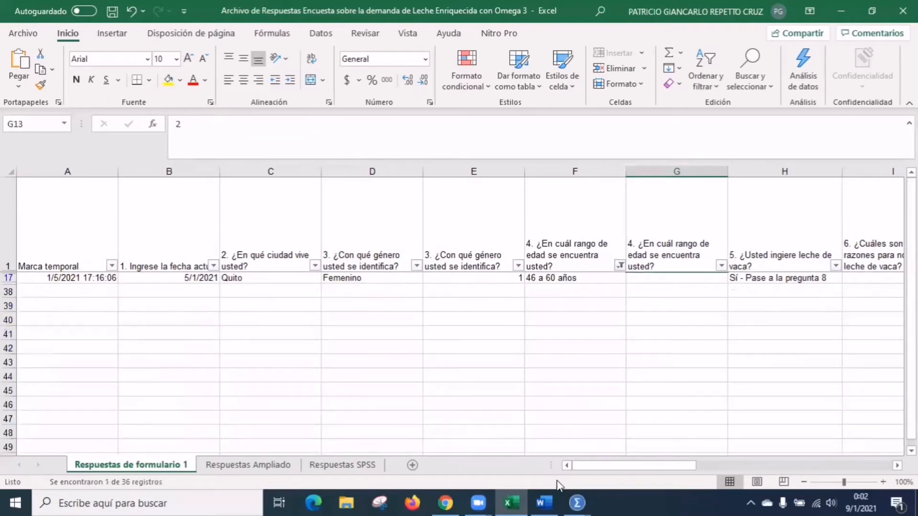
Step: Check the question 4 age range codes in the Word questionnaire and return to the Excel workbook
click(557, 502)
scroll(785, 311, down, 4)
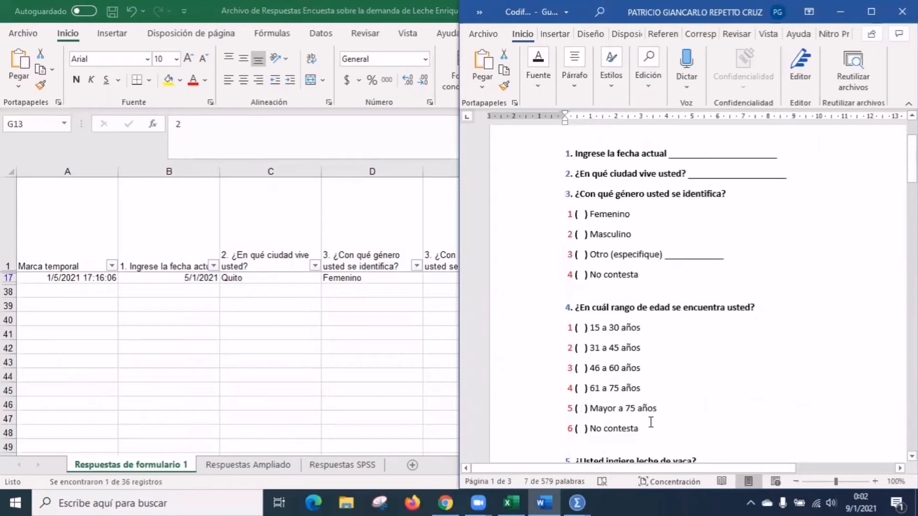
click(430, 288)
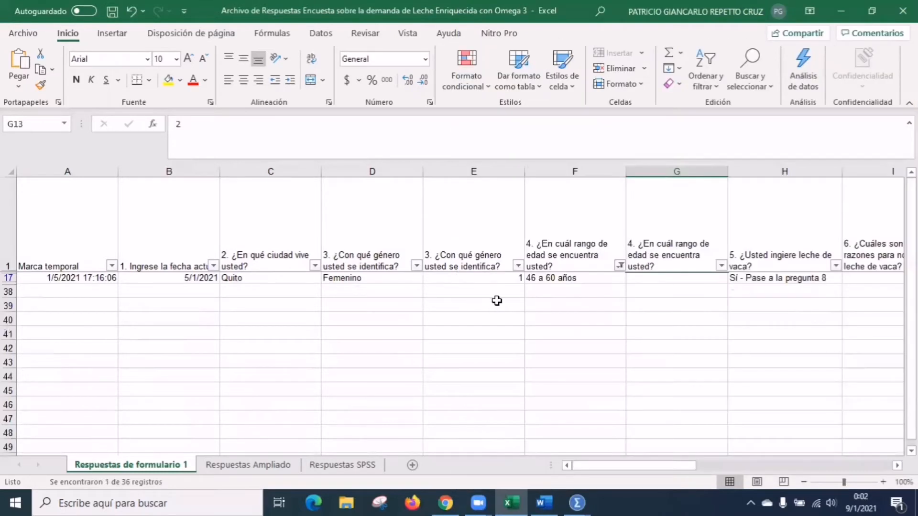
Step: Enter code 3 in G17 for the filtered 46 a 60 años response
click(632, 271)
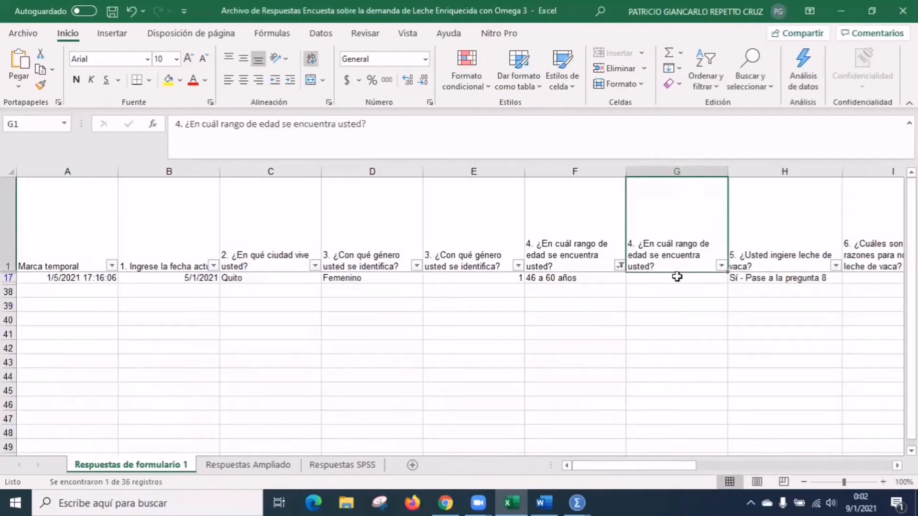
click(680, 279)
text(3)
click(670, 301)
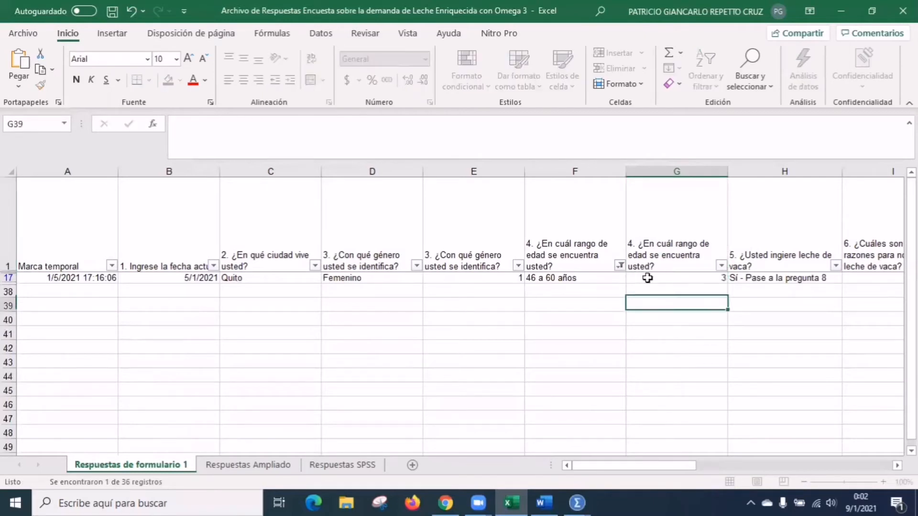
Step: Change the filter on the original question 4 age column to show only the 61 a 75 años responses
click(620, 266)
click(475, 380)
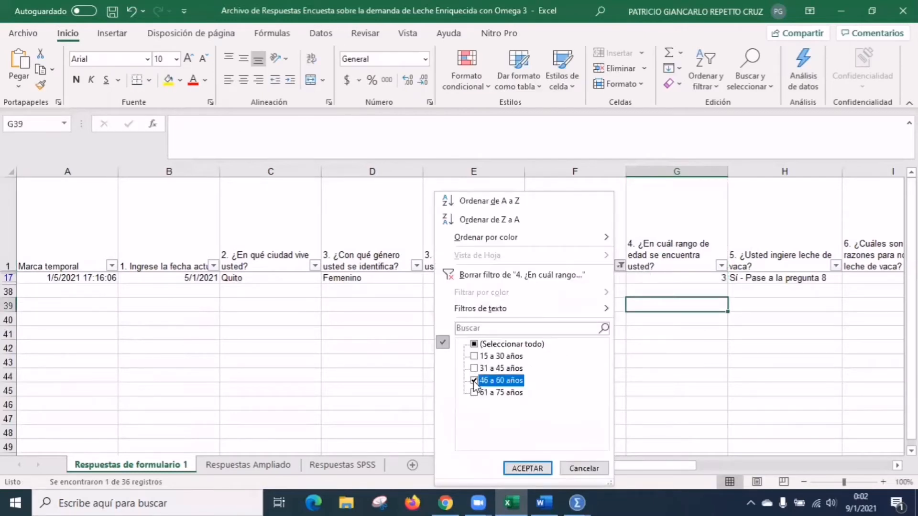
click(475, 392)
click(527, 468)
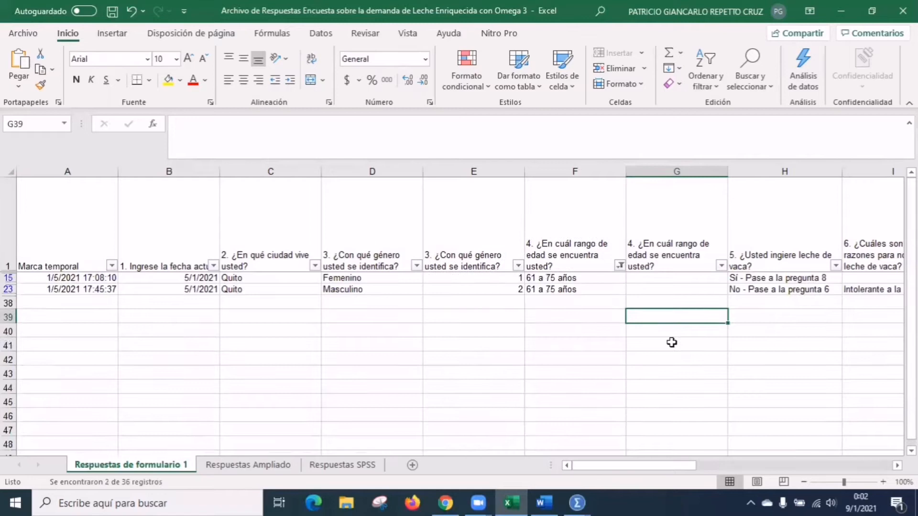
Step: Enter code 4 in G15 and G23 for the filtered 61 a 75 años responses
click(699, 279)
text(4)
click(701, 290)
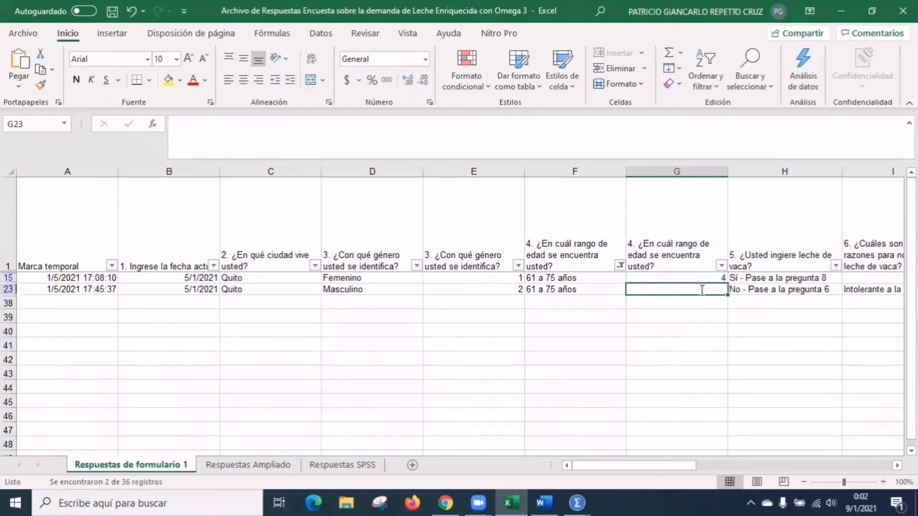
text(4)
click(646, 309)
Step: Reset the filter on the original question 4 age column to show all age ranges
click(619, 265)
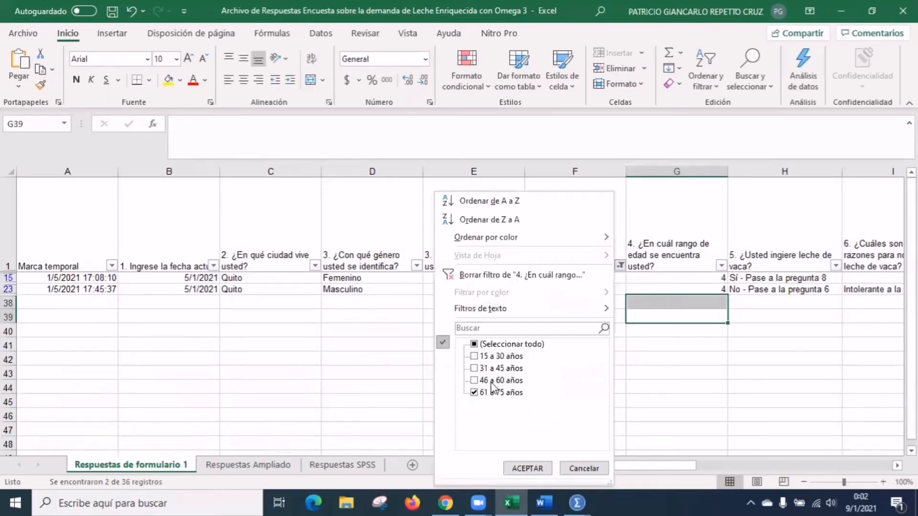
click(474, 344)
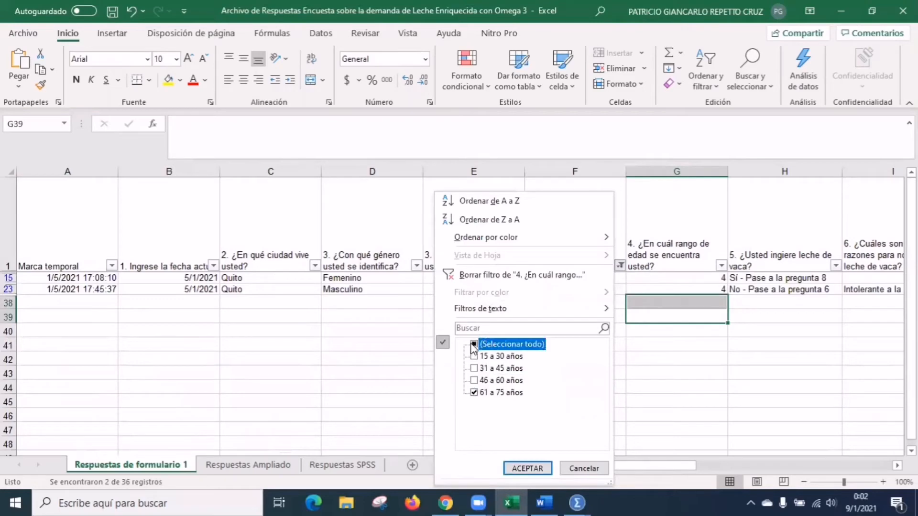
click(525, 468)
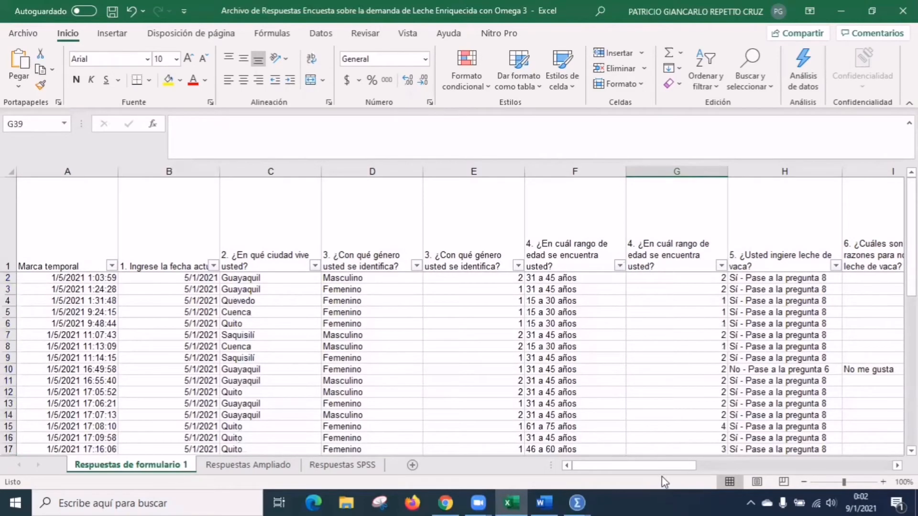
Step: Insert three blank columns between question 9 in column L and the question 10 column
drag(666, 466, 769, 473)
click(634, 258)
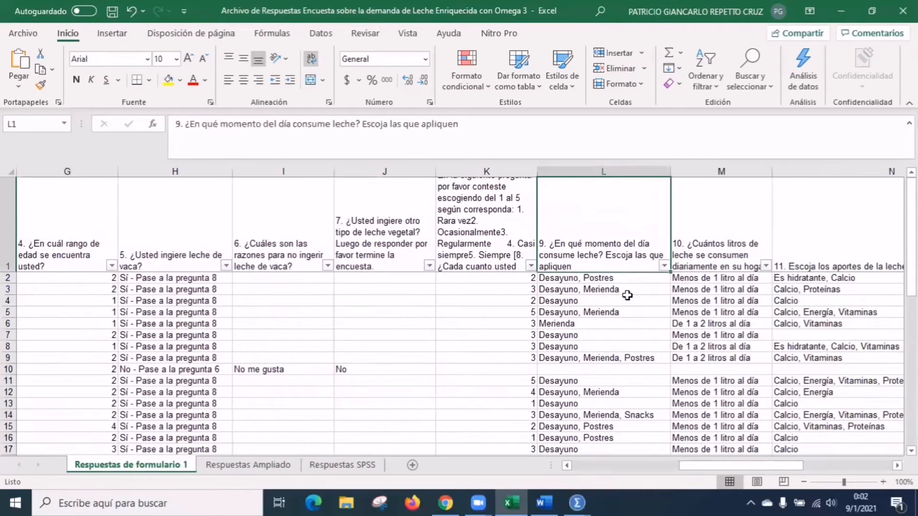
click(700, 168)
right_click(700, 173)
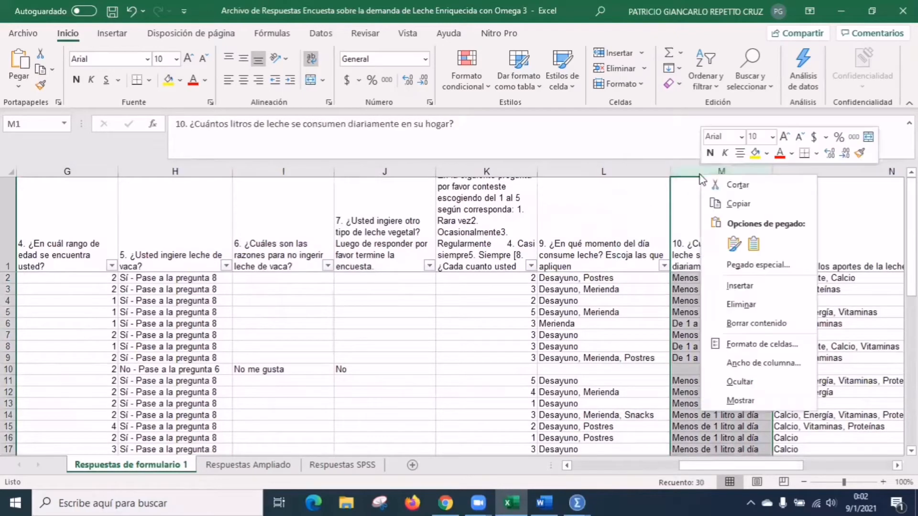
click(739, 287)
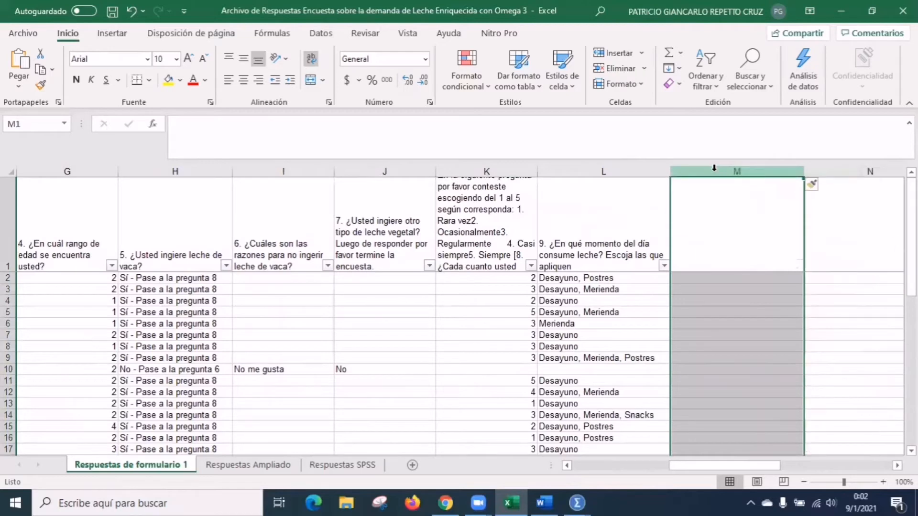
drag(768, 465, 791, 461)
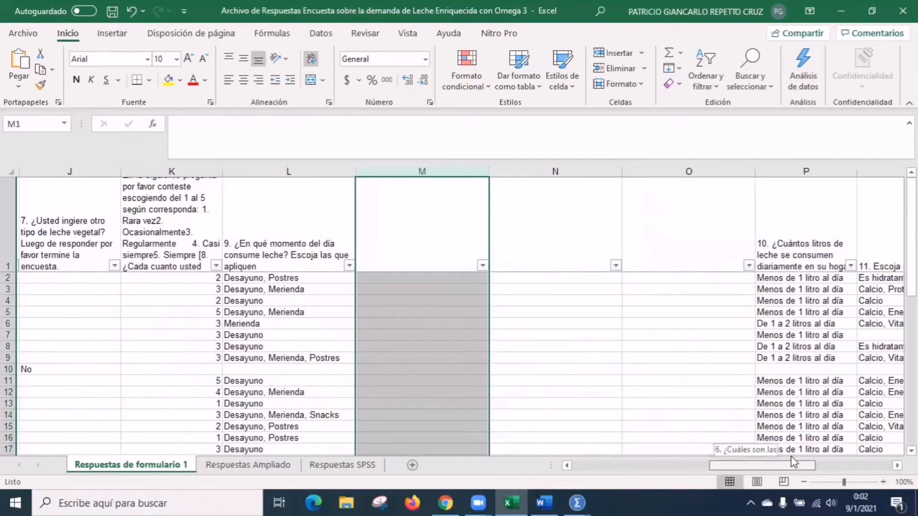
Step: Filter the question 9 column L to show only the responses that are exactly Desayuno
click(424, 277)
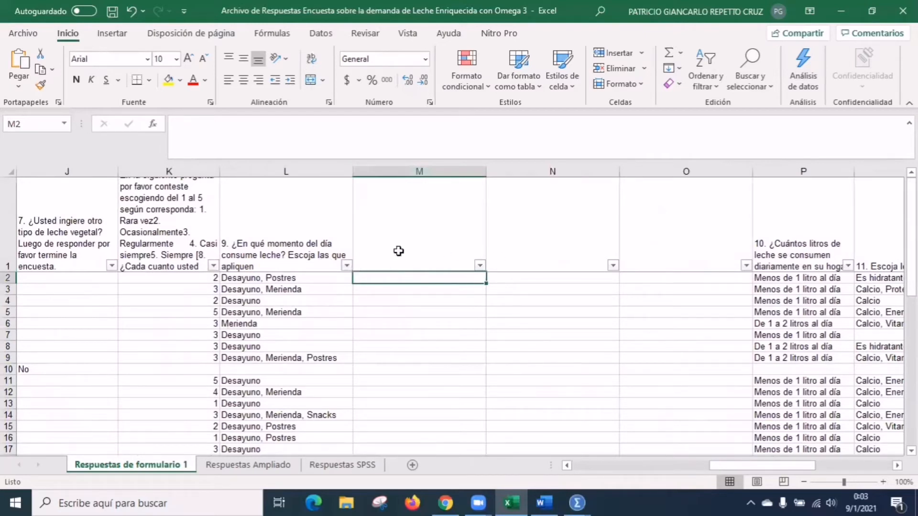
click(406, 245)
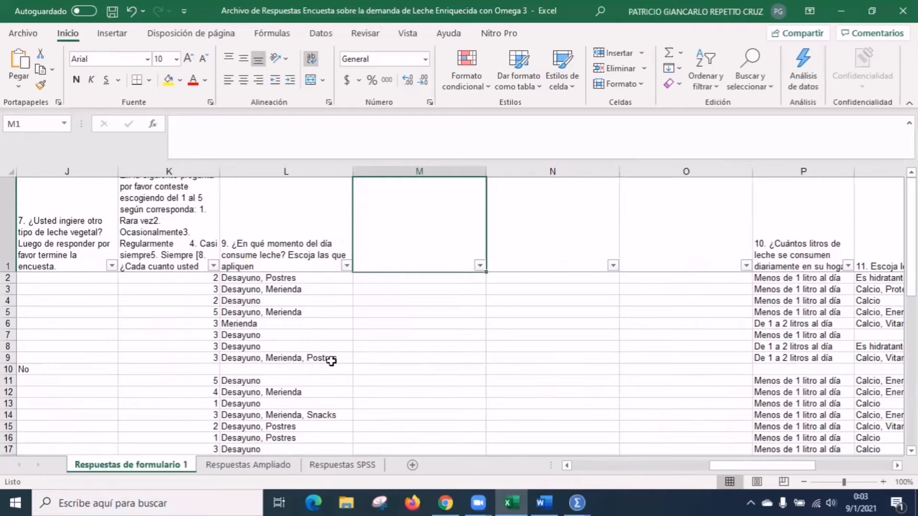
scroll(331, 361, down, 1)
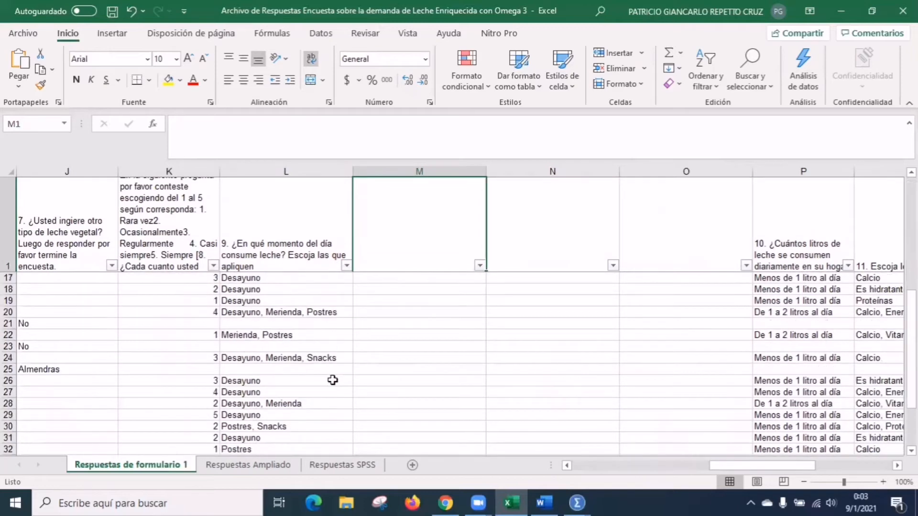
scroll(349, 341, up, 1)
click(347, 266)
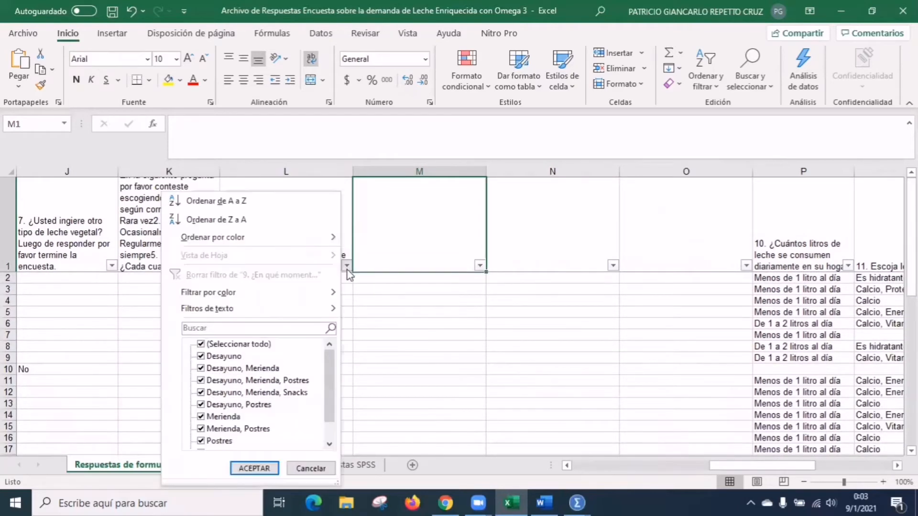
click(201, 344)
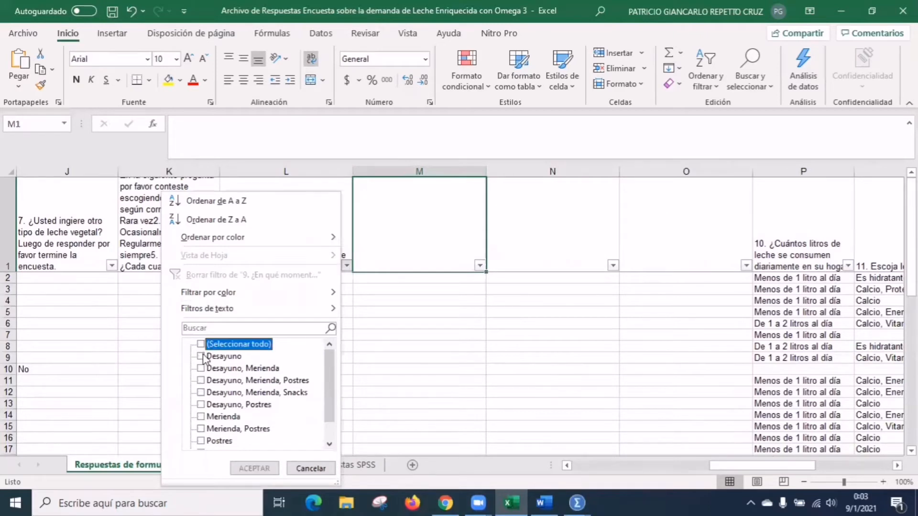
click(201, 356)
click(254, 469)
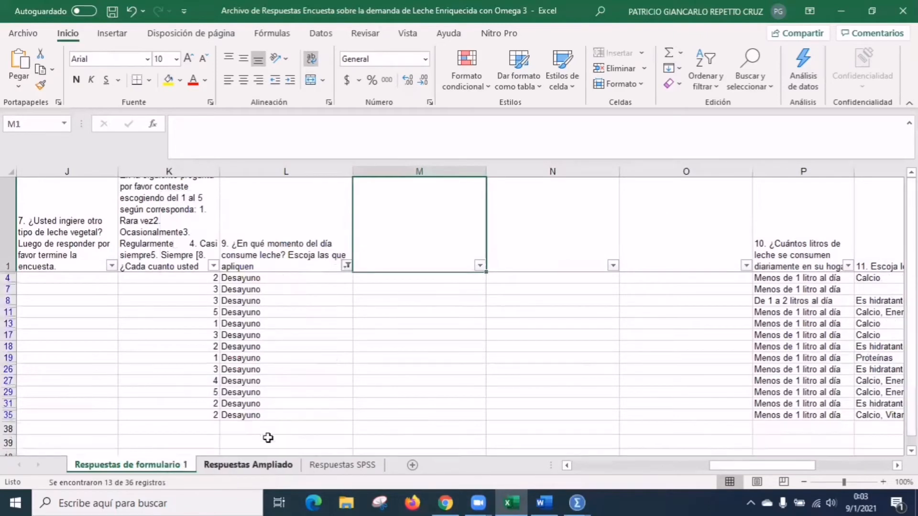
Step: Check the question 9 consumption time codes in the Word questionnaire and return to cell M4 of the Excel workbook
click(401, 280)
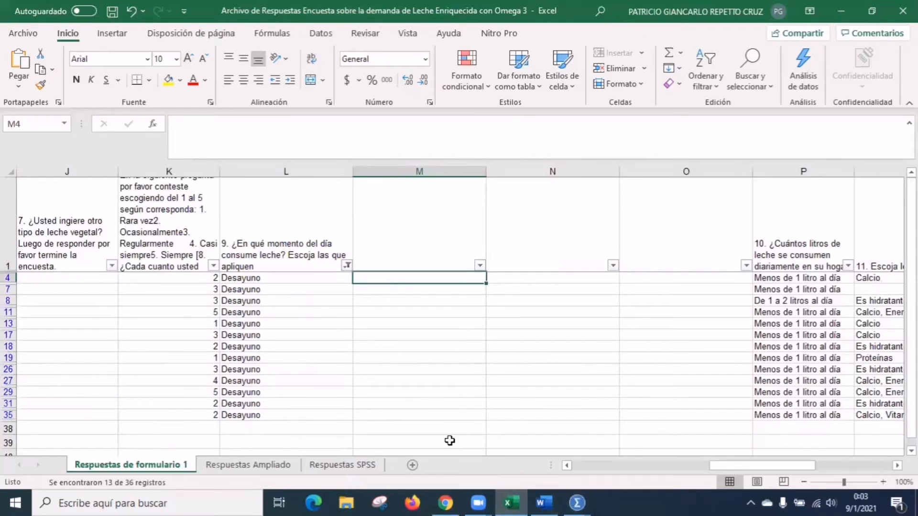
click(544, 502)
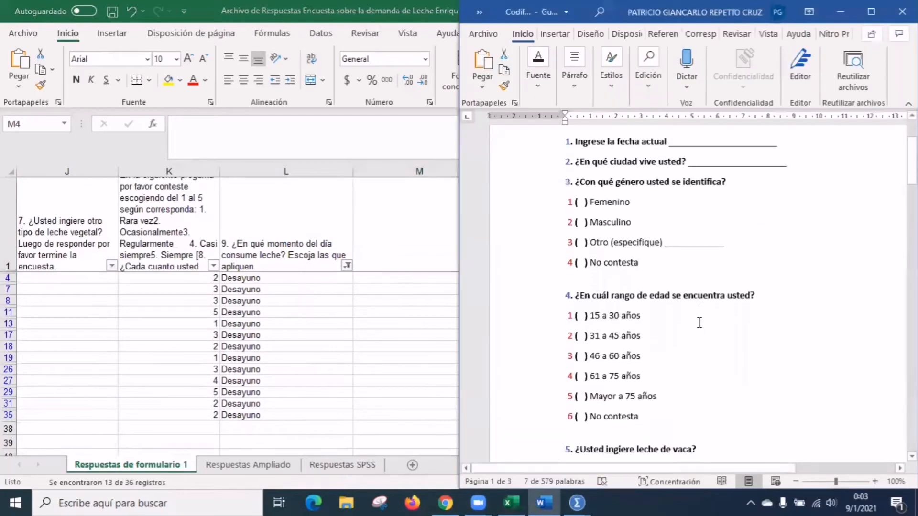
scroll(699, 323, down, 20)
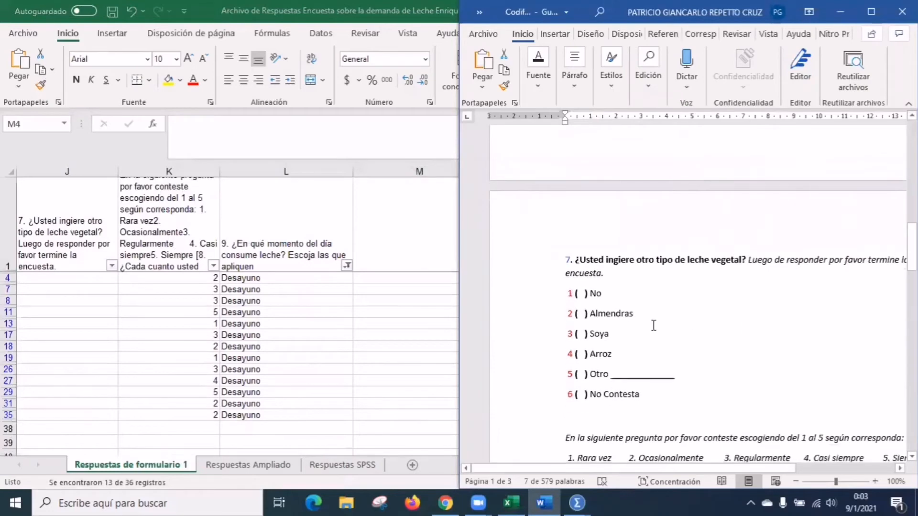
scroll(654, 325, up, 10)
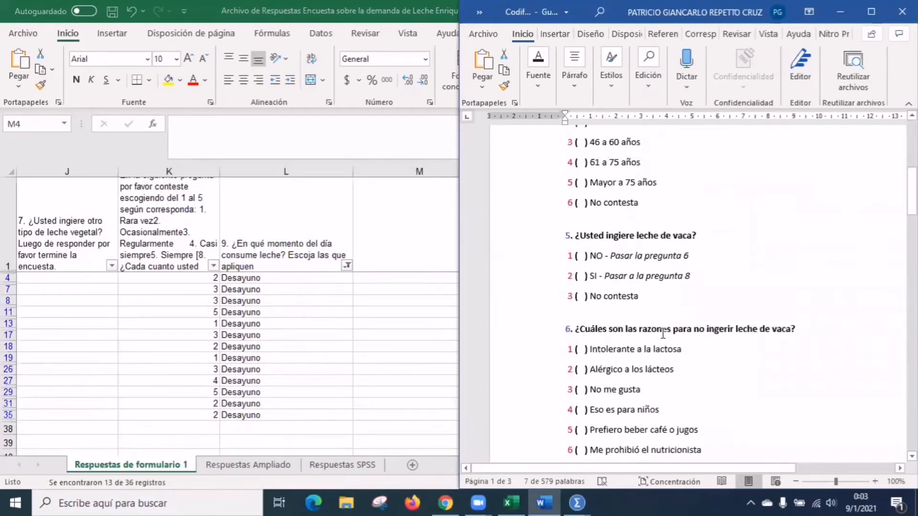
scroll(663, 334, down, 10)
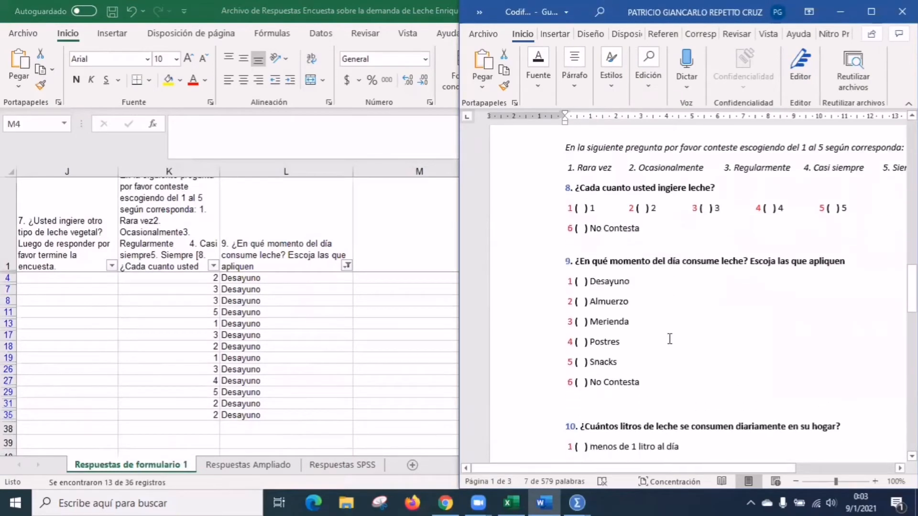
click(437, 275)
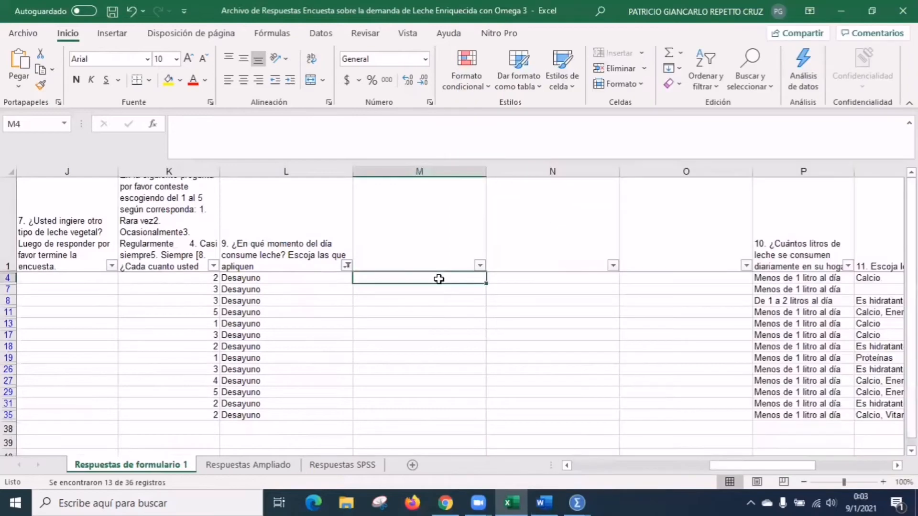
Step: Enter code 1 from M4 down column M for all the filtered Desayuno rows
text(1)
key(Return)
text(1)
key(Return)
drag(469, 280, 473, 415)
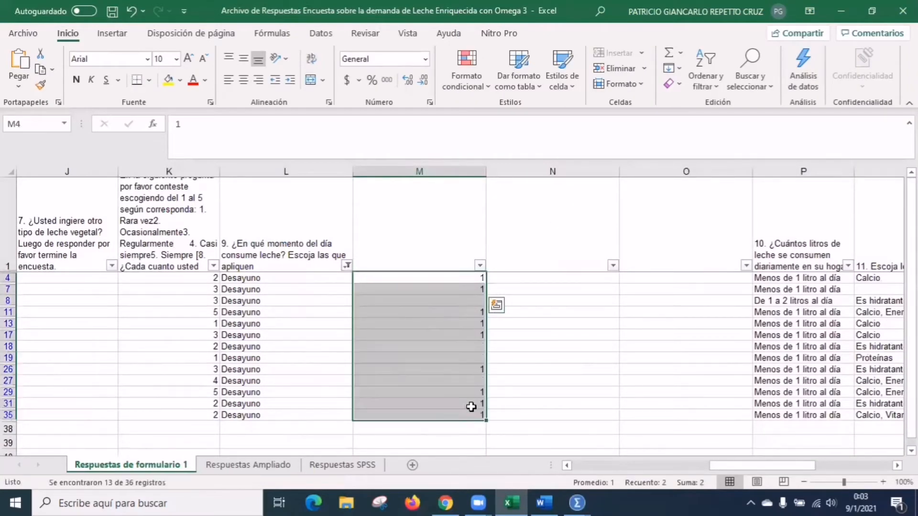
Step: Change the filter on the question 9 column to show only the Desayuno, Merienda responses
click(348, 269)
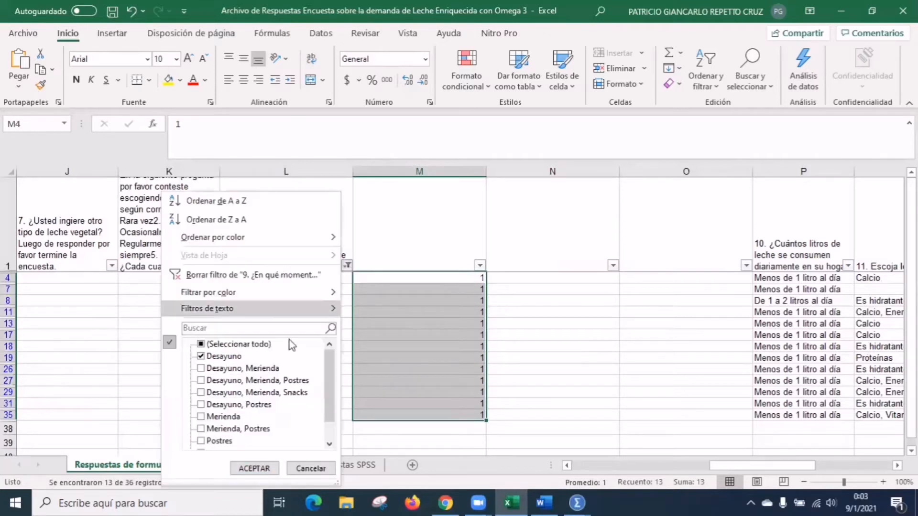
click(203, 356)
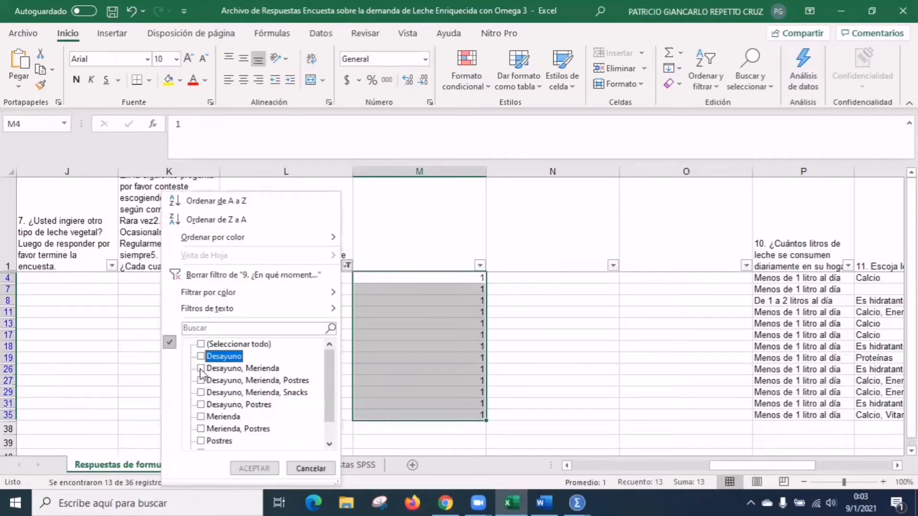
click(201, 369)
click(251, 469)
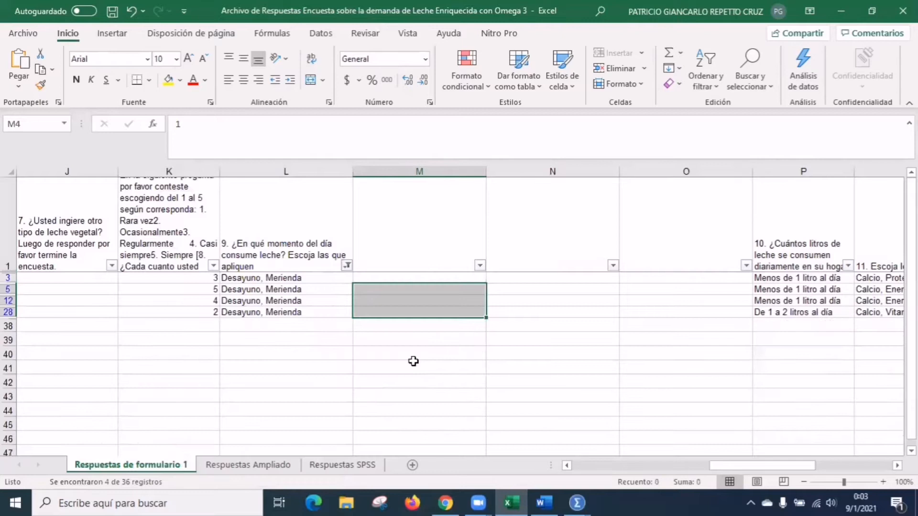
Step: Enter code 1 for Desayuno in column M on filtered rows 3, 5, 12 and 28
click(441, 278)
text(1)
key(Return)
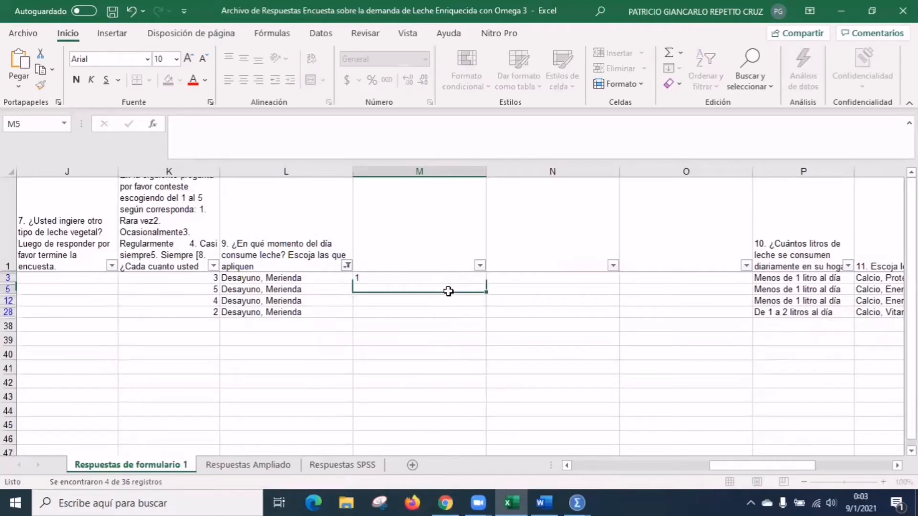
text(1)
key(Return)
text(1)
key(Return)
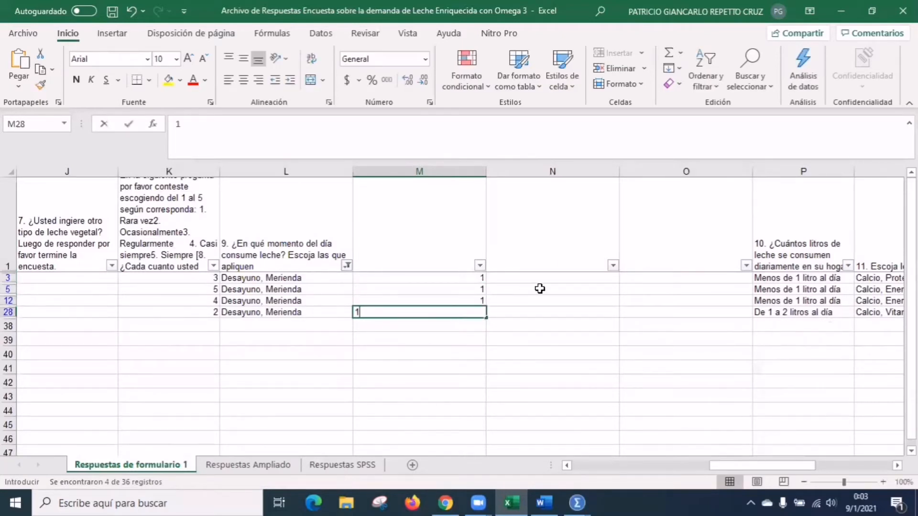
text(1)
click(546, 314)
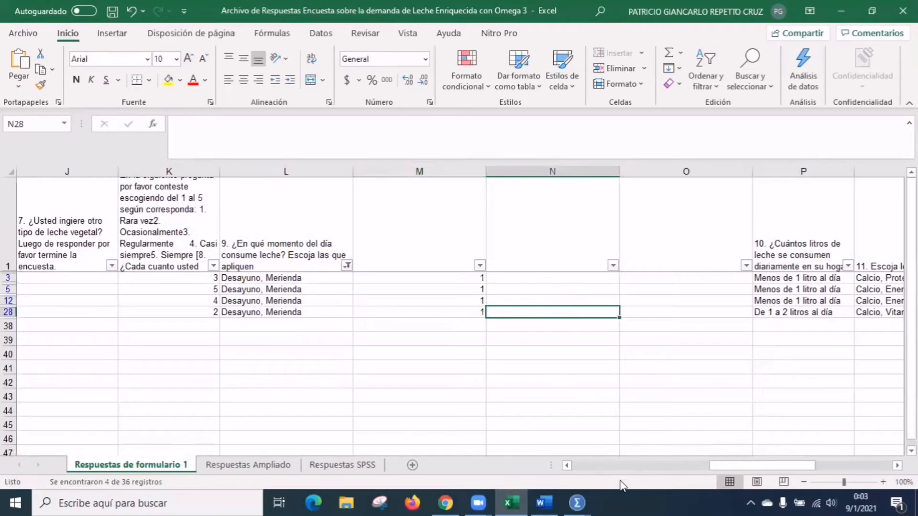
Step: Enter code 3 for Merienda in column N on filtered rows 3, 5, 12 and 28
click(544, 503)
click(430, 352)
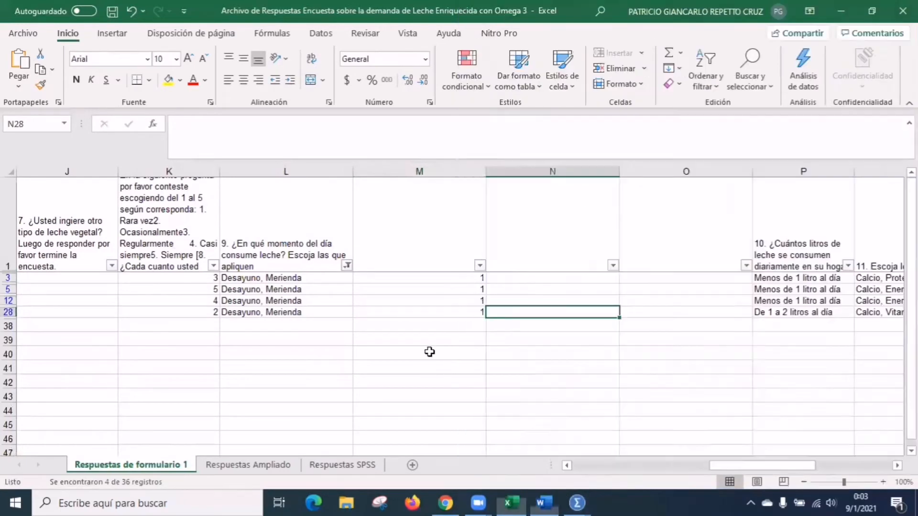
click(563, 279)
text(3)
key(Return)
text(3)
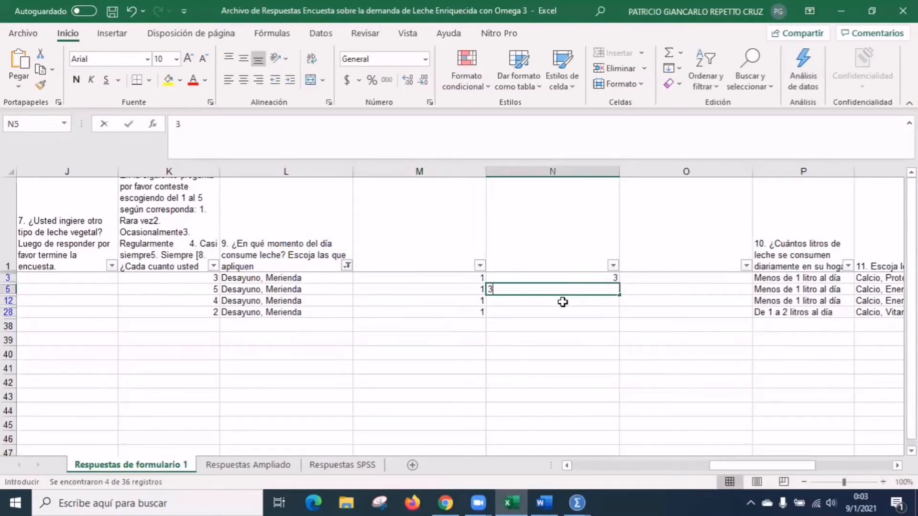
key(Return)
text(3)
key(Return)
text(3)
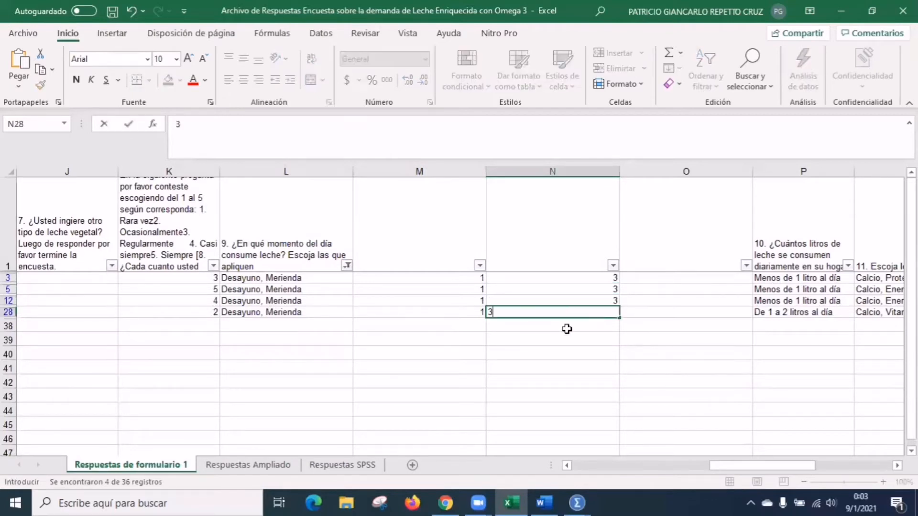
key(Return)
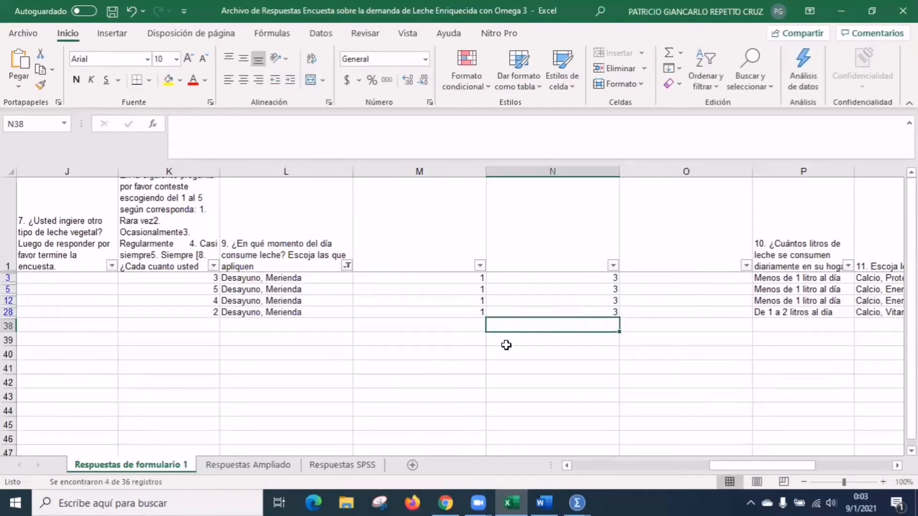
Step: Change the filter on the question 9 column to show only the Desayuno, Merienda, Postres responses
click(433, 353)
click(347, 265)
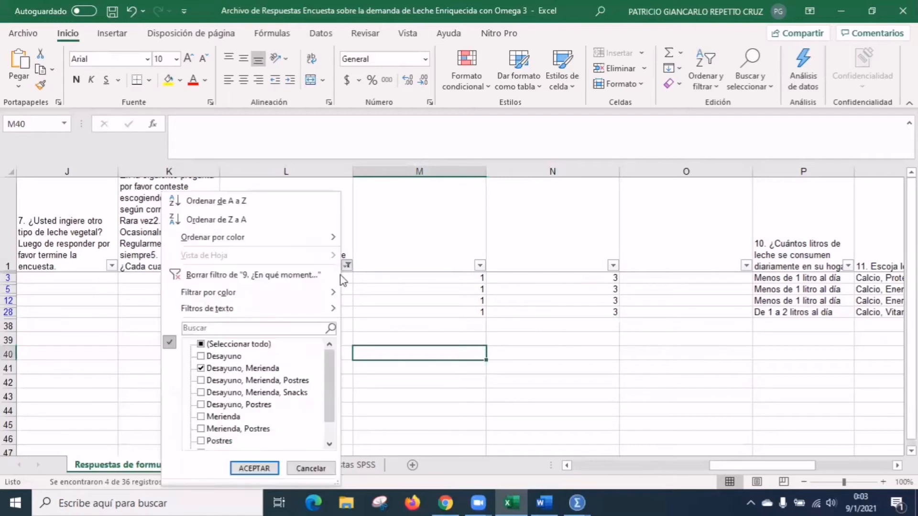
click(200, 381)
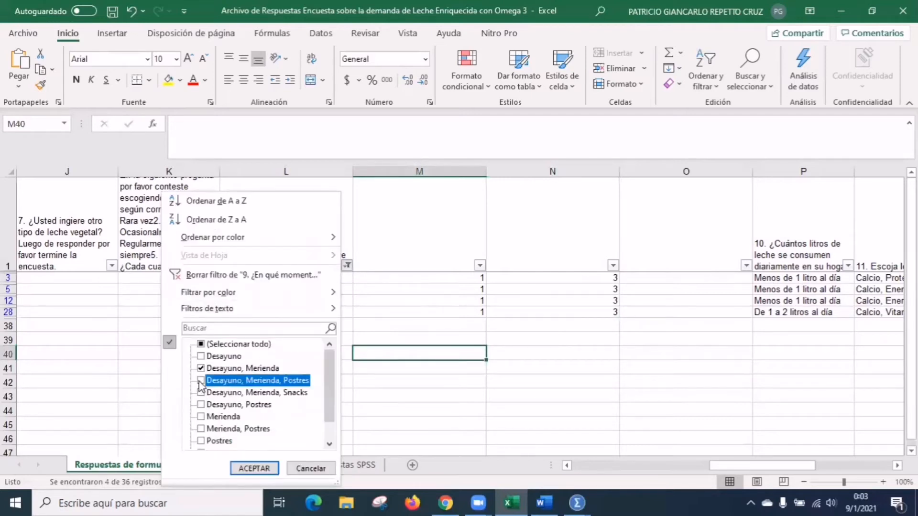
click(201, 369)
click(254, 468)
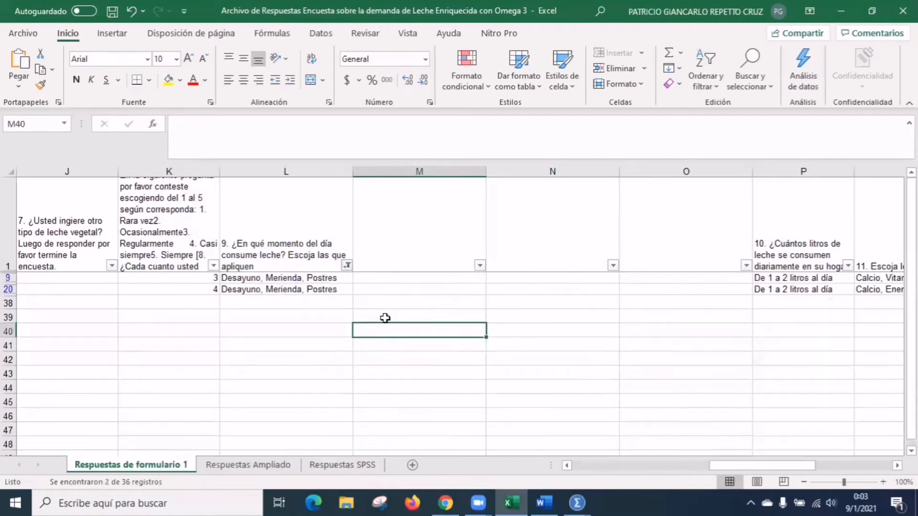
Step: Enter codes 1, 3 and 4 in M9, N9 and O9, checking the Postres code in the Word codebook
click(394, 280)
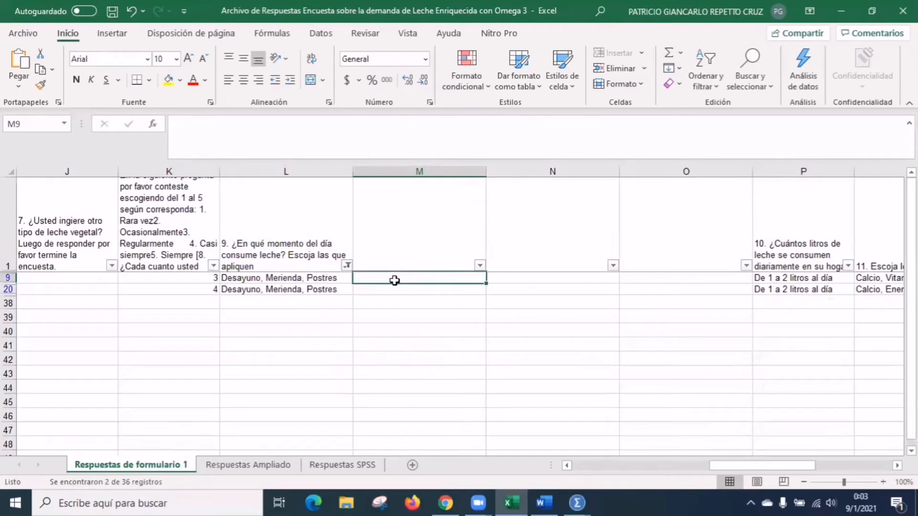
text(1)
click(535, 280)
text(1)
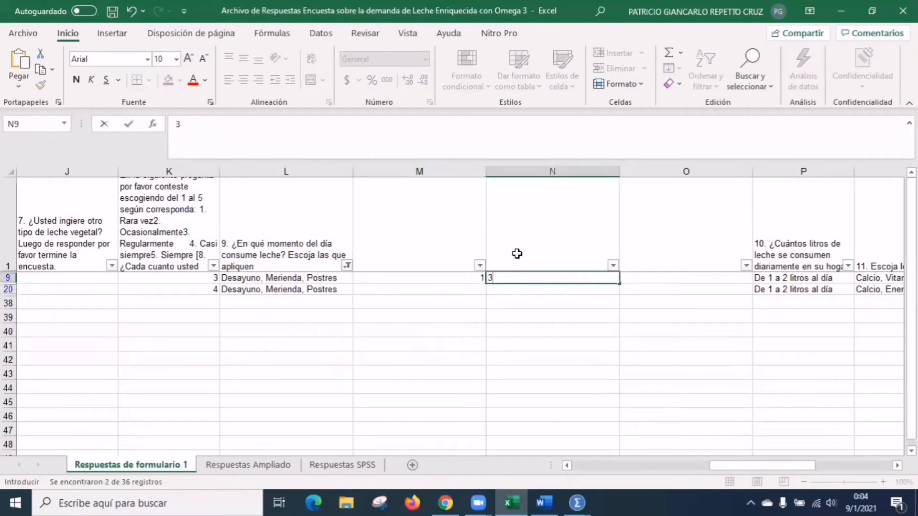
click(662, 277)
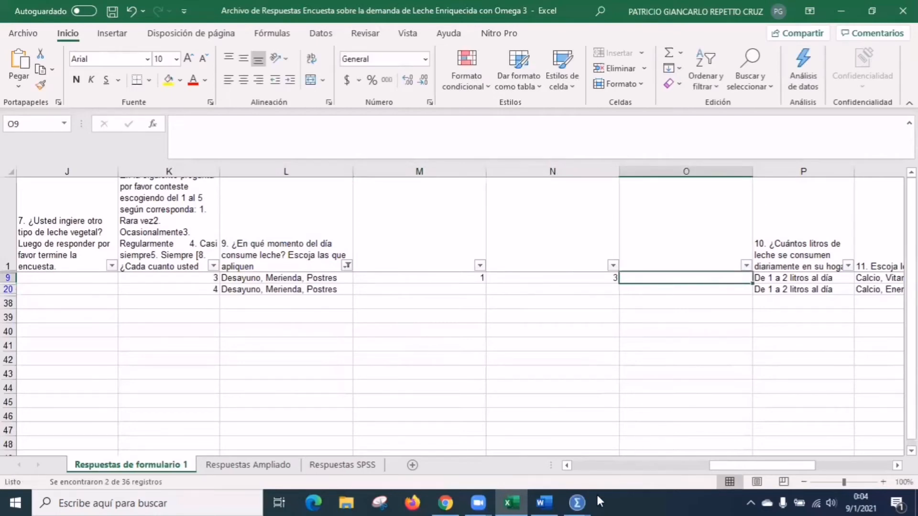
click(554, 501)
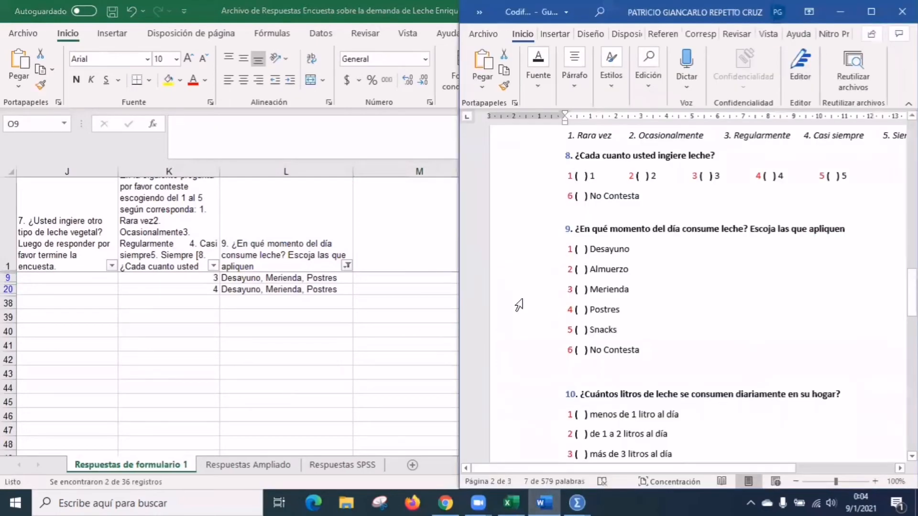
click(437, 311)
click(651, 329)
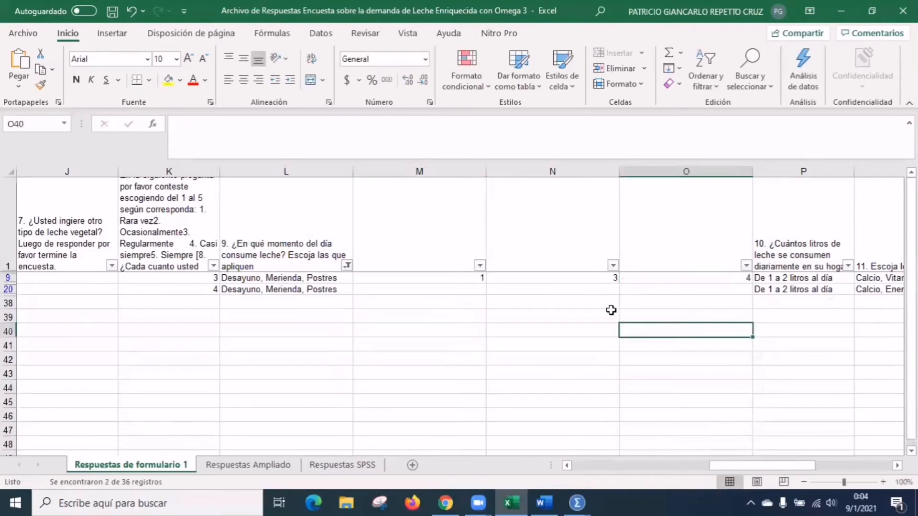
Step: Copy the three codes in M9:O9 to row 20, the other Desayuno, Merienda, Postres response
drag(459, 278, 690, 286)
key(ctrl+c)
click(478, 289)
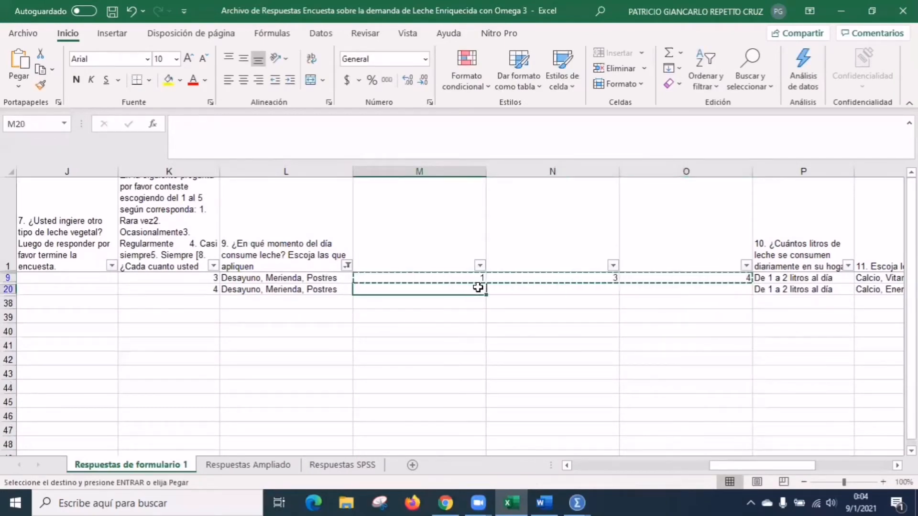
key(ctrl+v)
click(478, 329)
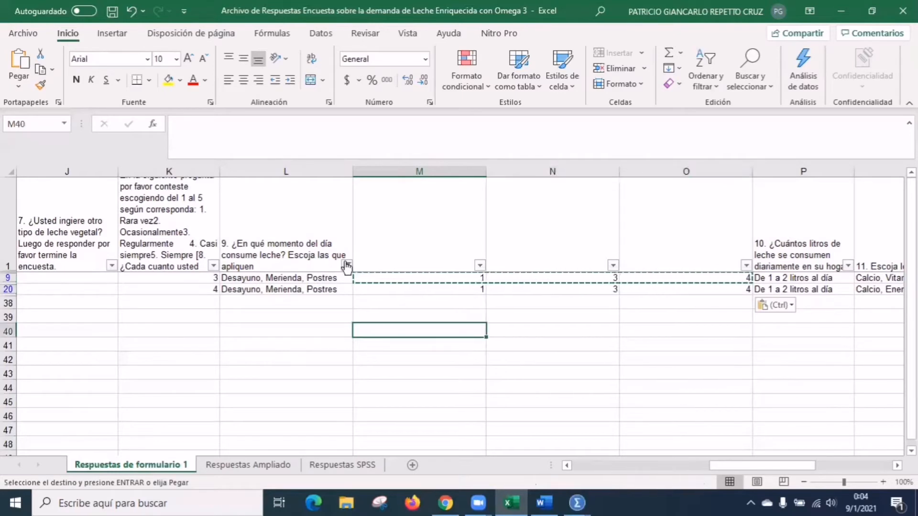
Step: Change the filter on the question 9 column to show only the Desayuno, Merienda, Snacks responses
click(348, 266)
click(201, 380)
click(201, 392)
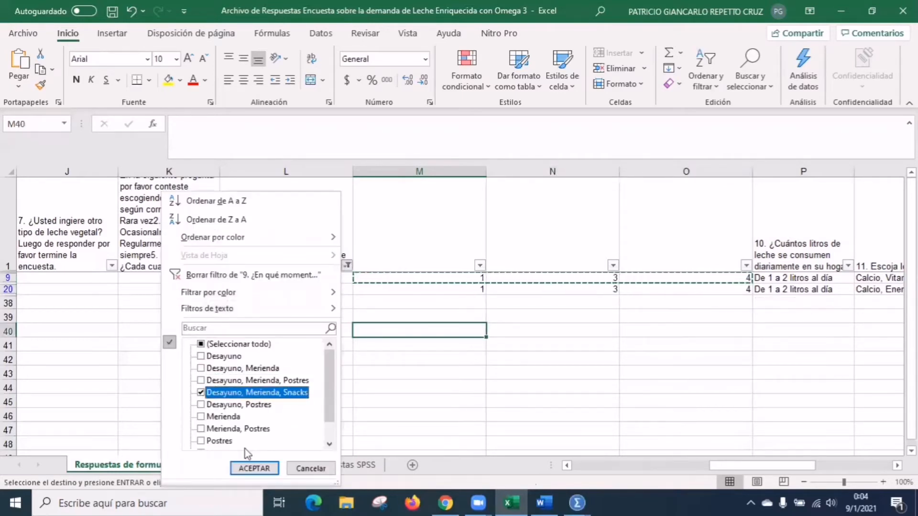
click(254, 468)
Step: Enter codes 1, 3 and 5 in M14, N14 and O14 for Desayuno, Merienda and Snacks
click(402, 277)
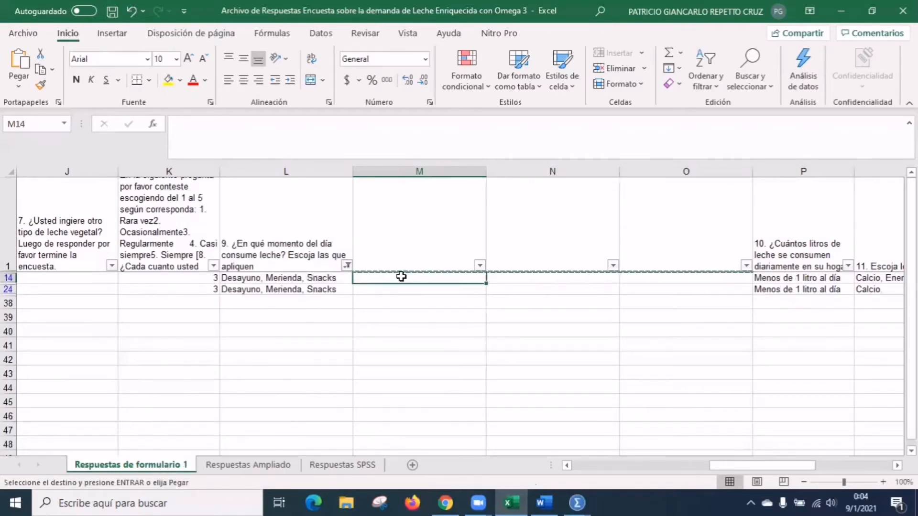
text(1)
click(546, 278)
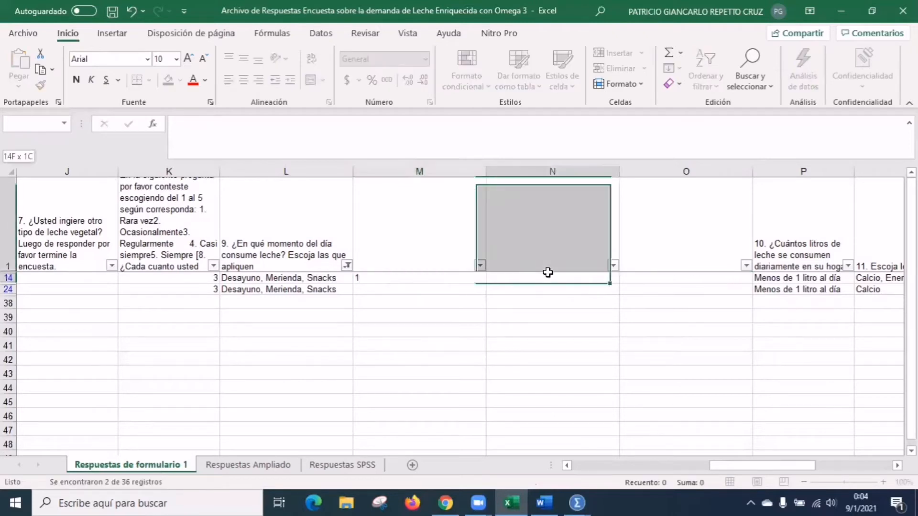
text(3)
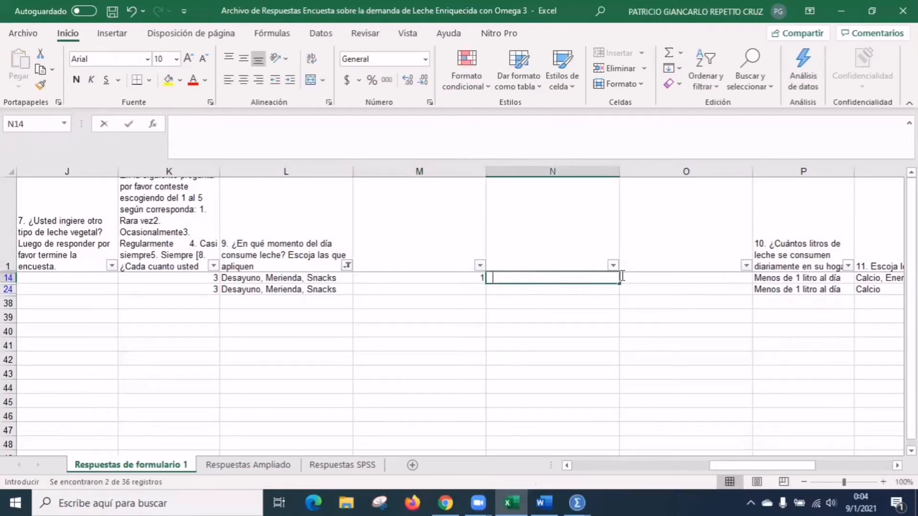
click(686, 282)
text(5)
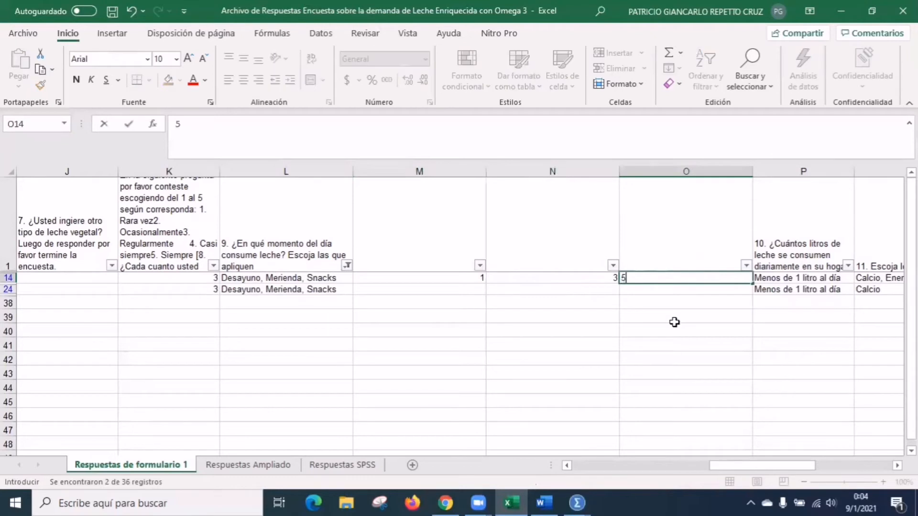
Step: Copy the three codes in M14:O14 to row 24, the other Desayuno, Merienda, Snacks response
drag(660, 275, 481, 275)
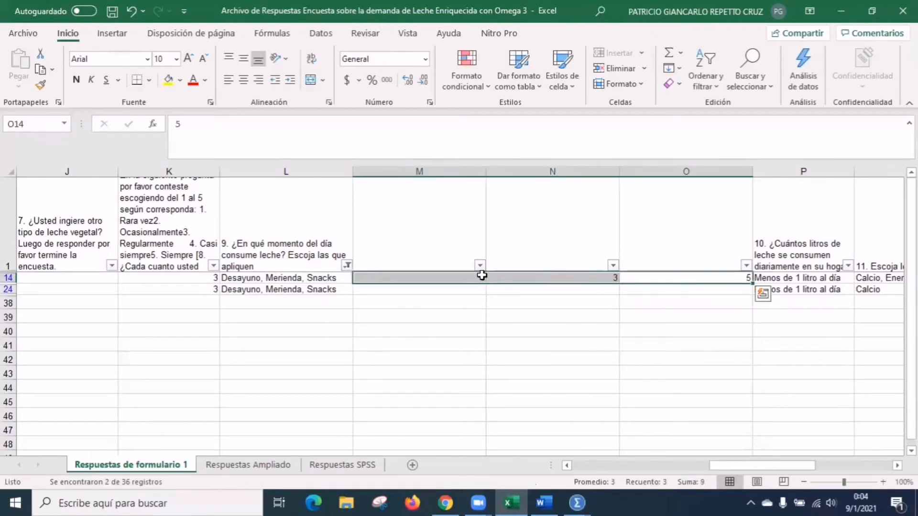
key(ctrl+c)
click(465, 290)
key(ctrl+v)
click(500, 325)
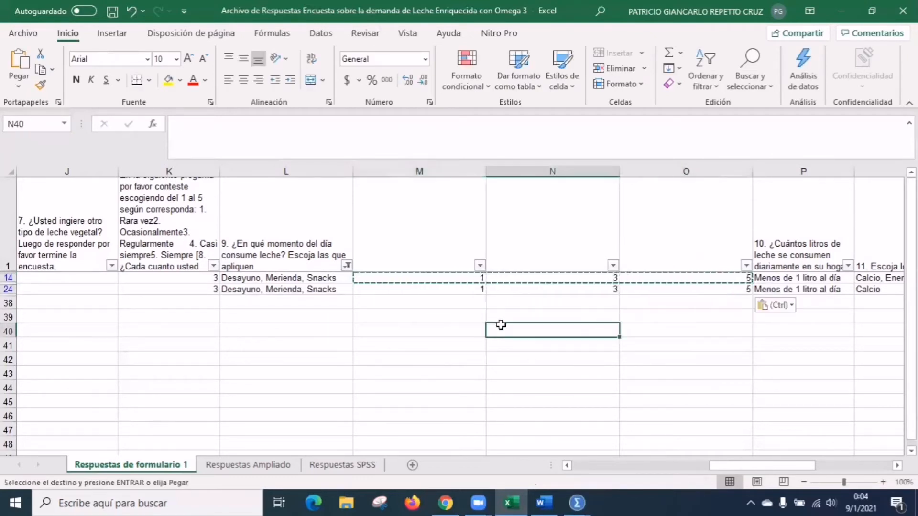
Step: Change the filter on the question 9 column to show only the Postres, Snacks response
click(347, 266)
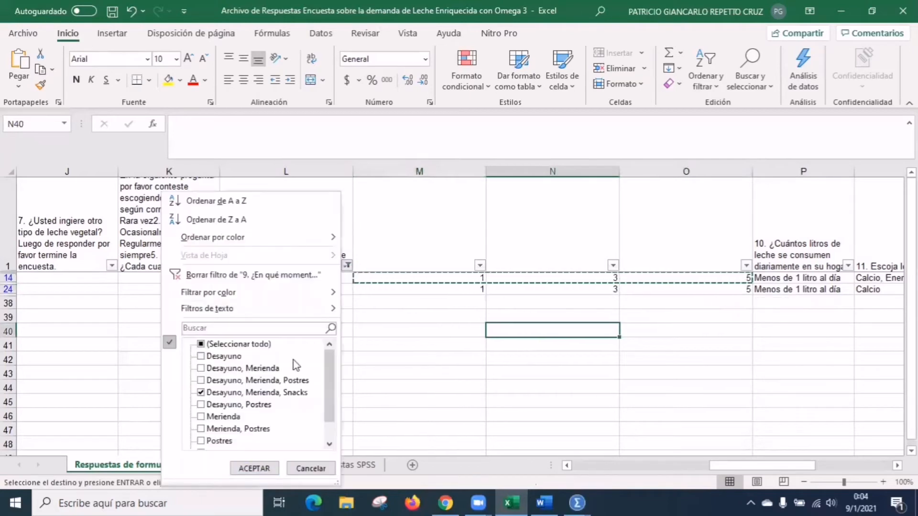
click(203, 391)
scroll(253, 404, down, 1)
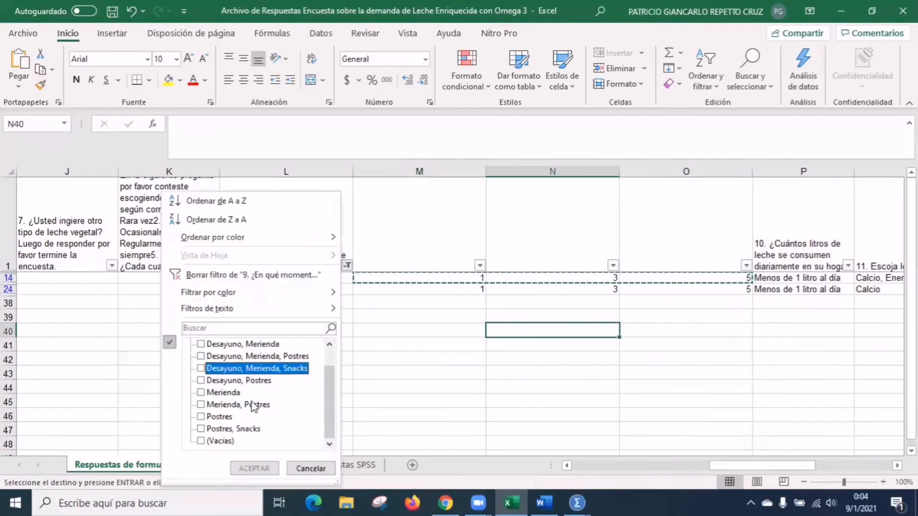
click(201, 428)
click(253, 469)
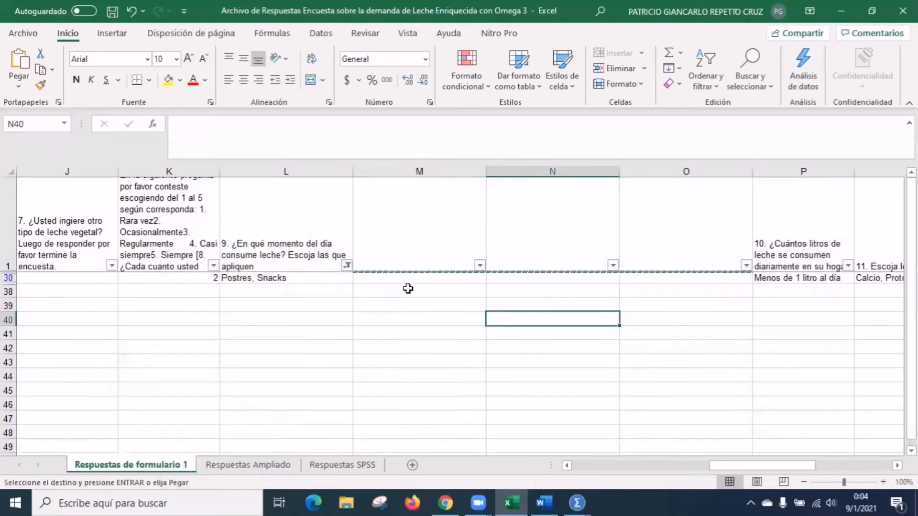
Step: Enter code 4 for Postres in M30 and code 5 for Snacks in N30
click(412, 279)
text(4)
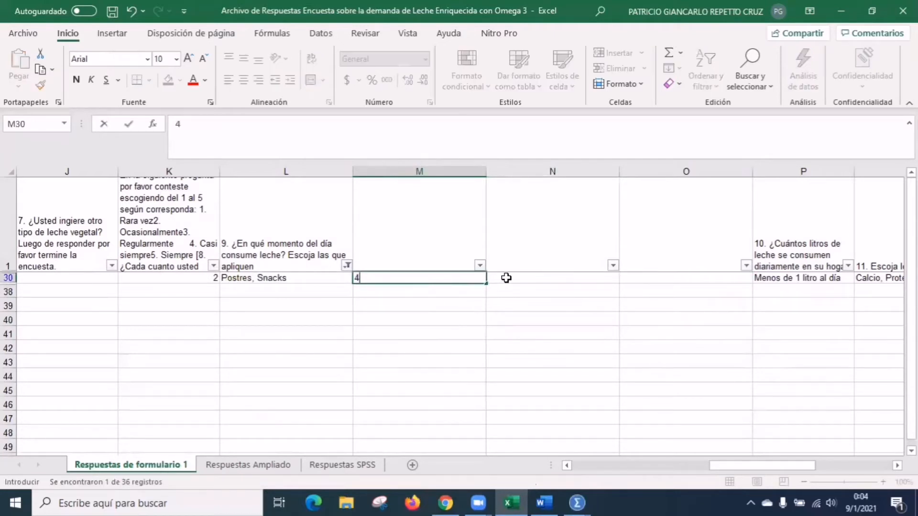
click(514, 278)
text(5)
click(533, 321)
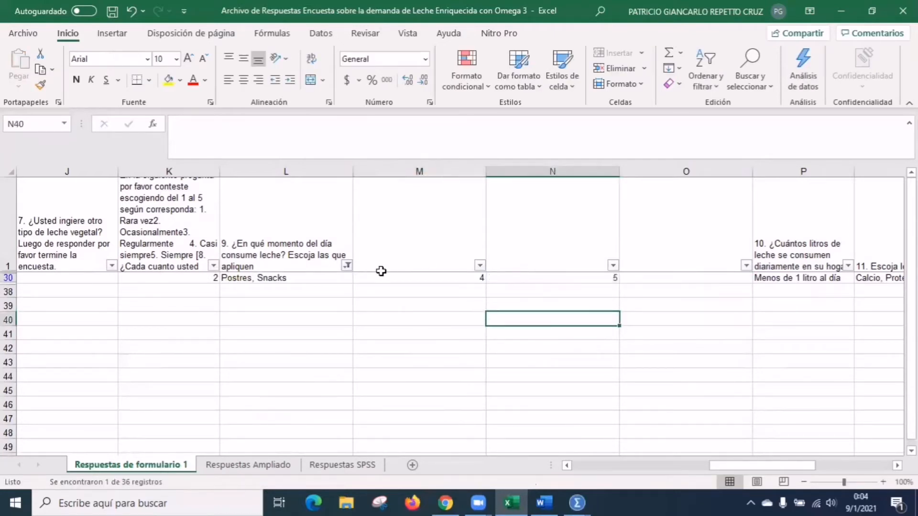
Step: Show all responses again in the question 9 filter and review the codes in columns M to O
click(346, 265)
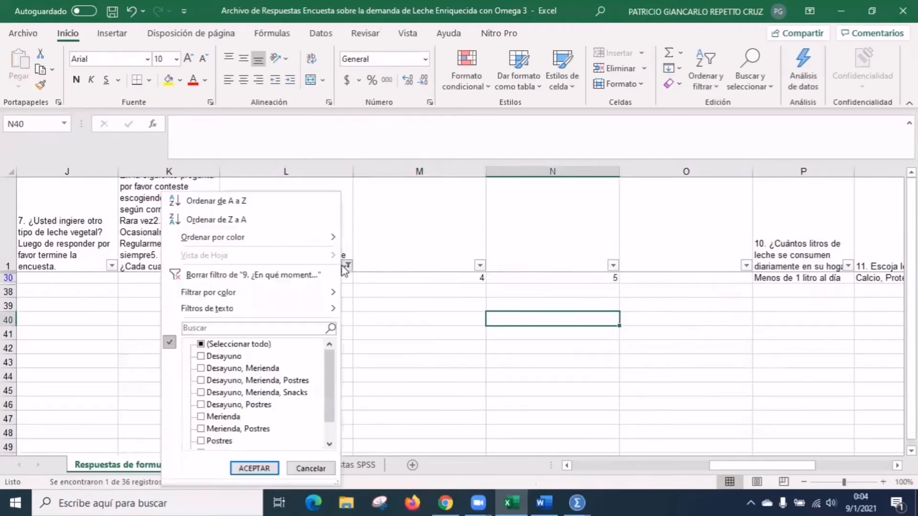
click(200, 344)
click(254, 468)
scroll(348, 305, down, 6)
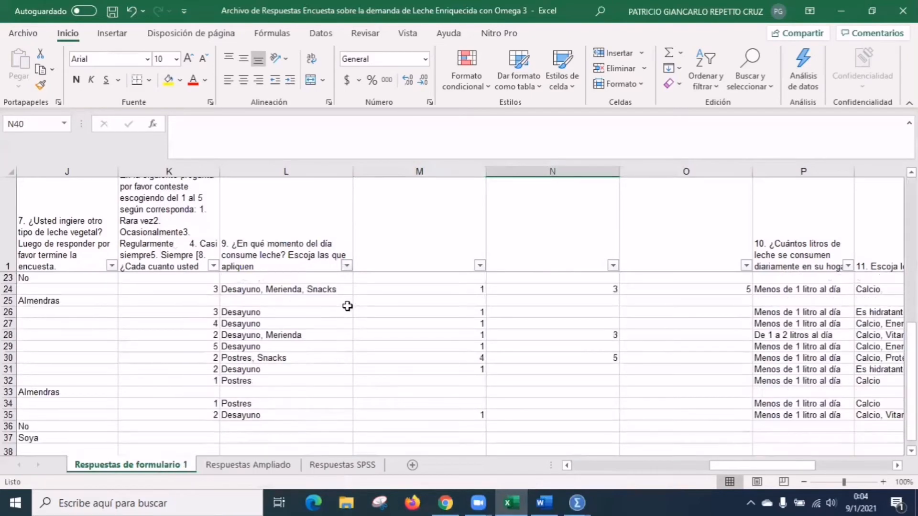
scroll(580, 334, up, 6)
scroll(473, 346, down, 6)
scroll(472, 346, up, 6)
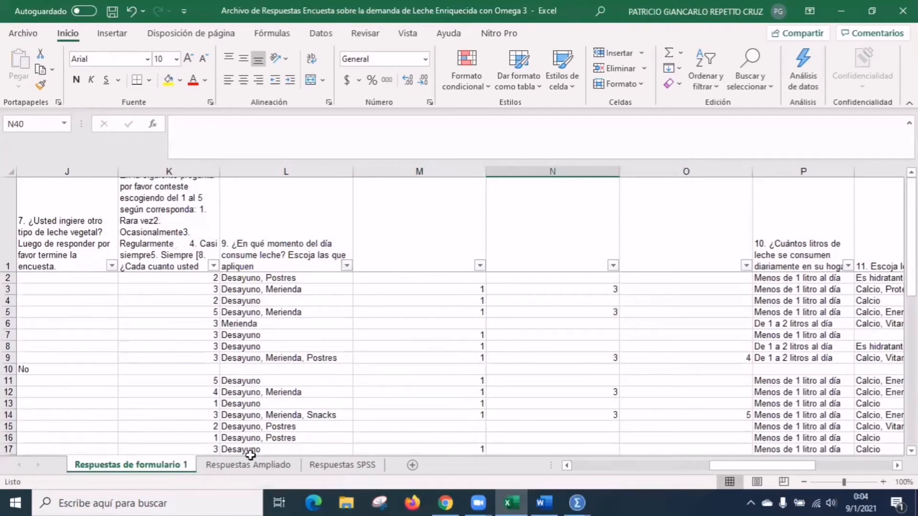
Step: Examine the original and coded answer columns for questions 1 to 5 on the Respuestas Ampliado sheet
click(262, 467)
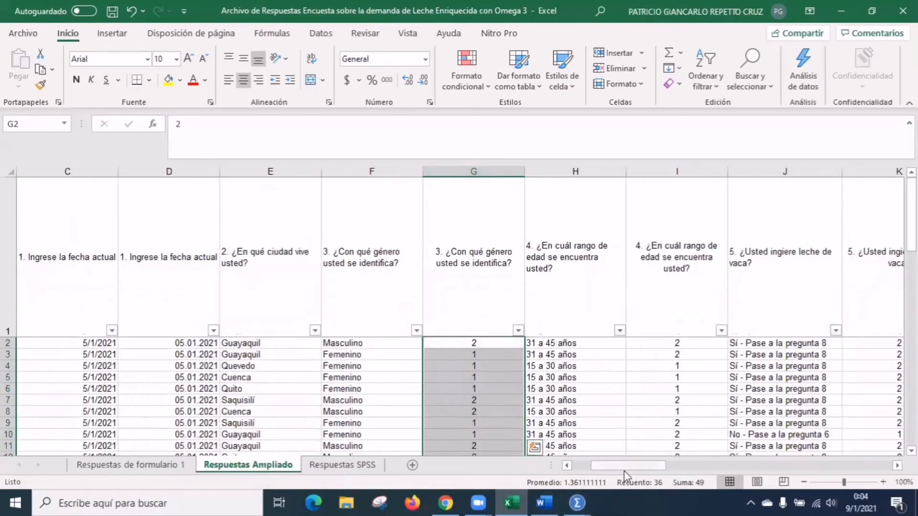
drag(617, 466, 595, 472)
click(378, 342)
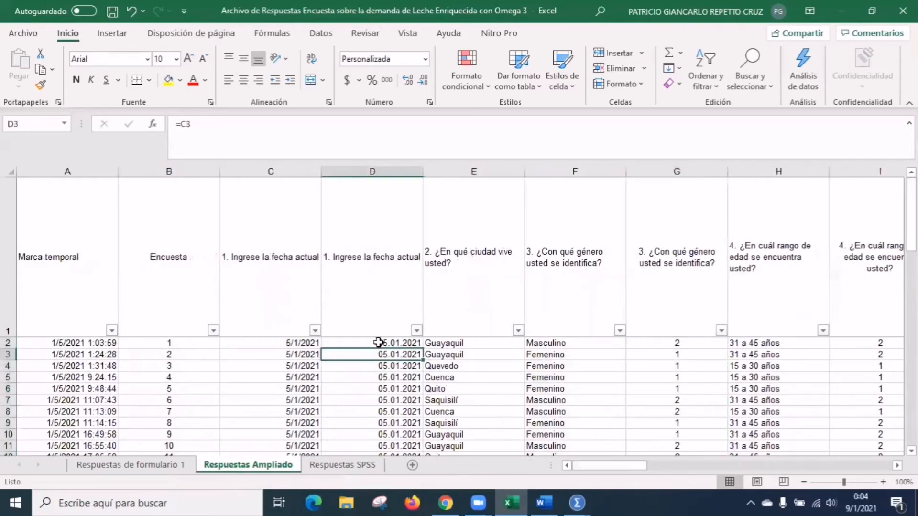
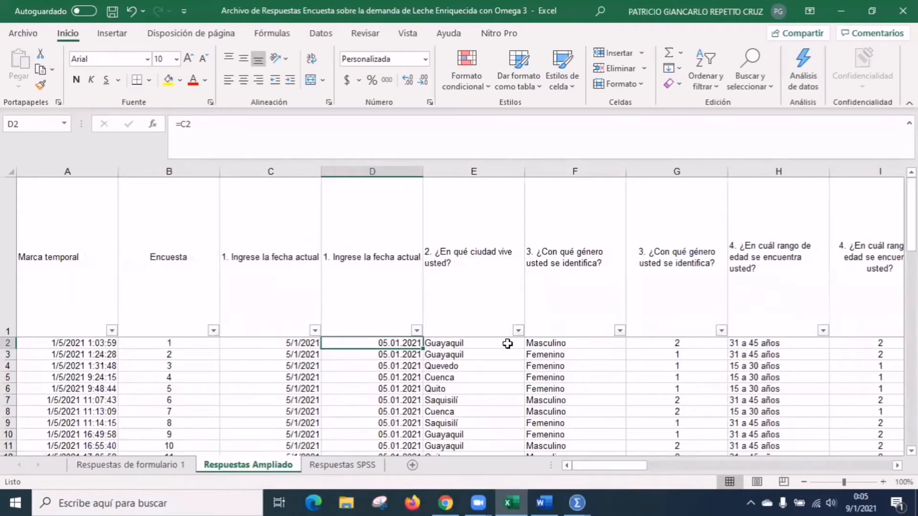
scroll(633, 359, down, 1)
scroll(597, 478, up, 1)
drag(603, 466, 675, 471)
scroll(617, 406, down, 3)
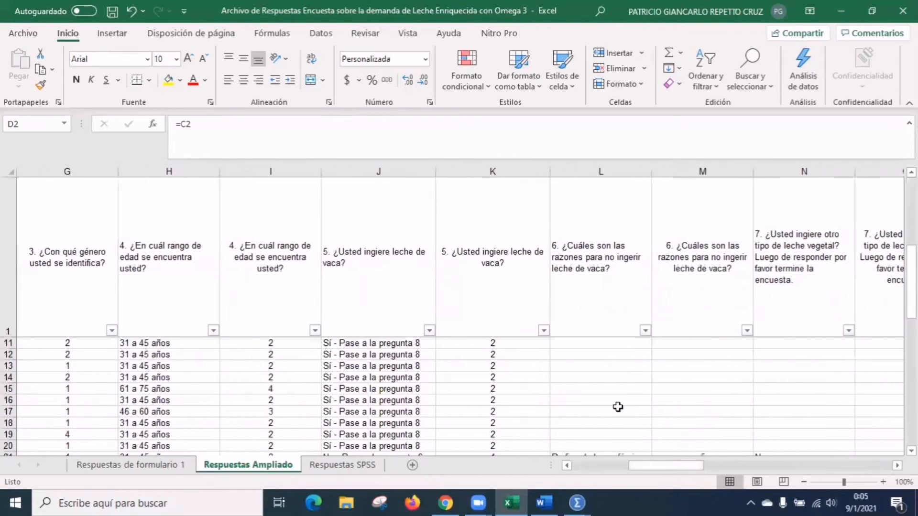
scroll(617, 409, up, 3)
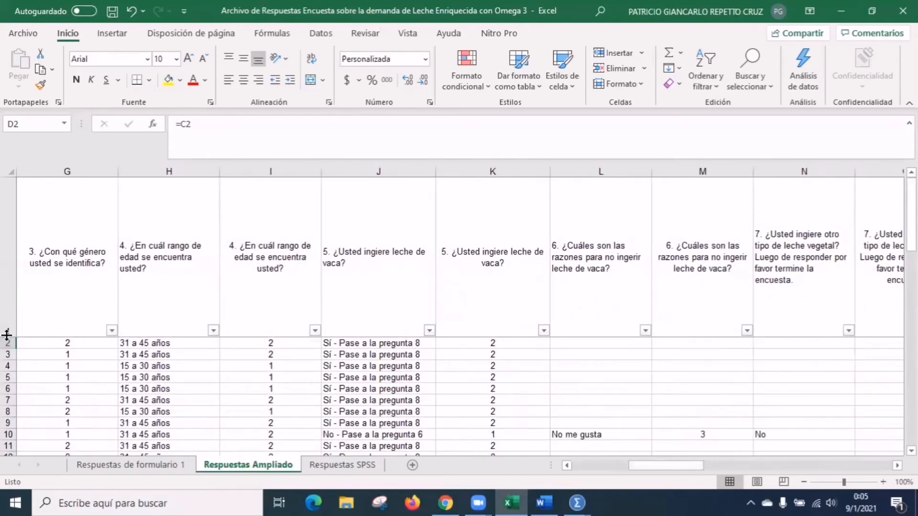
Step: Reduce the height of the header row on Respuestas Ampliado and examine the coded columns for questions 5 to 9
drag(7, 335, 7, 269)
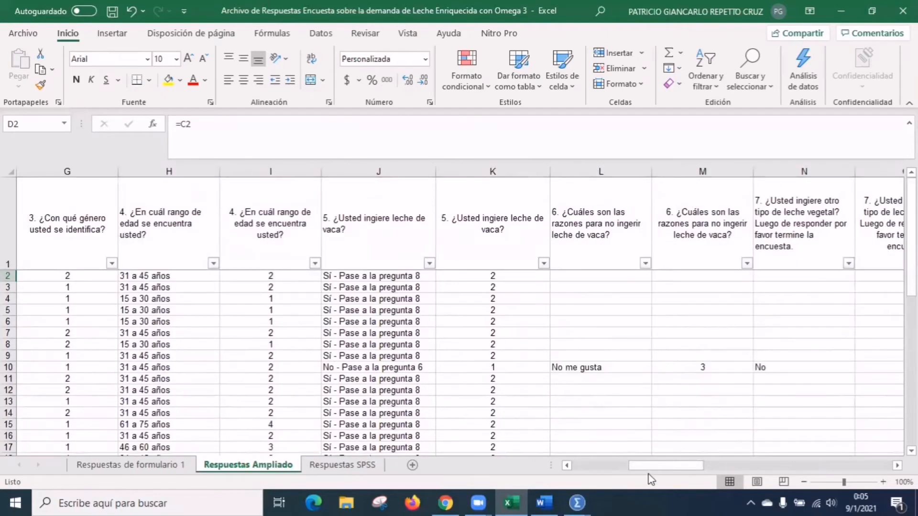
mouse_move(650, 472)
mouse_down()
mouse_move(689, 477)
mouse_move(651, 476)
mouse_up()
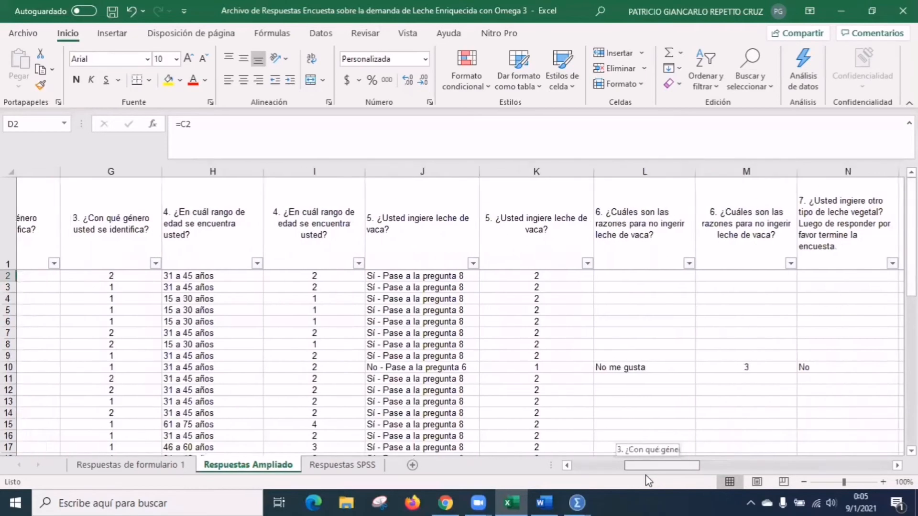
click(404, 365)
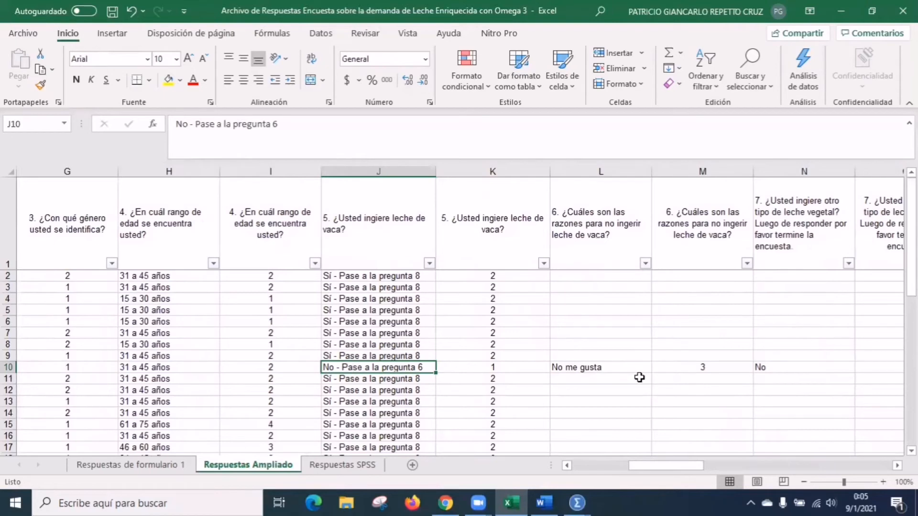
drag(679, 470, 722, 467)
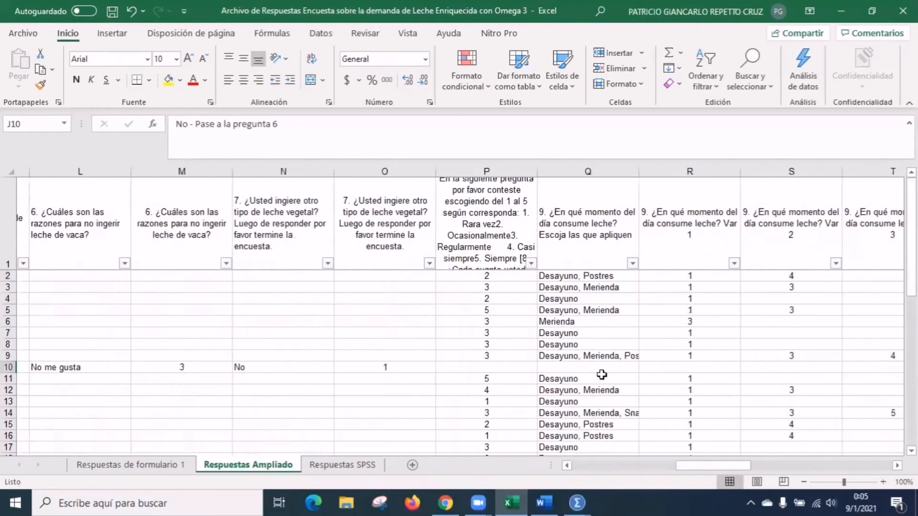
drag(602, 372, 842, 371)
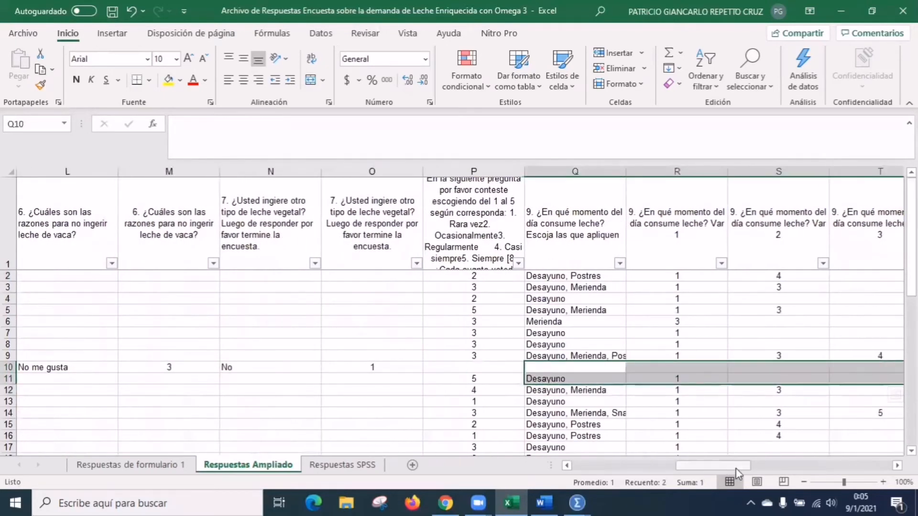
Step: Filter the question 11 answers on Respuestas Ampliado to "Calcio, Energía, Vitaminas, Proteínas" and review their codes
drag(738, 473, 776, 466)
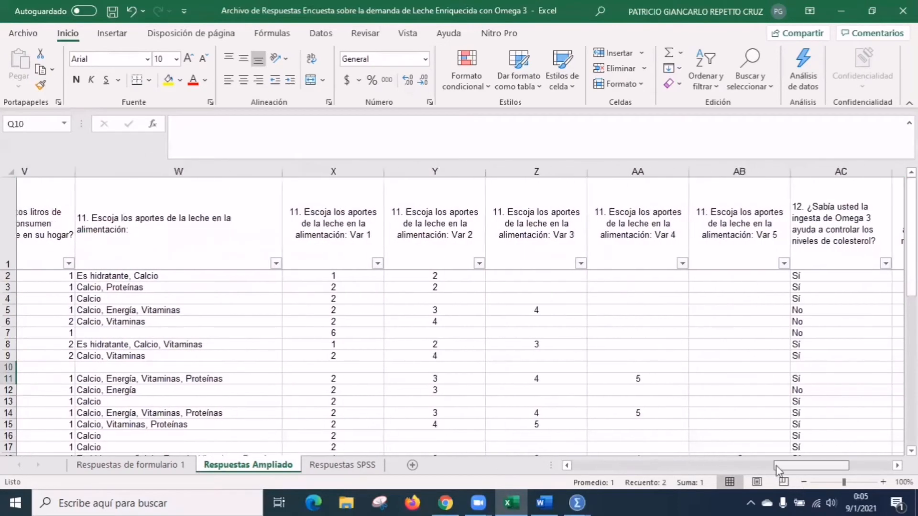
scroll(569, 283, down, 6)
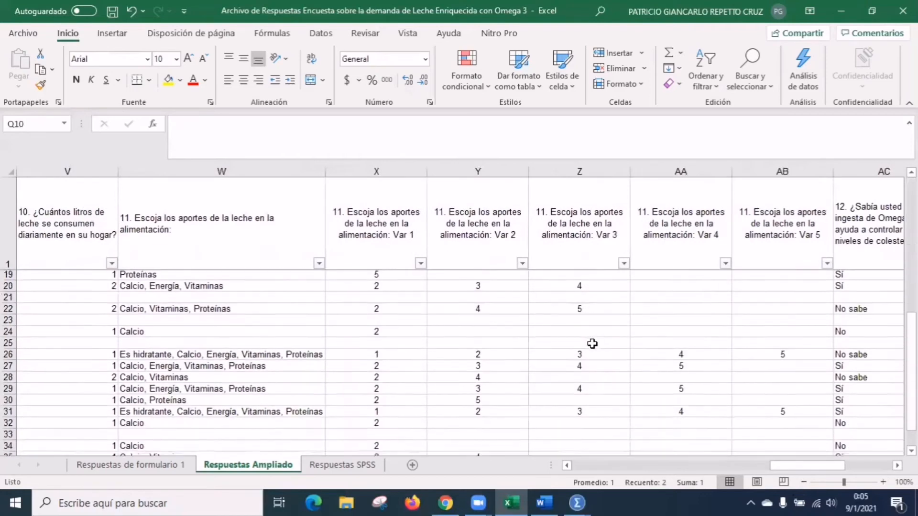
scroll(593, 344, up, 6)
click(318, 264)
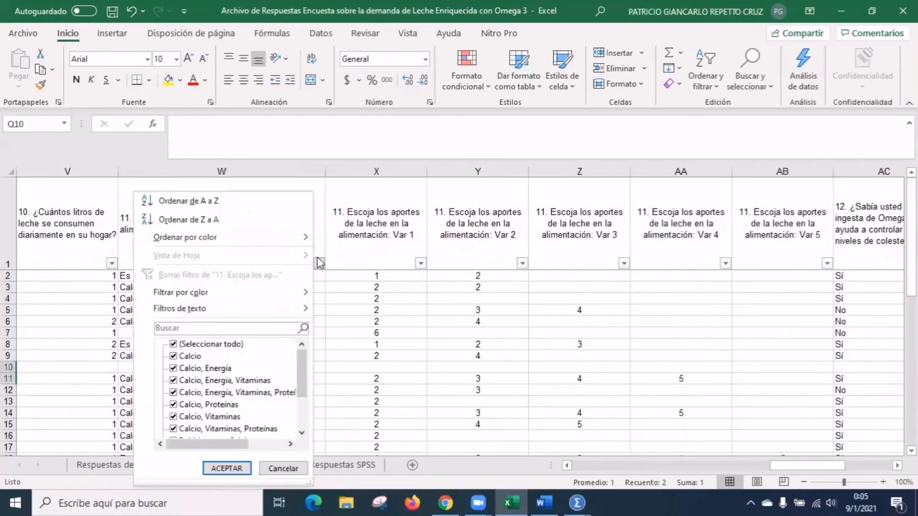
click(174, 345)
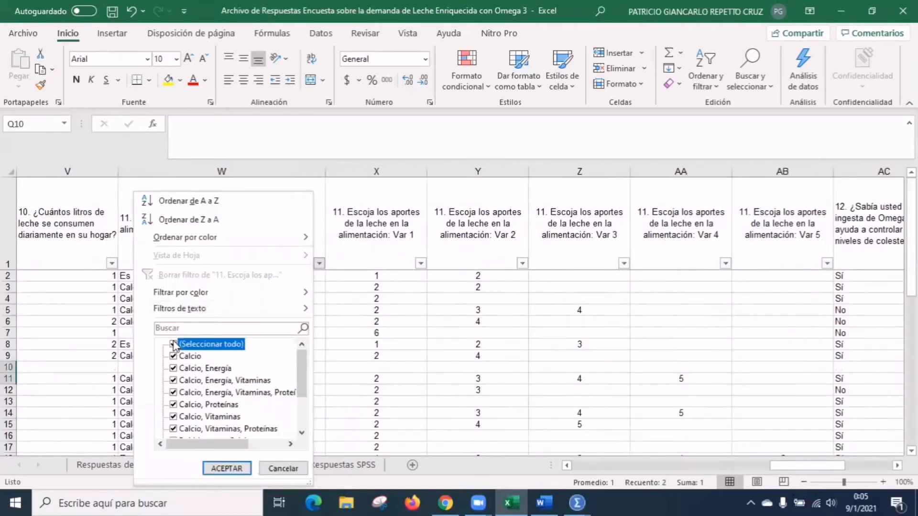
click(174, 392)
drag(217, 443, 190, 460)
mouse_move(301, 378)
mouse_down()
mouse_move(306, 406)
mouse_move(311, 392)
mouse_up()
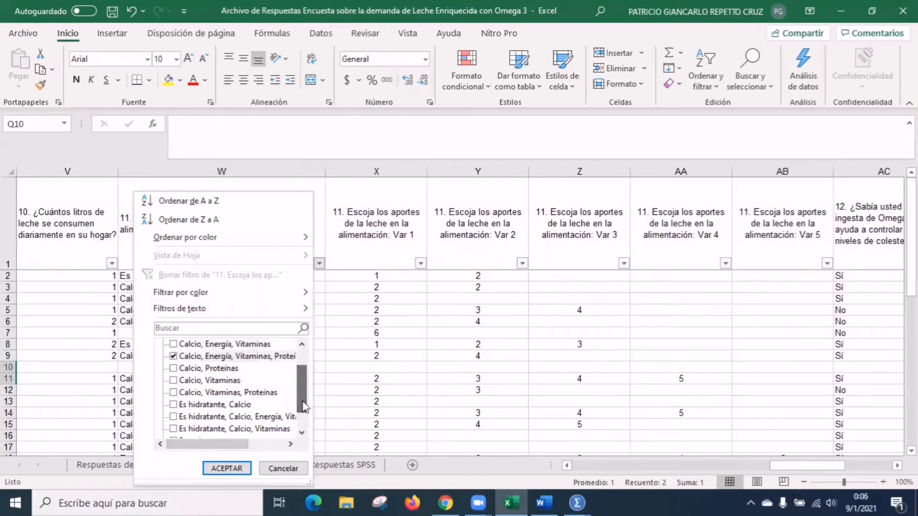
click(227, 468)
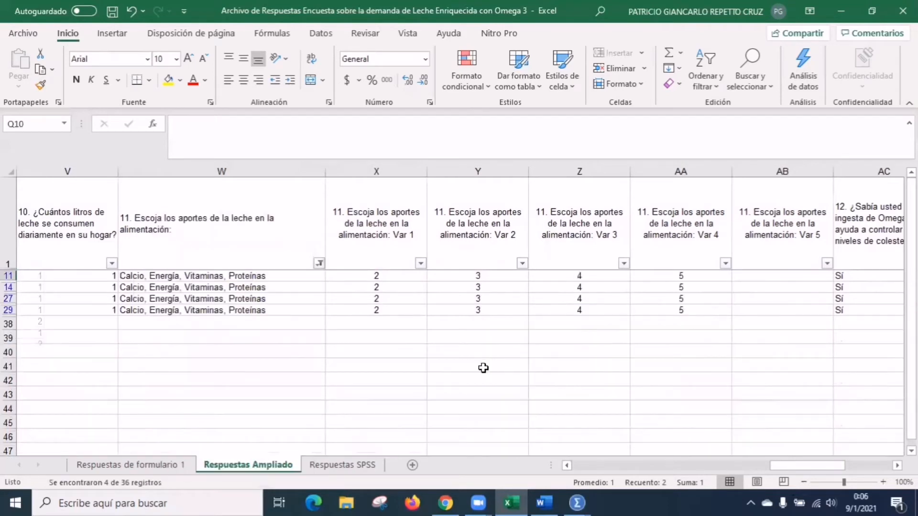
Step: Change the question 11 filter to "Es hidratante, Calcio, Energía, Vitaminas, Proteínas" and review the codes in Var 1 to Var 5
click(320, 263)
click(174, 393)
scroll(176, 394, down, 2)
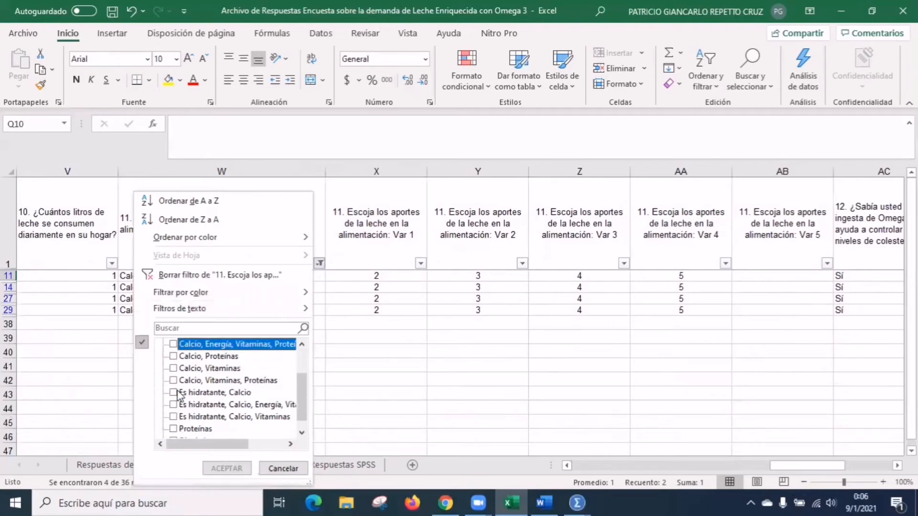
click(173, 404)
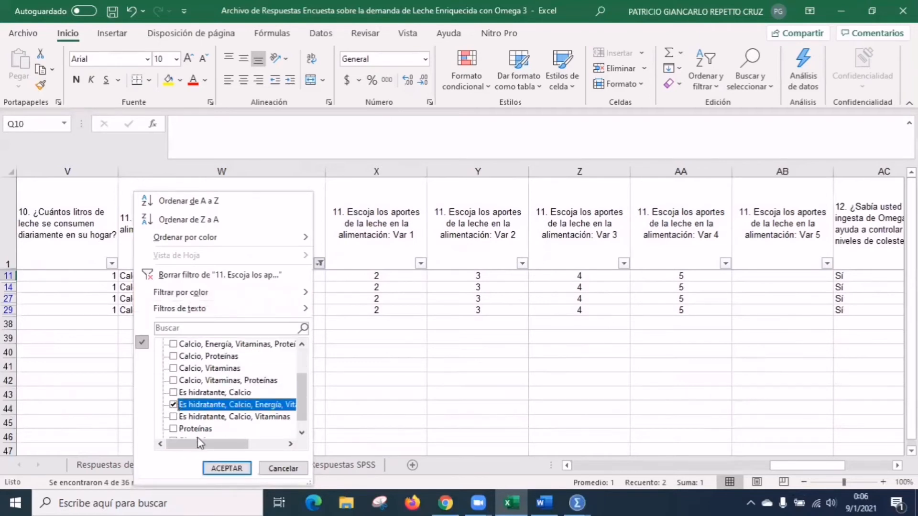
click(225, 468)
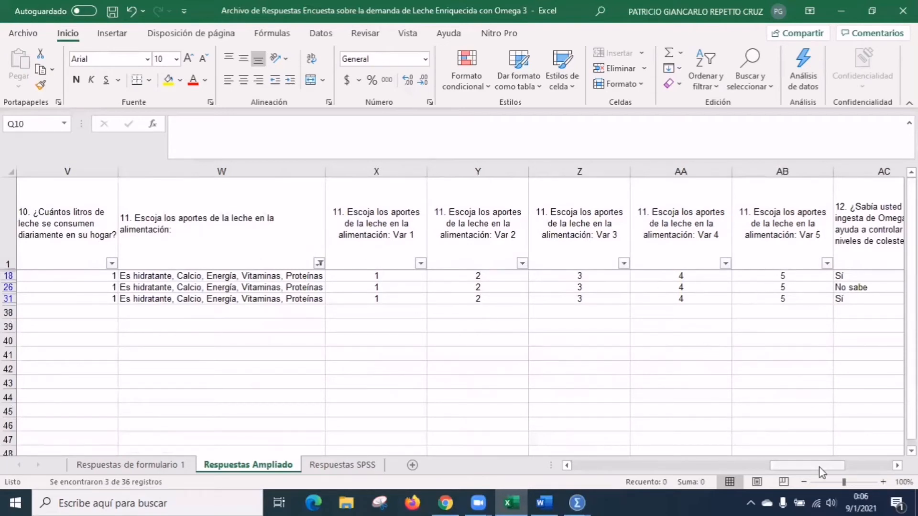
mouse_move(819, 467)
mouse_down()
mouse_move(833, 466)
mouse_move(810, 468)
mouse_up()
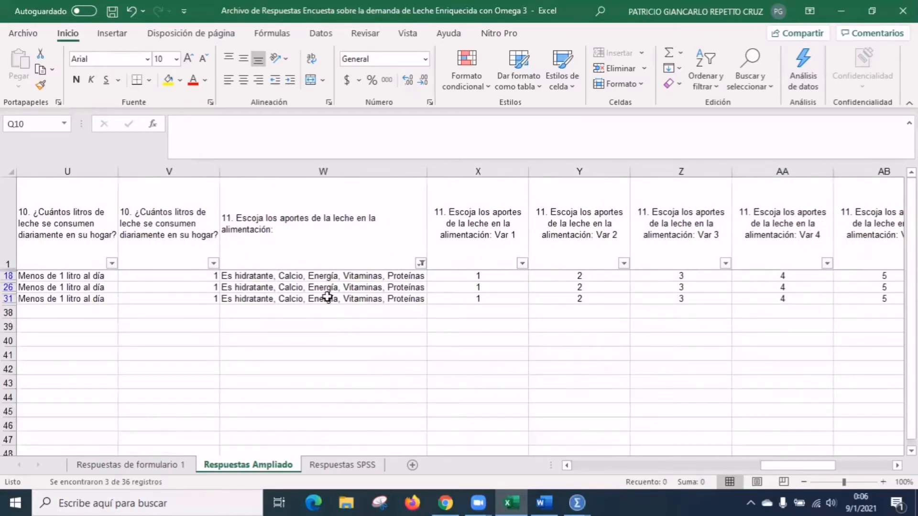
Step: Filter question 11 to the blank answers (Vacías) and examine the code in X7 together with that respondent's earlier answers
click(421, 263)
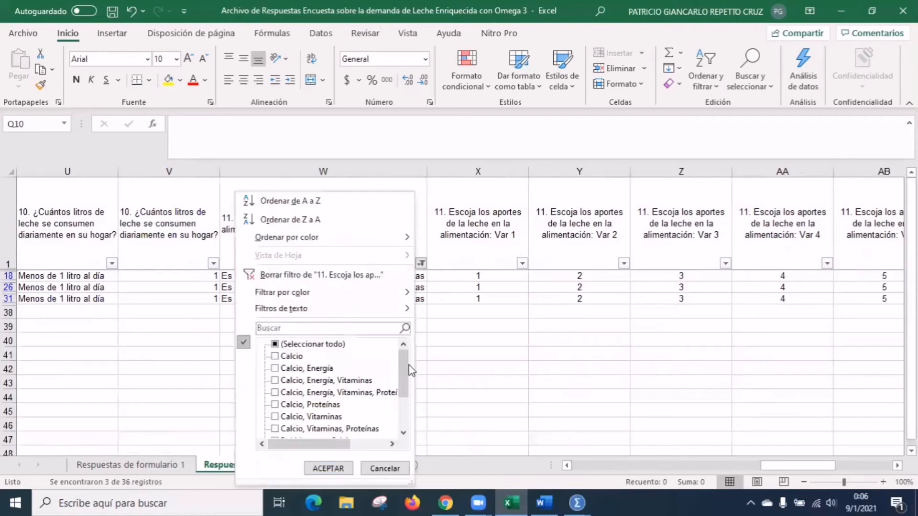
scroll(412, 392, down, 3)
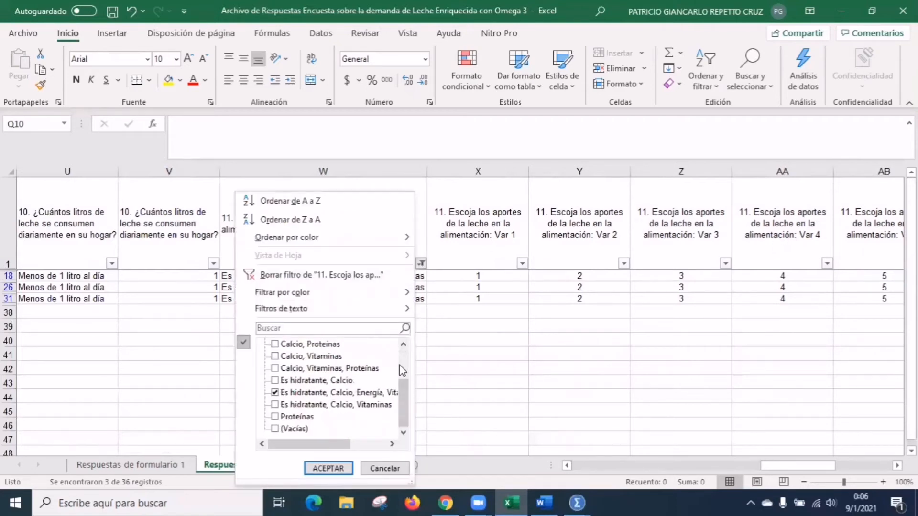
mouse_move(320, 445)
mouse_down()
mouse_move(366, 444)
mouse_move(311, 445)
mouse_up()
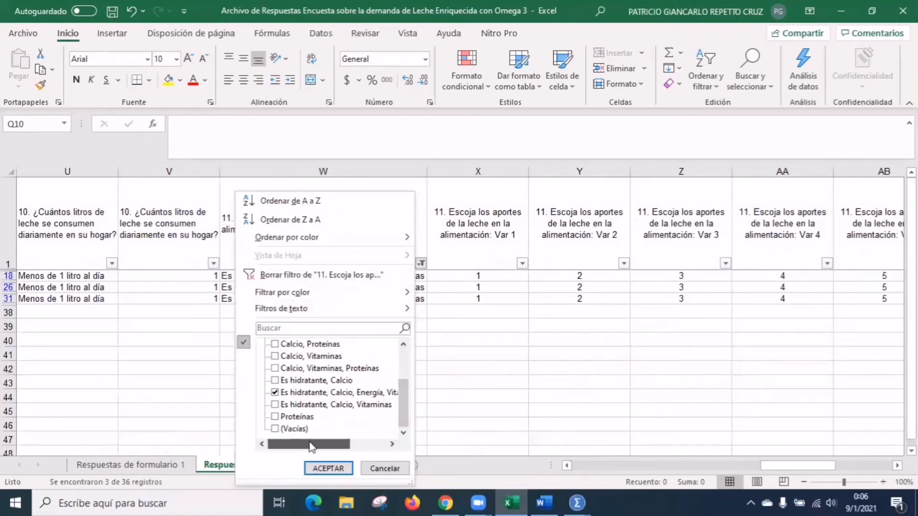
click(274, 393)
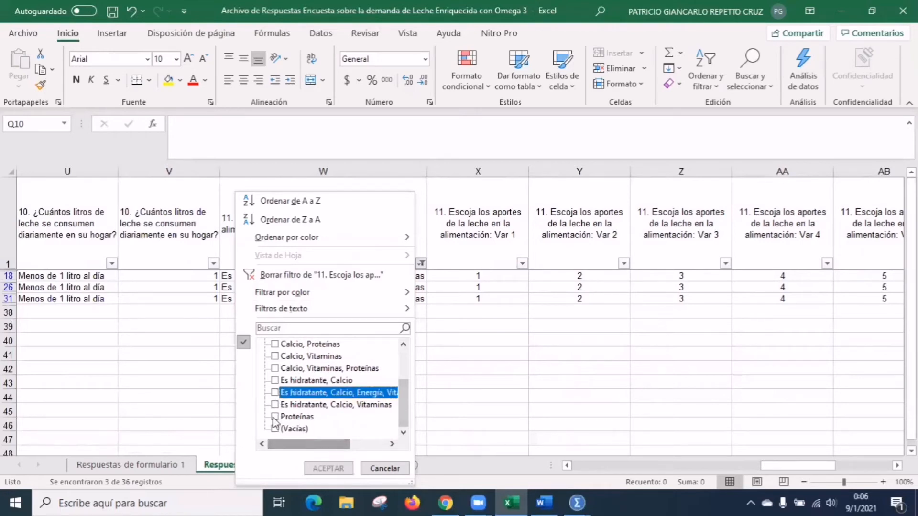
click(275, 429)
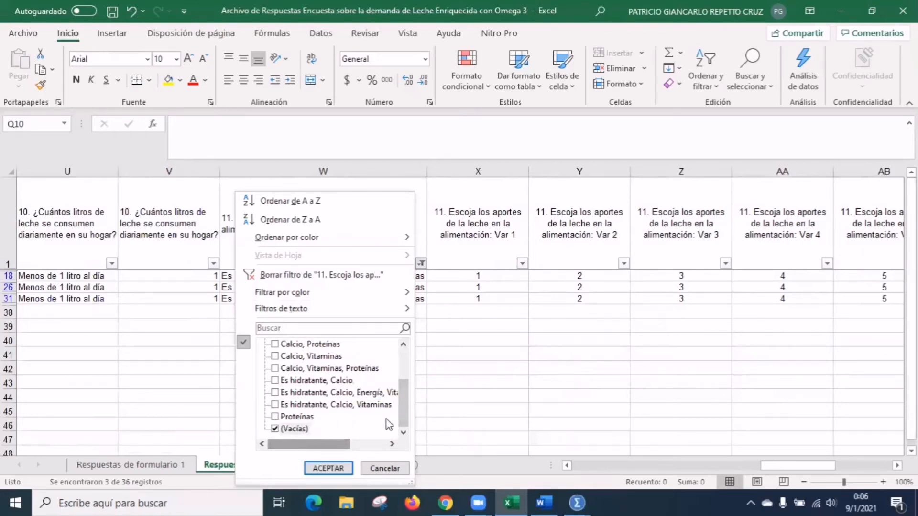
click(328, 468)
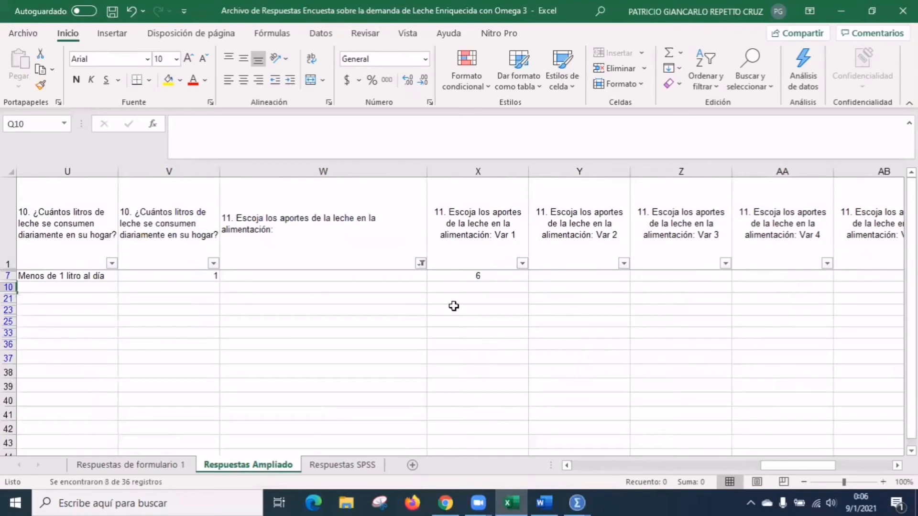
click(484, 277)
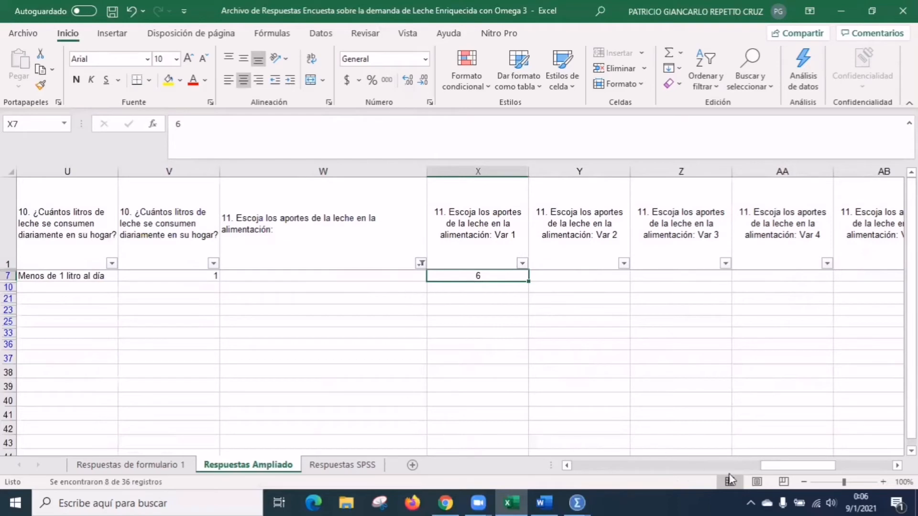
drag(797, 472, 776, 466)
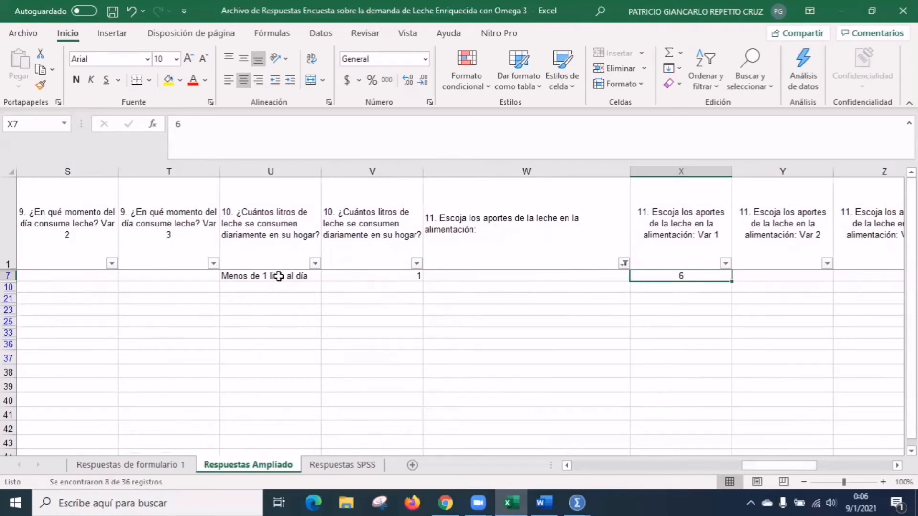
drag(776, 467, 751, 483)
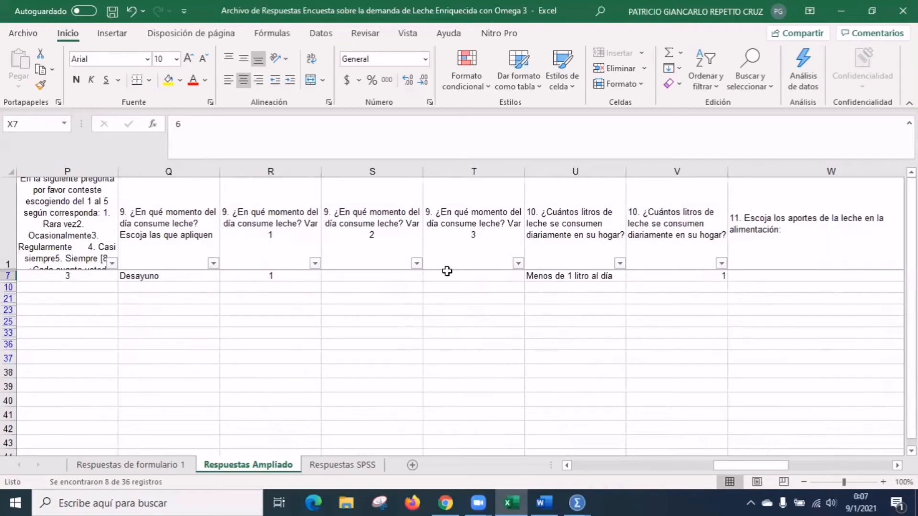
drag(721, 464, 421, 472)
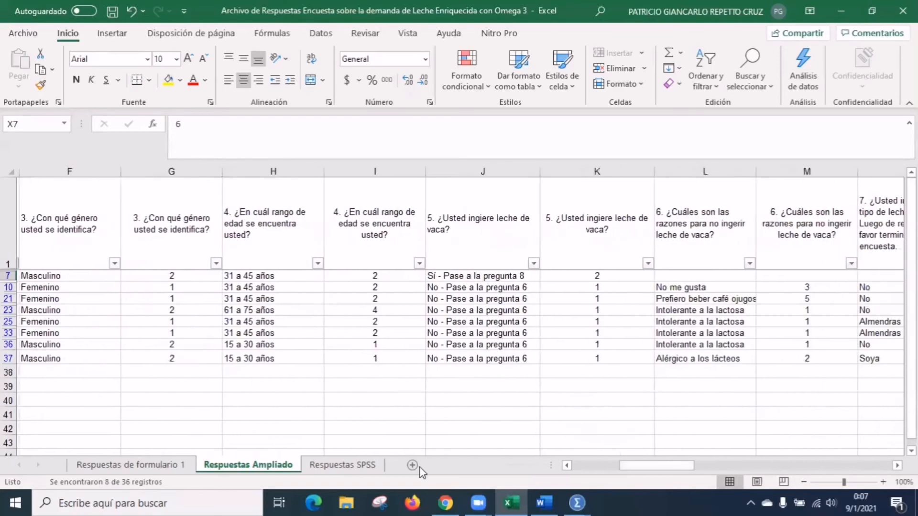
Step: Open the Respuestas SPSS sheet and reduce the height of its header row so more responses fit in view
click(360, 464)
scroll(652, 406, up, 7)
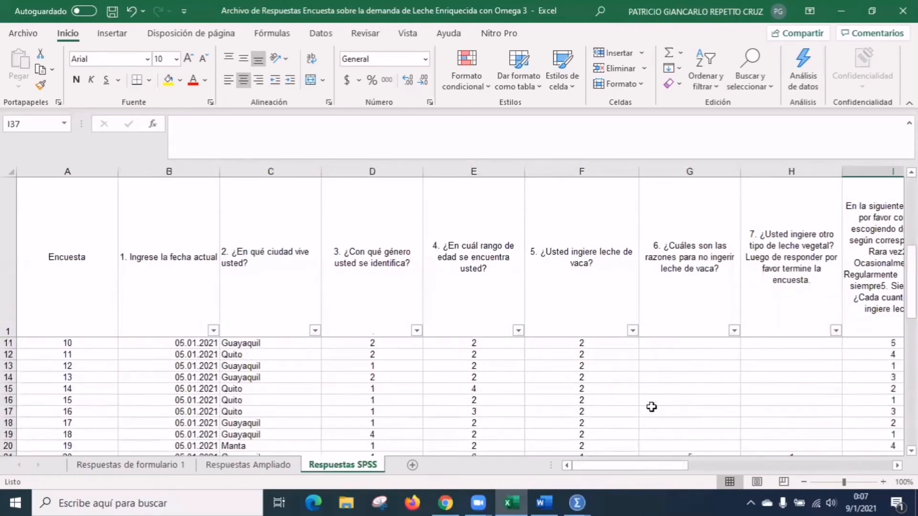
scroll(651, 406, up, 3)
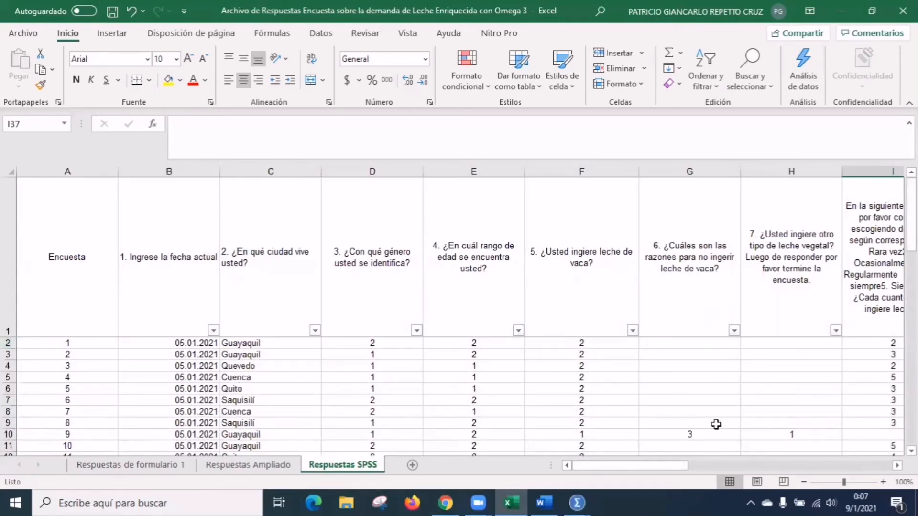
mouse_move(679, 475)
mouse_down()
mouse_move(718, 471)
mouse_move(671, 478)
mouse_up()
drag(9, 336, 8, 222)
scroll(224, 321, down, 6)
scroll(224, 321, up, 6)
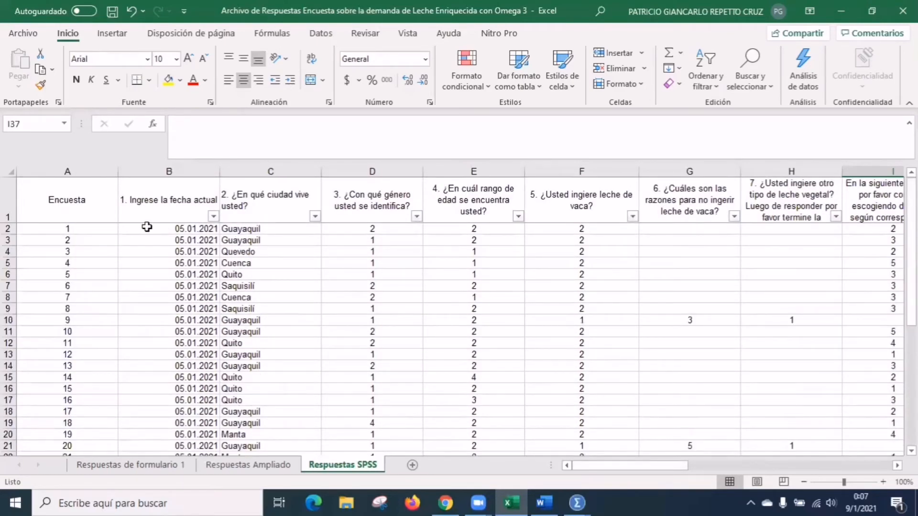
Step: Copy the coded survey data in B2:V37 of Respuestas SPSS, leaving out the header row and the Encuesta column
drag(147, 227, 754, 454)
drag(796, 451, 792, 419)
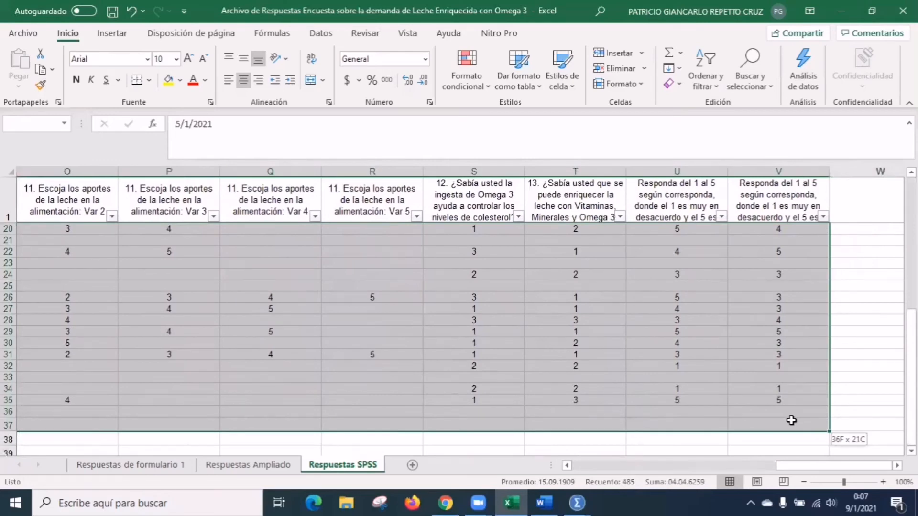
drag(792, 420, 793, 423)
drag(813, 466, 508, 466)
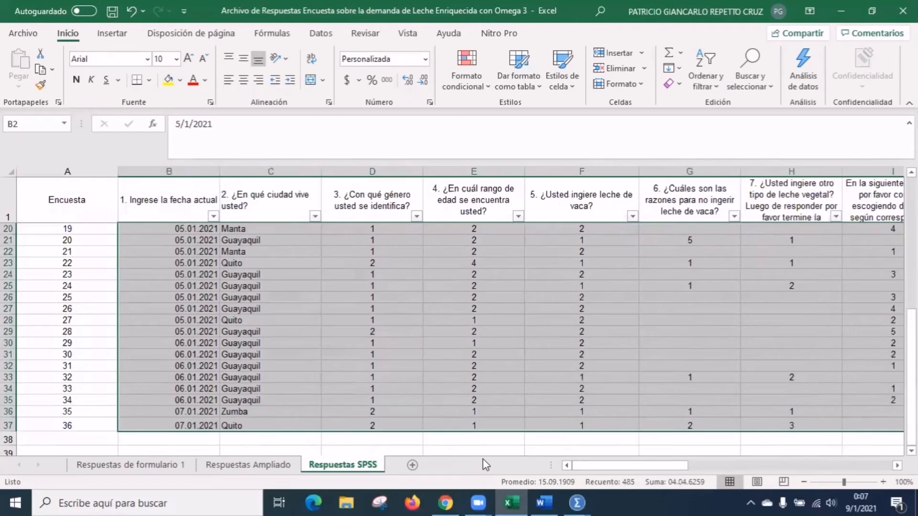
key(ctrl+c)
Step: Switch to the untitled dataset in SPSS Statistics and paste the copied data starting at case 1 of preg1
mouse_move(577, 502)
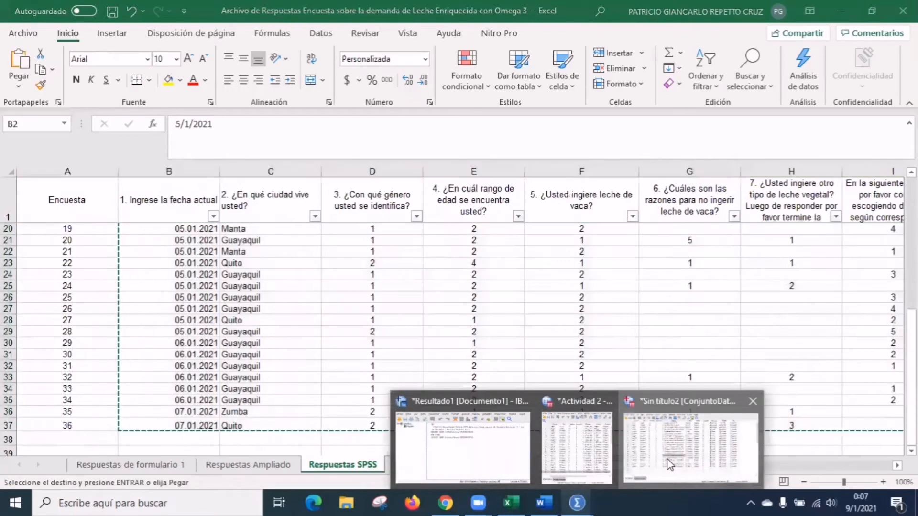
click(669, 463)
click(10, 459)
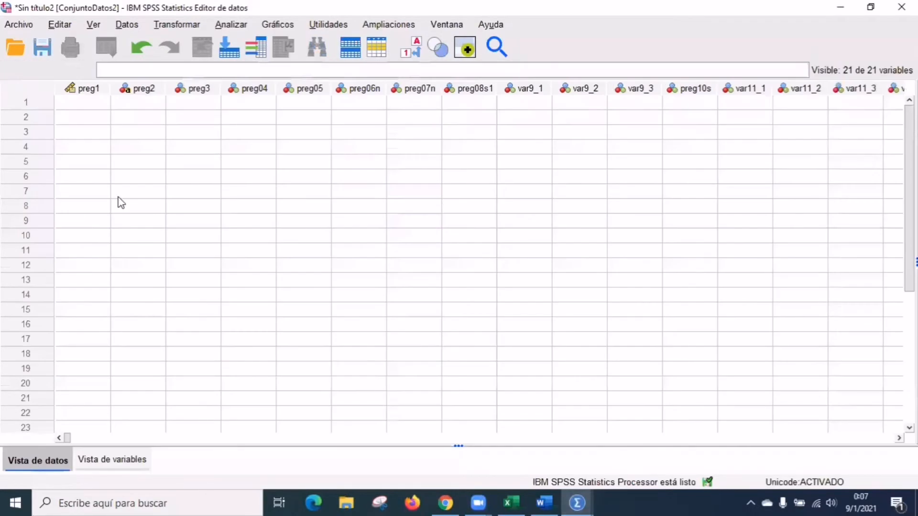
click(81, 106)
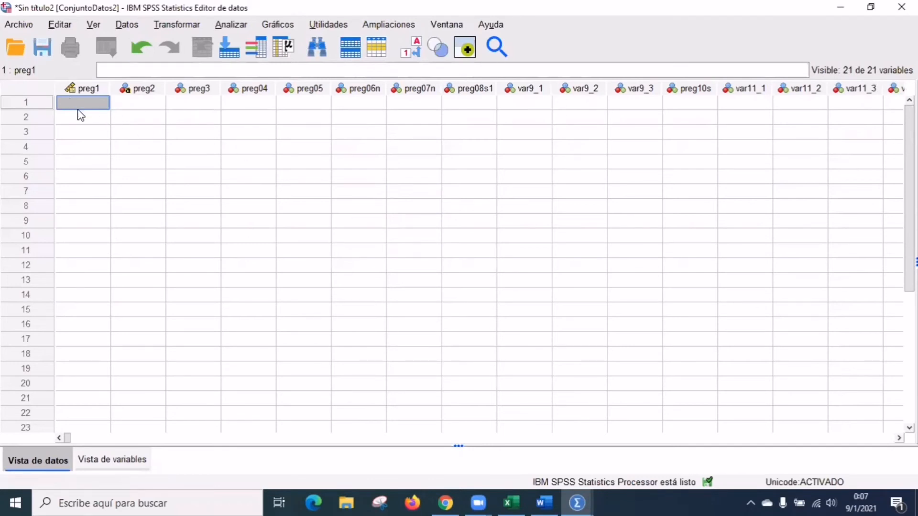
right_click(64, 97)
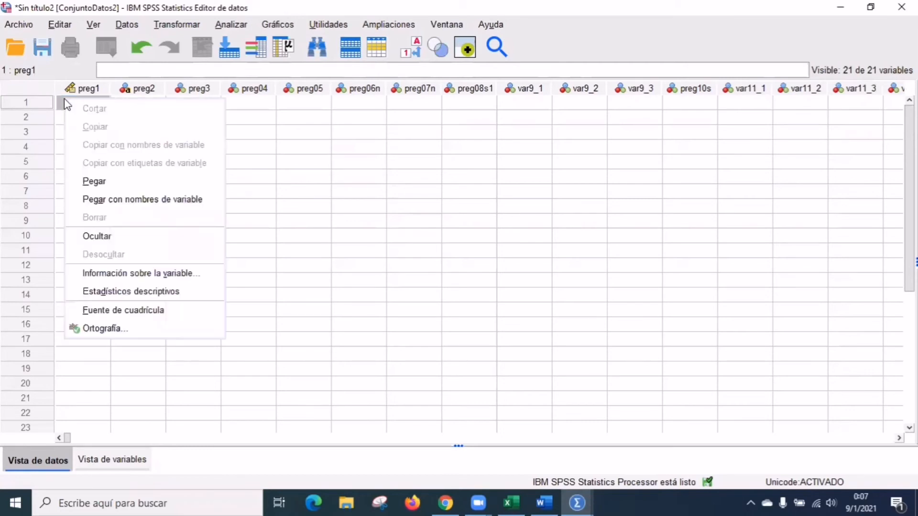
click(109, 182)
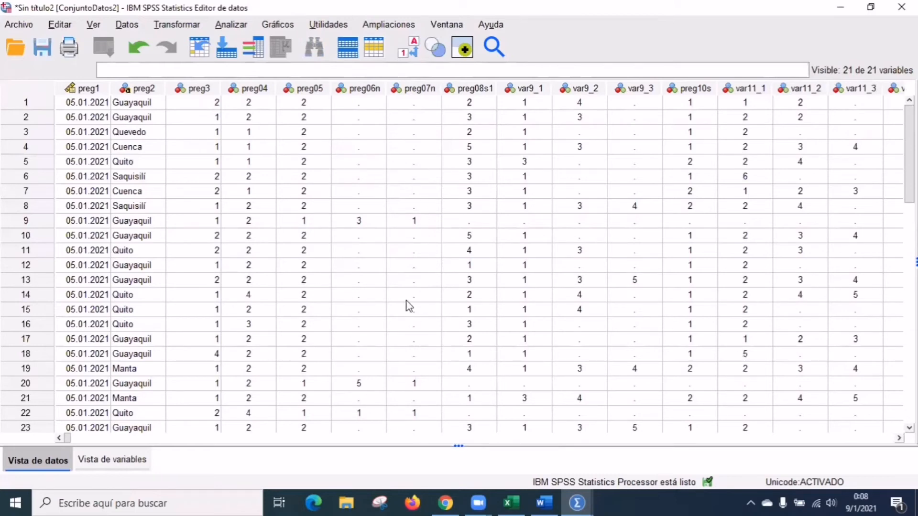
Step: Review the pasted cases, show value labels in place of the codes to check preg3, and return to the numeric codes
scroll(409, 306, down, 7)
scroll(383, 307, up, 1)
scroll(387, 308, up, 6)
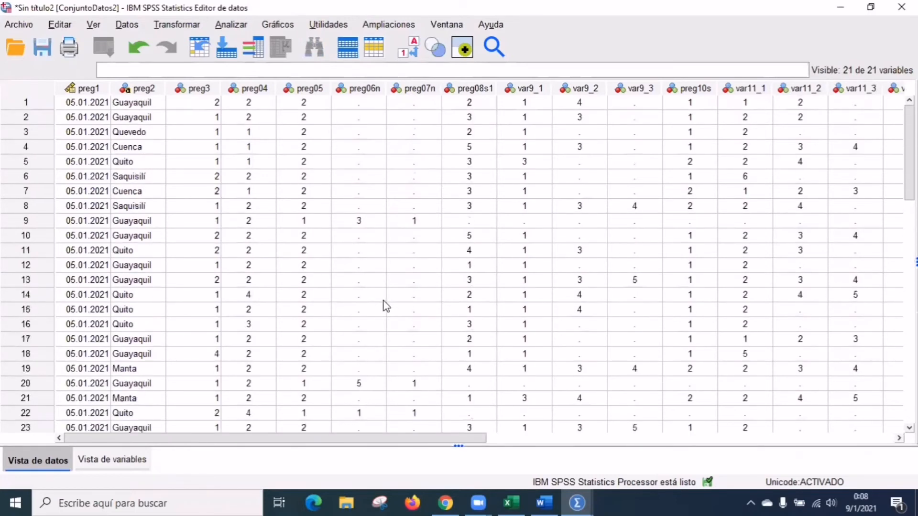
click(408, 50)
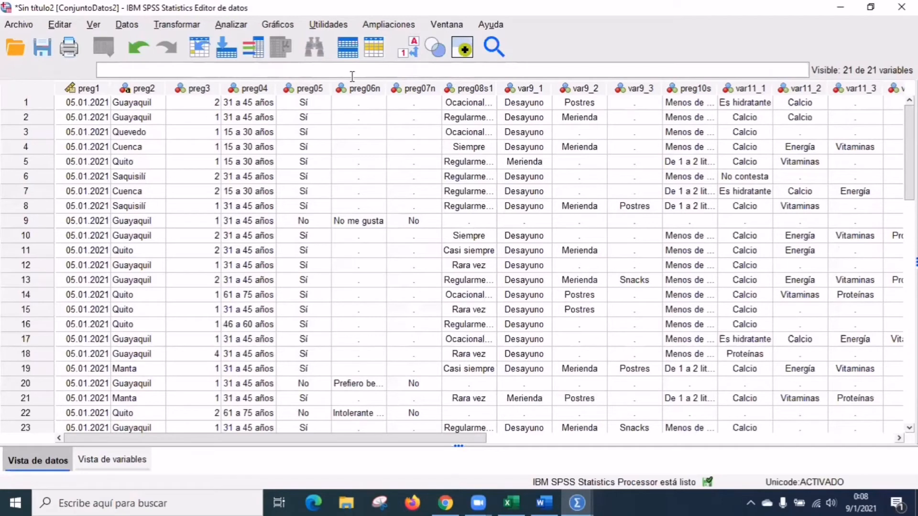
click(207, 105)
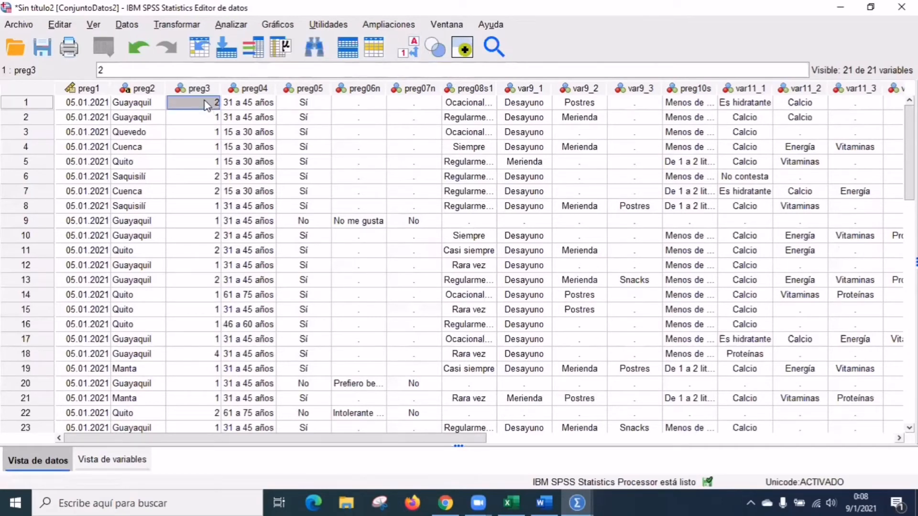
click(411, 52)
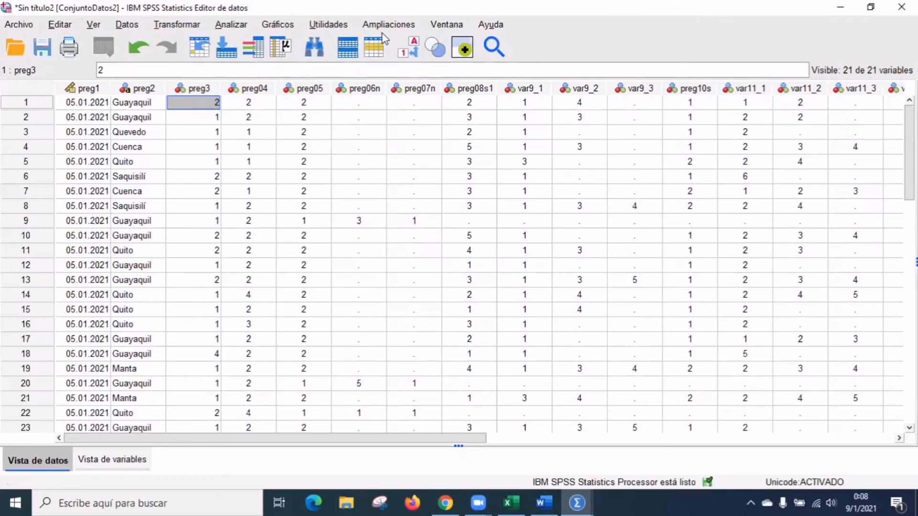
Step: Open the value labels of preg3 in the variable definitions and add the label Femenino for value 1
click(121, 460)
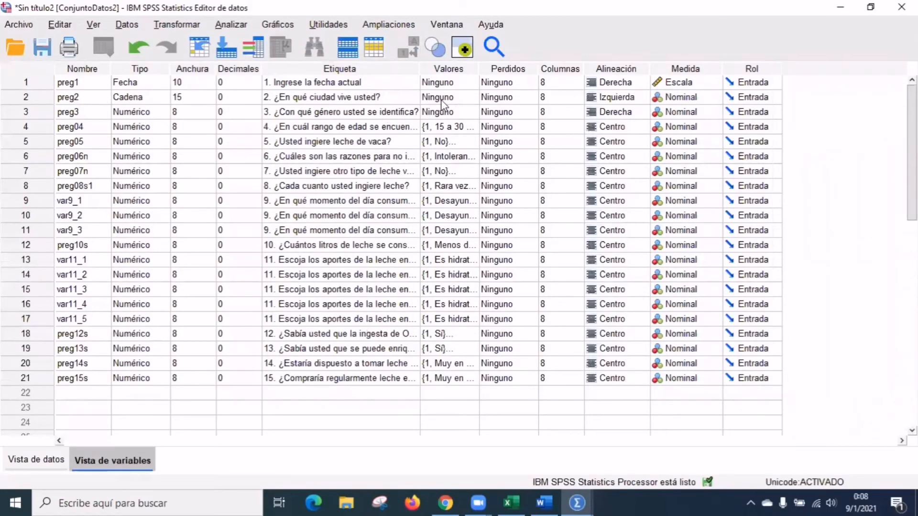
click(453, 114)
click(471, 112)
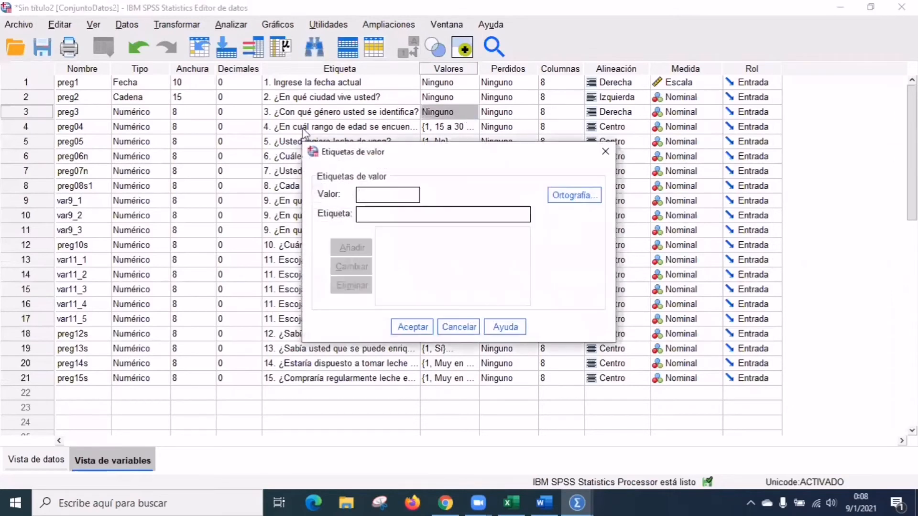
text(1)
click(390, 214)
text(Femenino)
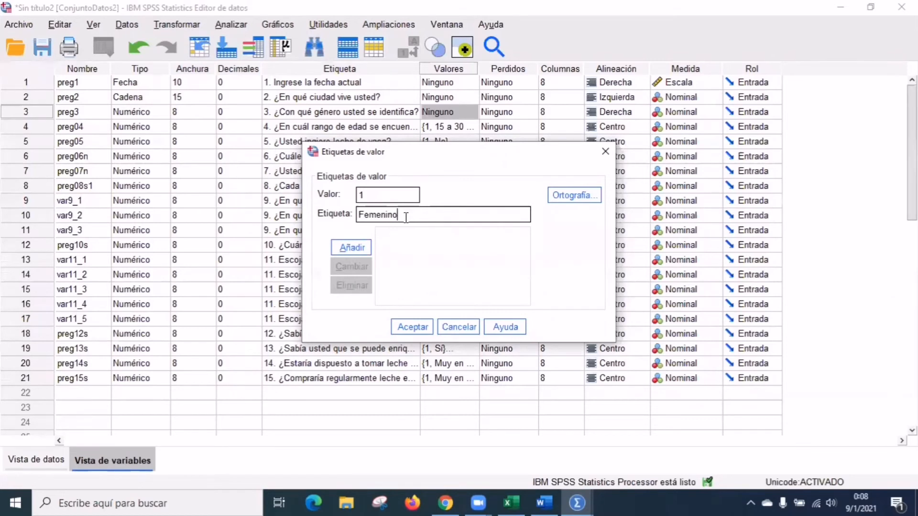
click(359, 250)
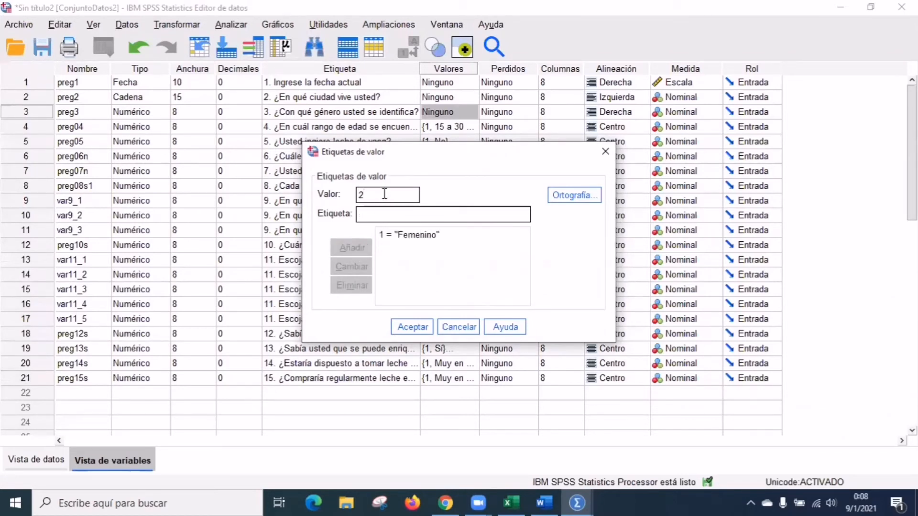
Step: Add the preg3 value labels 2 = Masculino, 3 = Otro and 4 = No contesta, and accept them
key(Tab)
text(Mas)
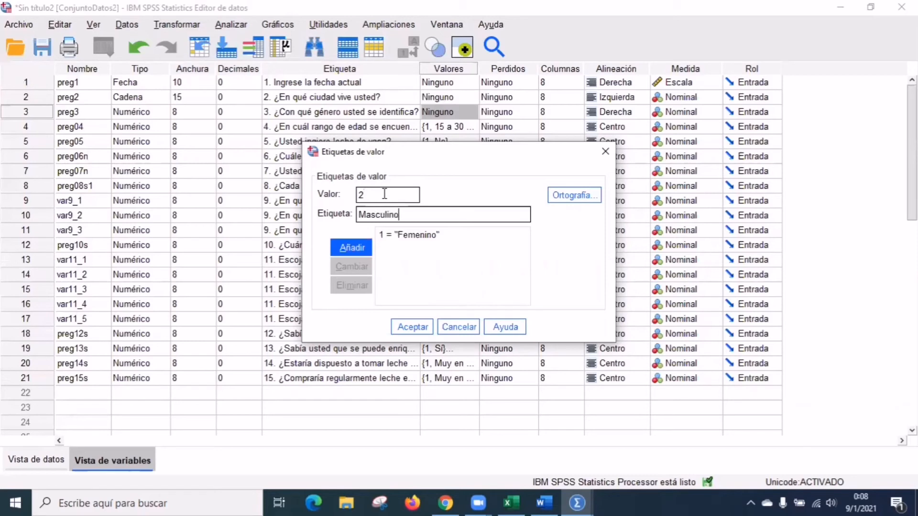
click(359, 249)
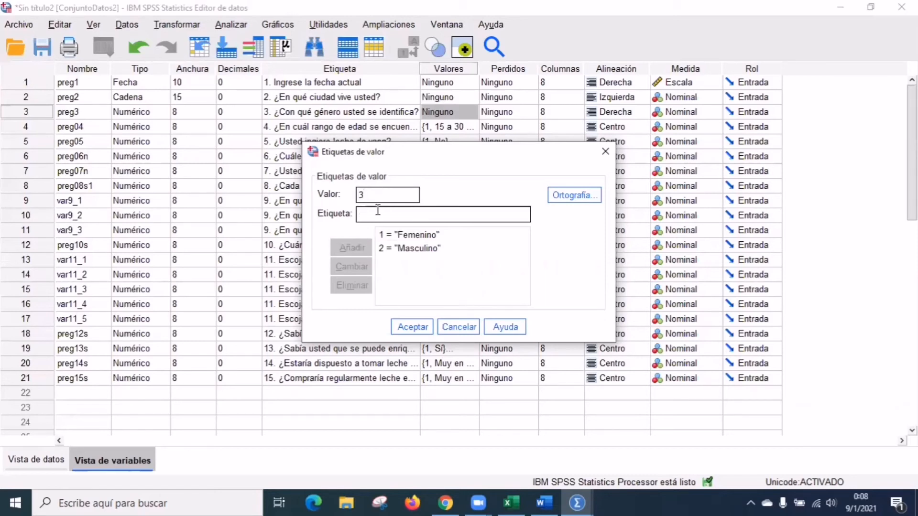
text(Otro)
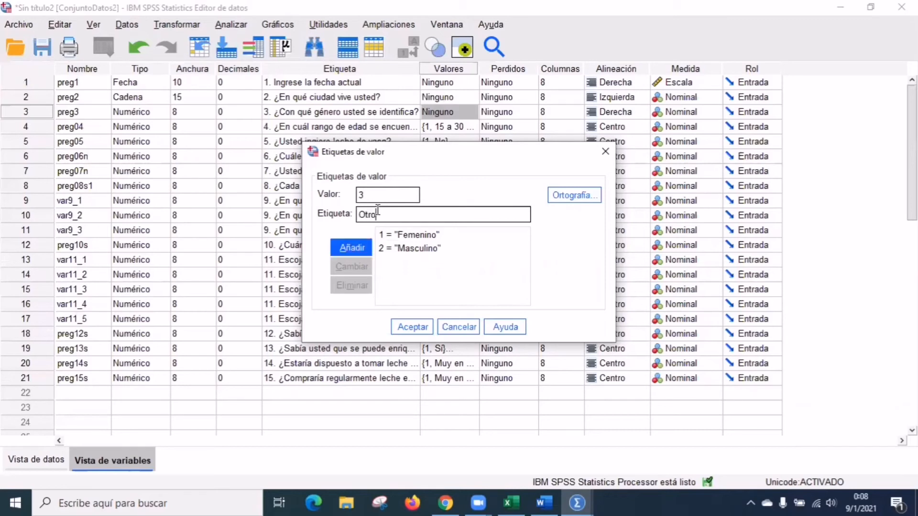
click(349, 245)
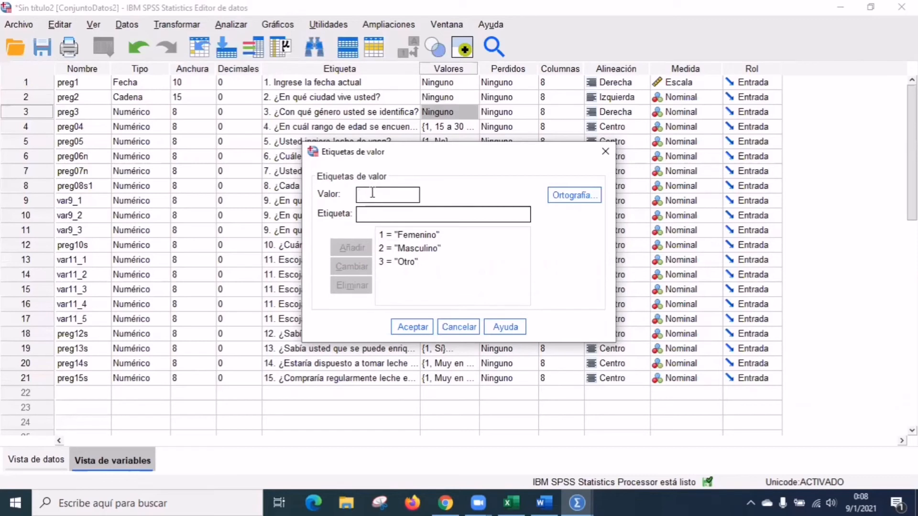
text(No contesta)
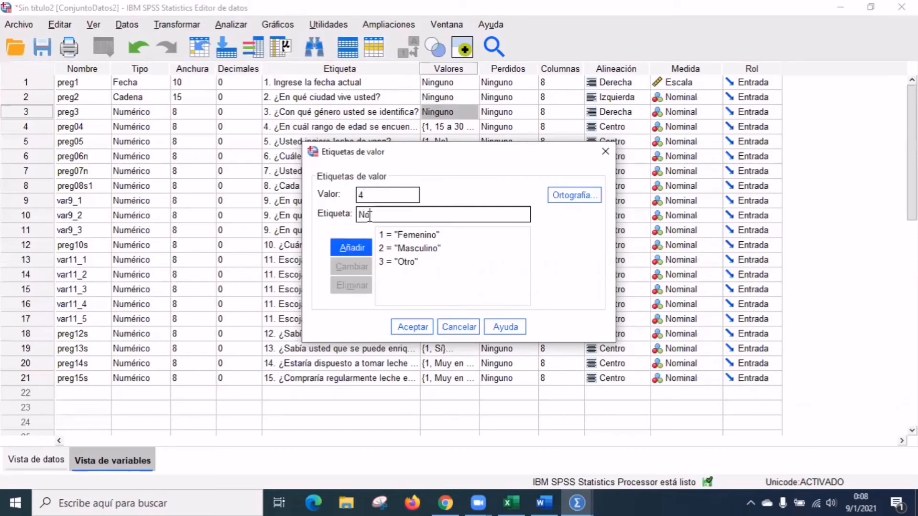
click(341, 248)
click(411, 326)
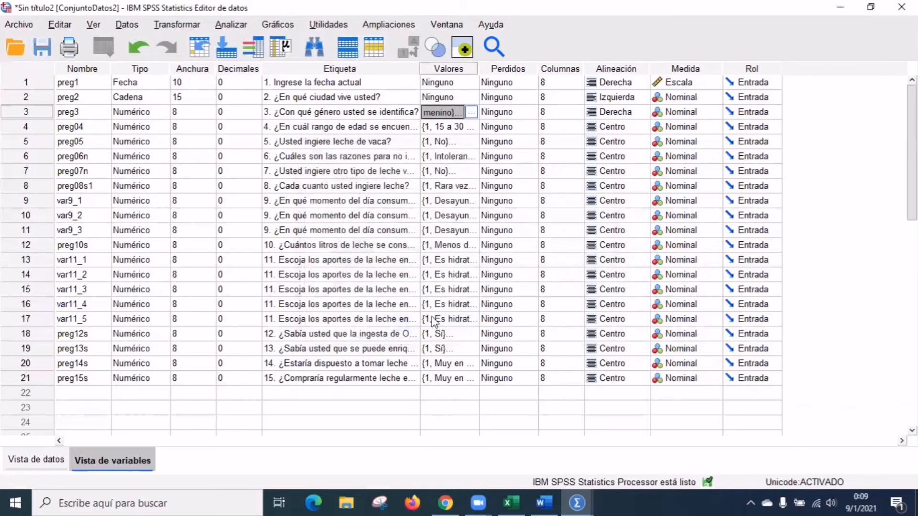
Step: Return to the case data, show value labels in place of the codes, and review the labelled responses across the dataset
click(57, 462)
click(406, 49)
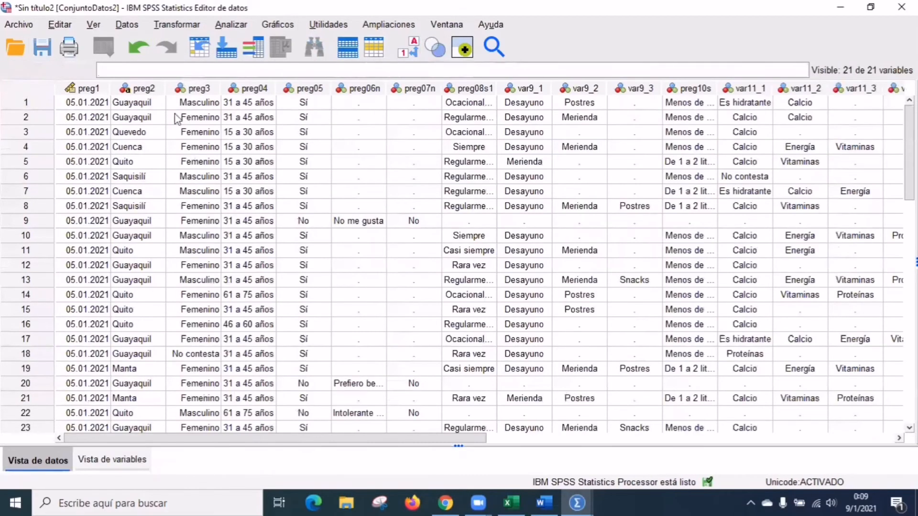
scroll(203, 355, down, 3)
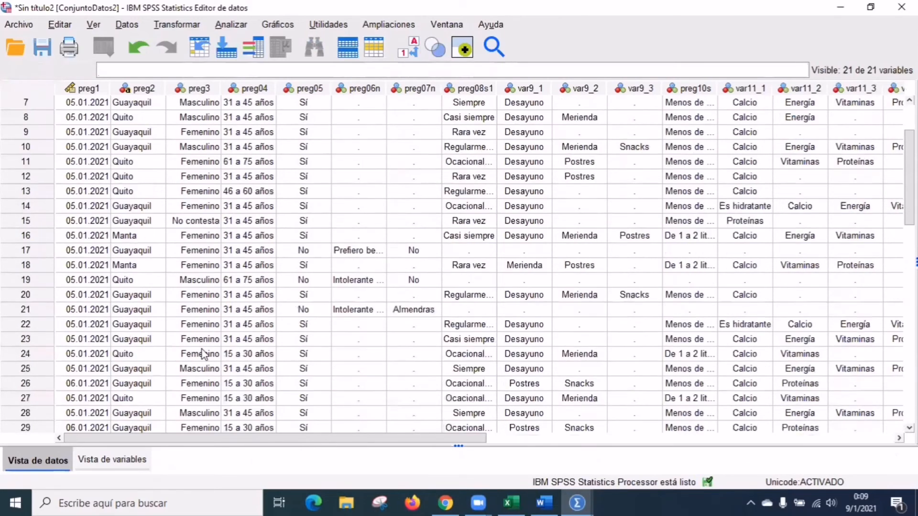
scroll(502, 330, up, 2)
scroll(502, 330, down, 3)
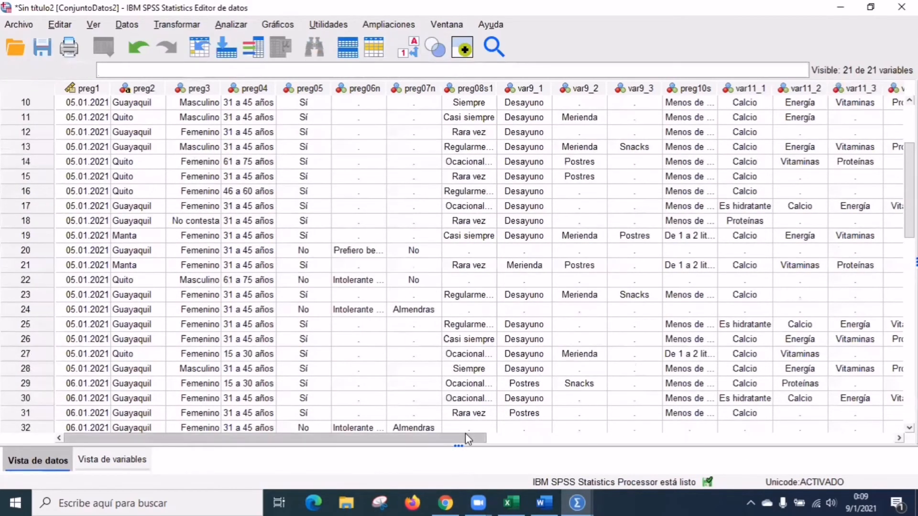
drag(466, 434, 451, 416)
scroll(529, 286, up, 3)
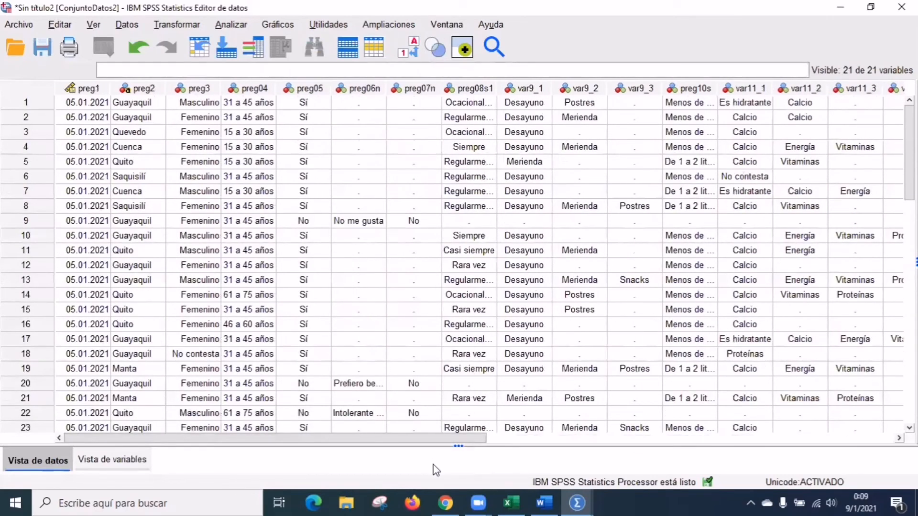
drag(451, 438, 430, 440)
scroll(594, 144, down, 8)
scroll(565, 152, up, 8)
Step: Run a descriptive Frequencies analysis with frequency tables for questions 1 to 8, from the current date through how often milk is consumed
click(234, 27)
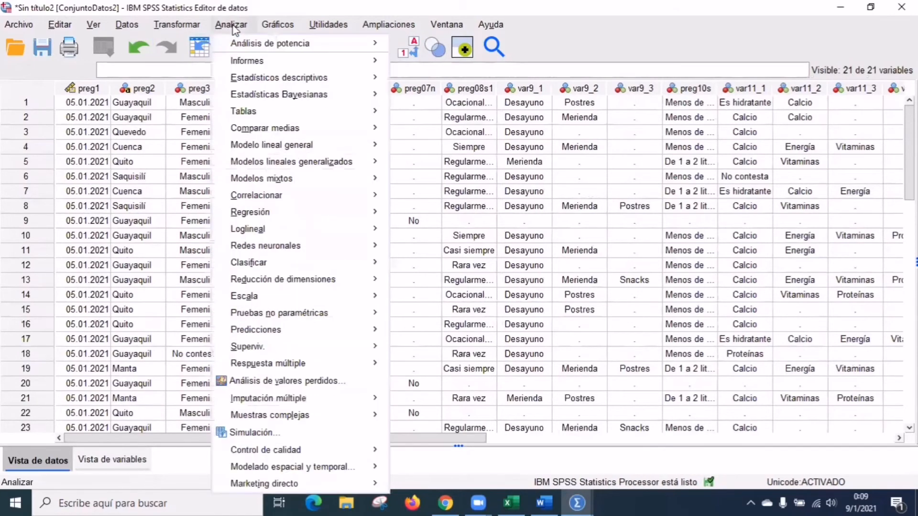
mouse_move(277, 81)
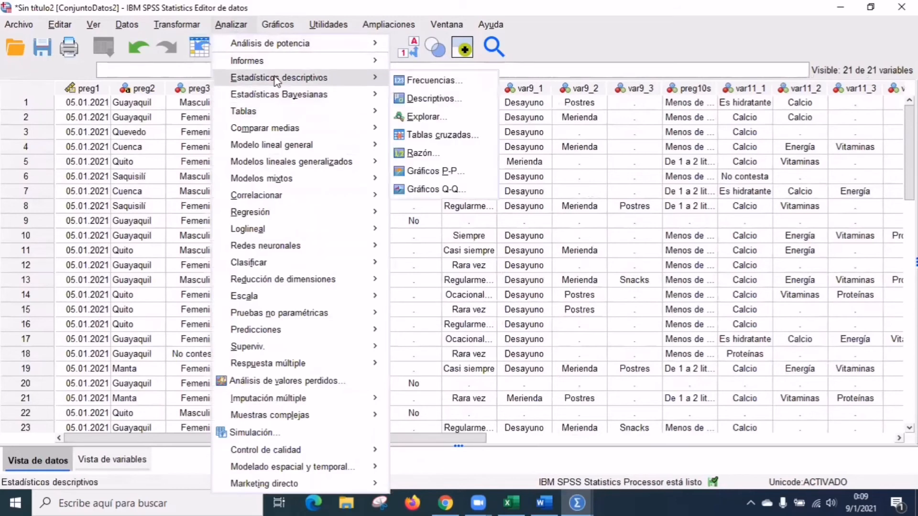
click(445, 80)
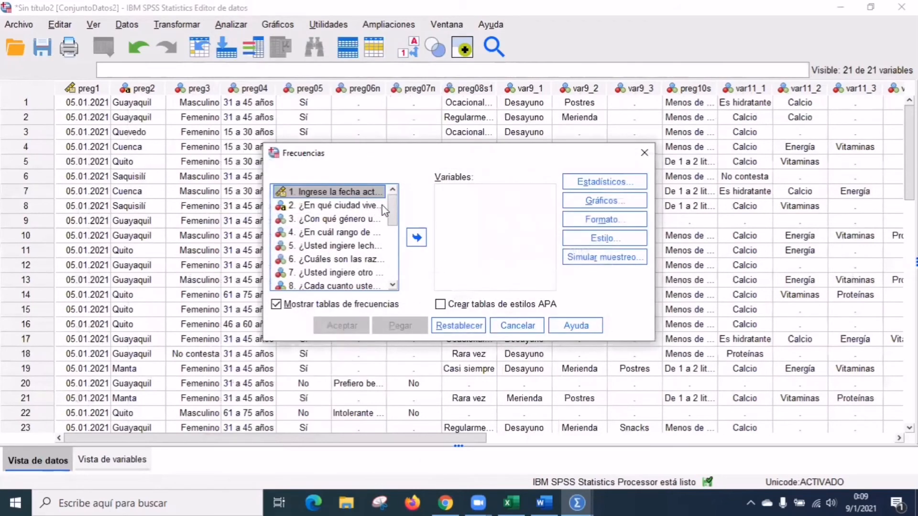
drag(388, 206, 389, 212)
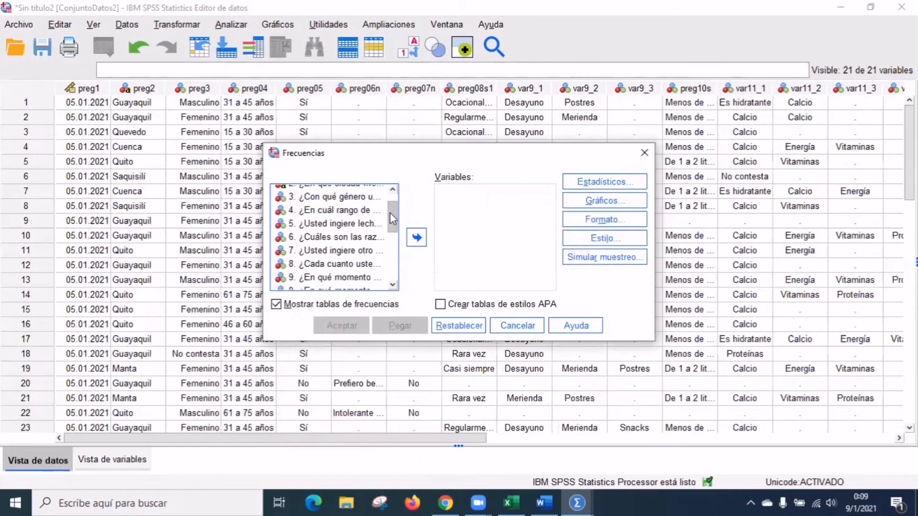
shift+click(350, 278)
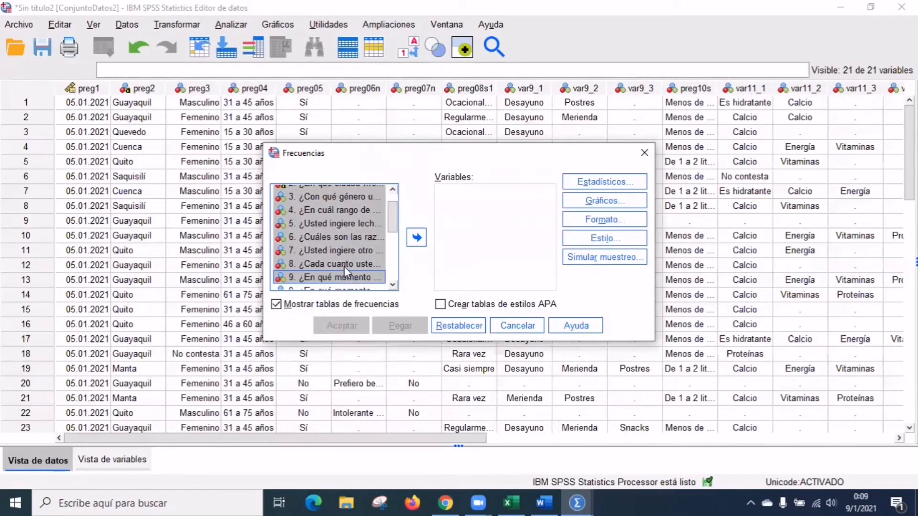
click(344, 265)
drag(389, 216, 389, 208)
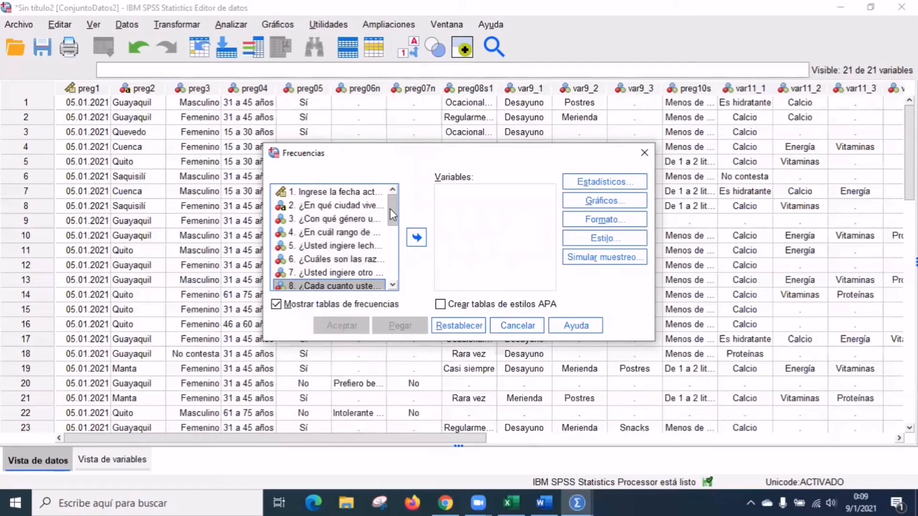
click(352, 192)
shift+click(340, 285)
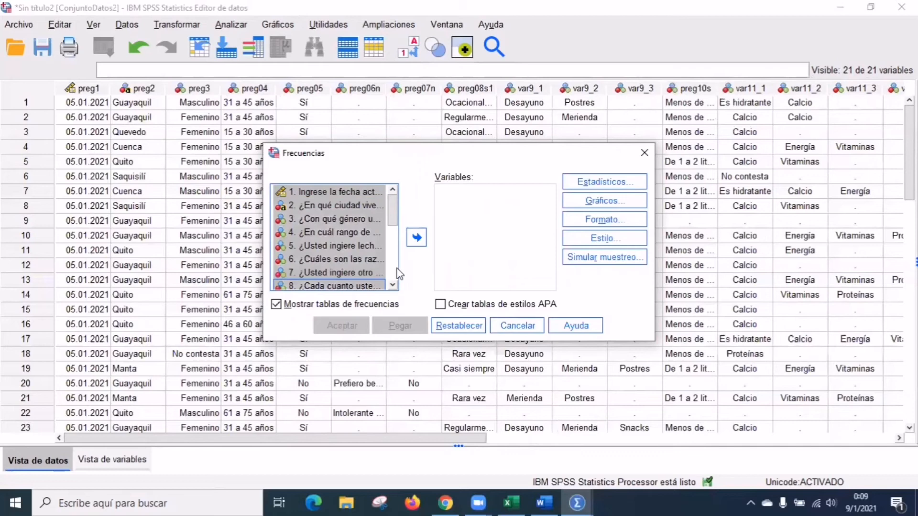
click(416, 238)
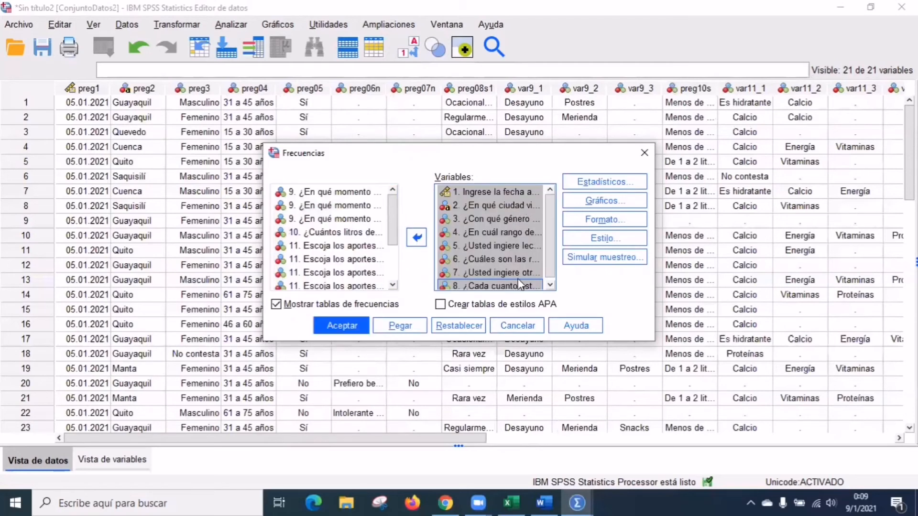
click(341, 326)
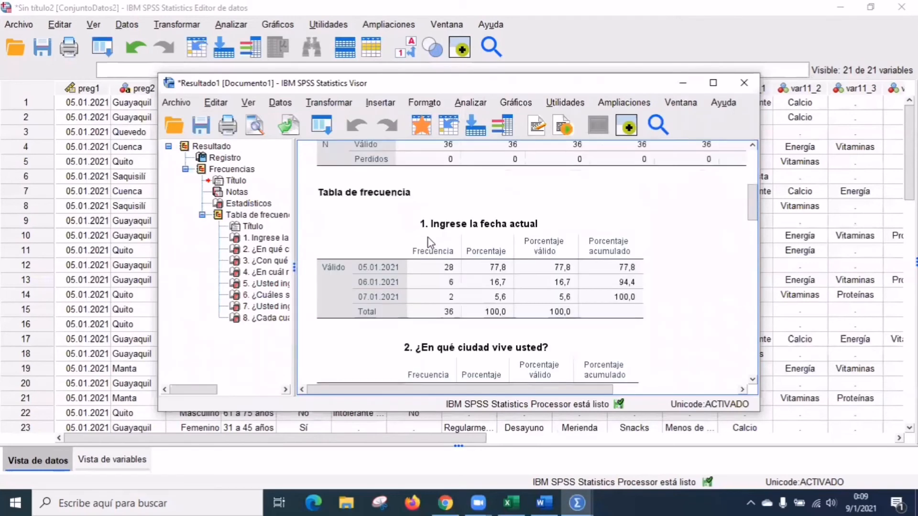
Step: Examine the frequency tables for questions 1 to 8 in the results, including valid percentages and missing cases
click(473, 238)
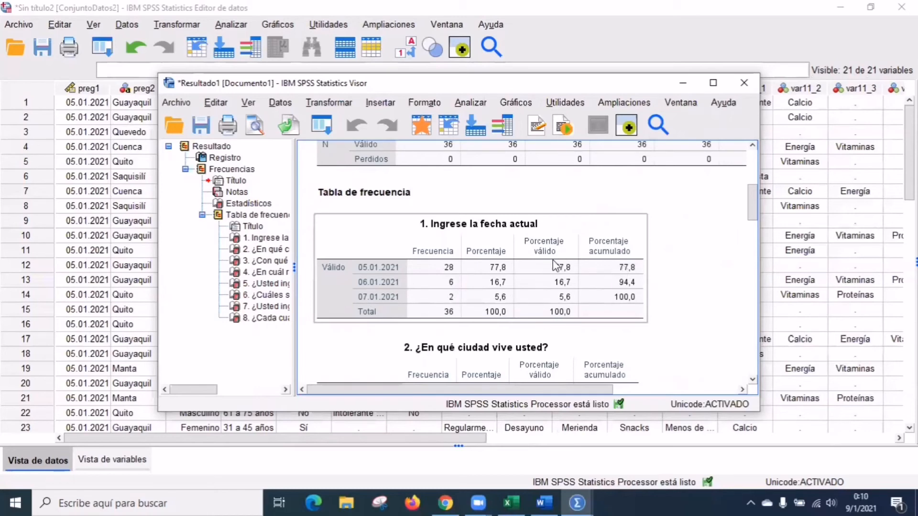
scroll(536, 283, down, 5)
scroll(430, 251, down, 3)
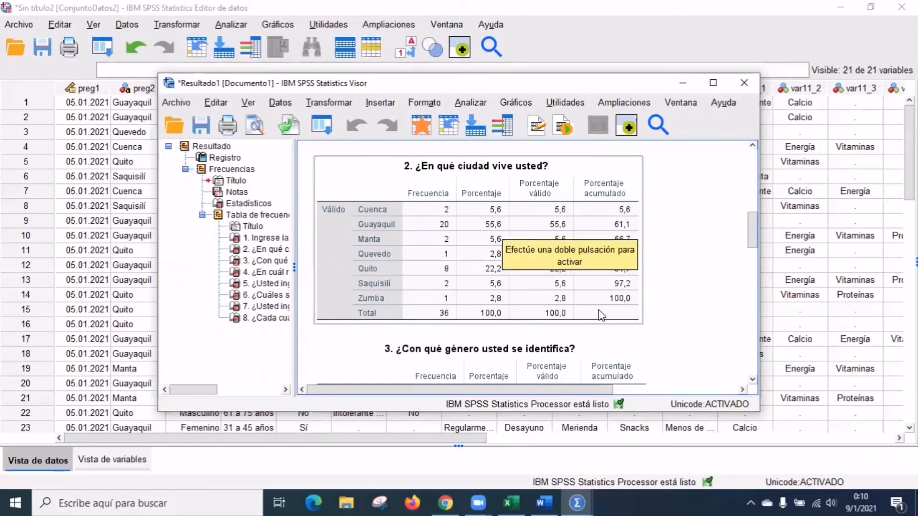
scroll(458, 319, down, 5)
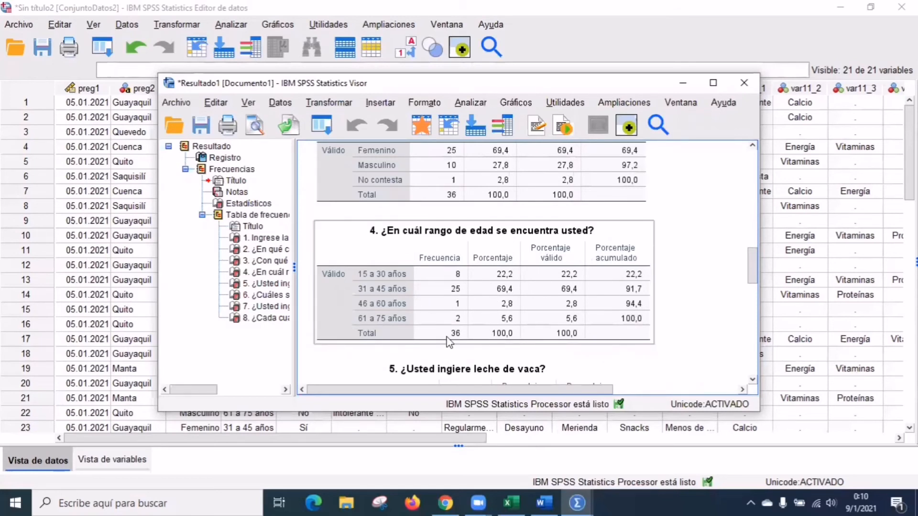
scroll(674, 303, down, 4)
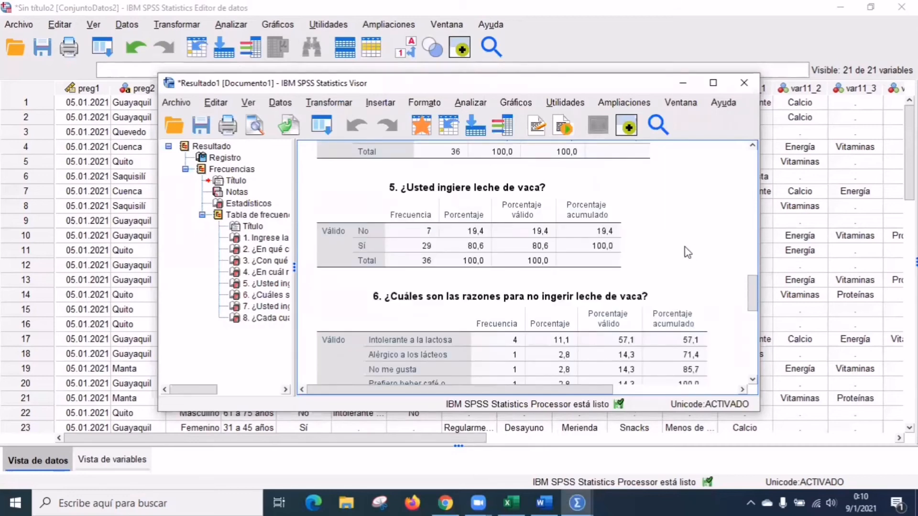
scroll(687, 252, down, 1)
scroll(660, 256, down, 2)
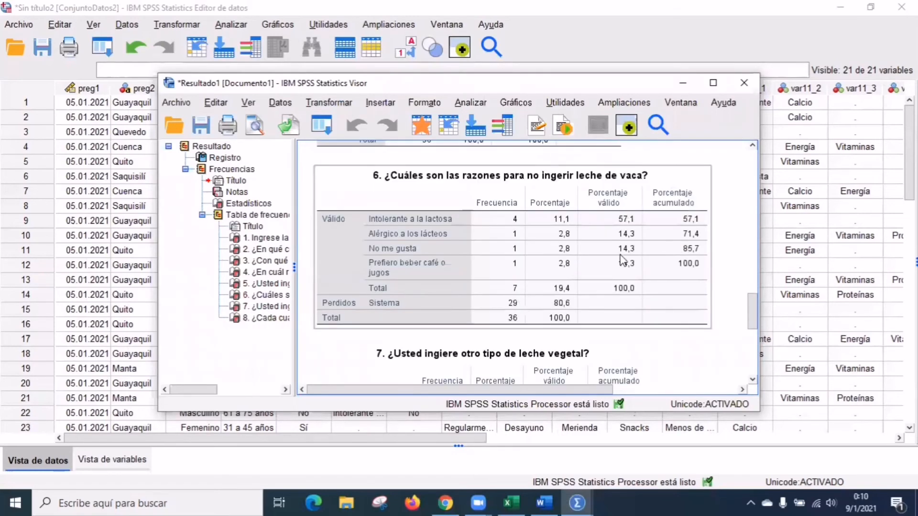
scroll(511, 238, up, 1)
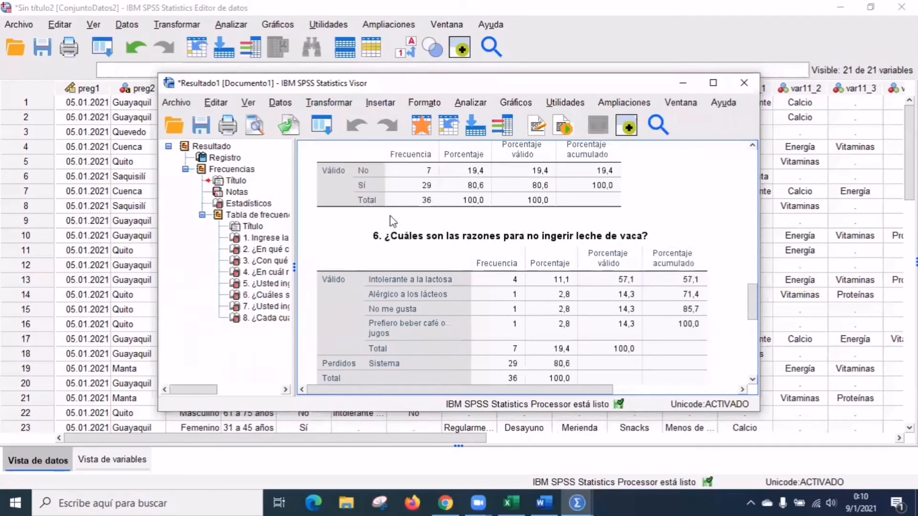
scroll(586, 314, down, 2)
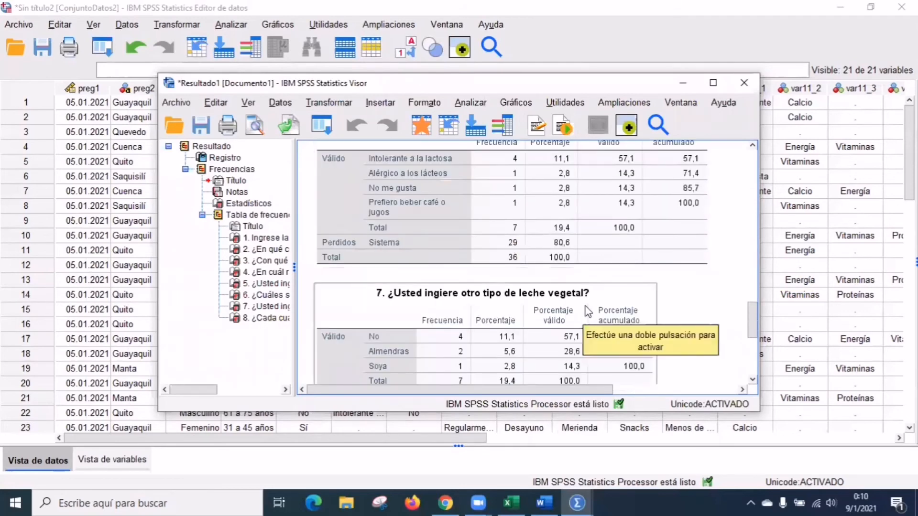
scroll(588, 311, up, 1)
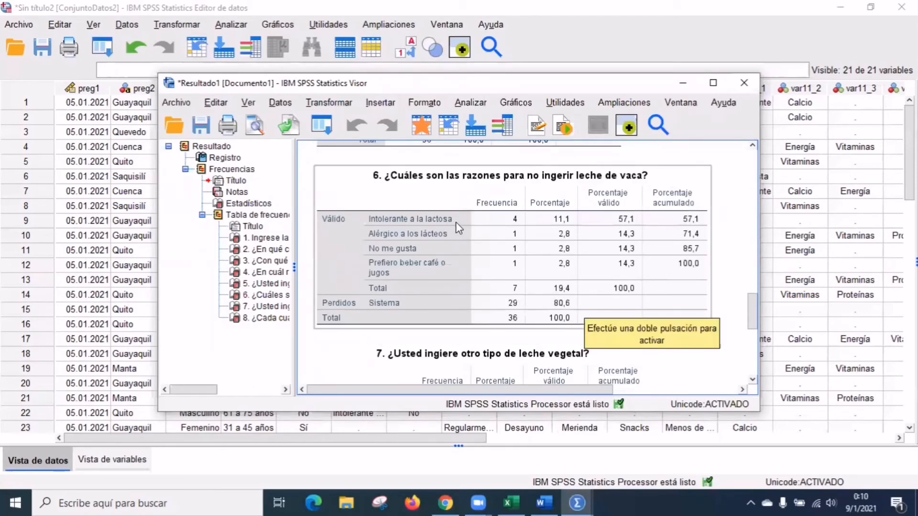
scroll(538, 269, down, 2)
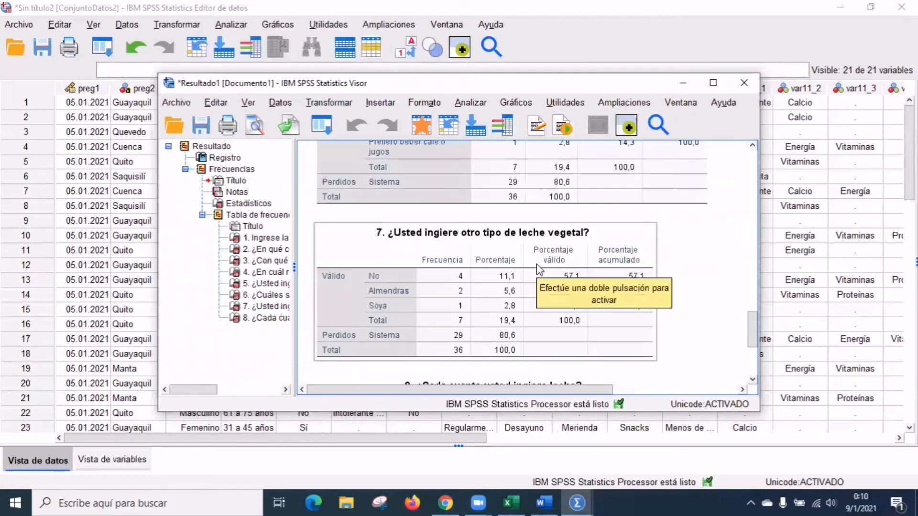
scroll(538, 270, down, 3)
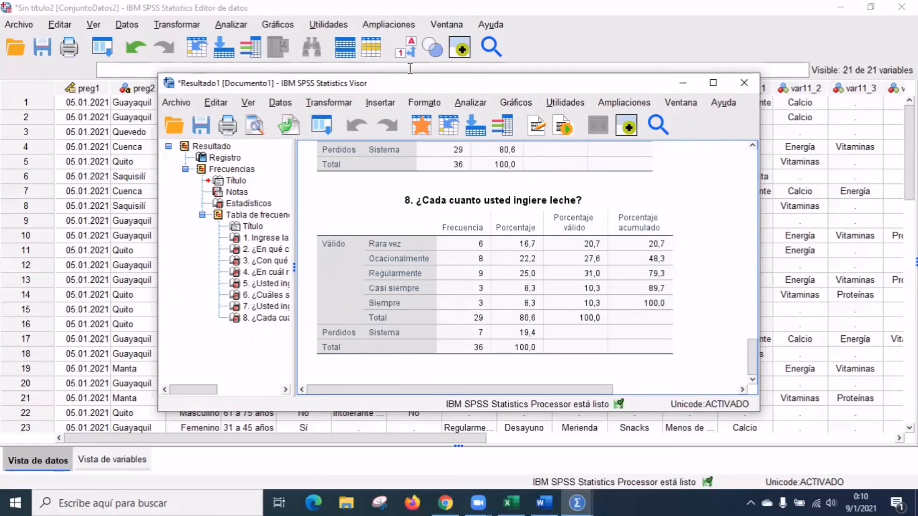
Step: Run multiple response frequencies for the $preg09 set and view the resulting frequency table
click(233, 25)
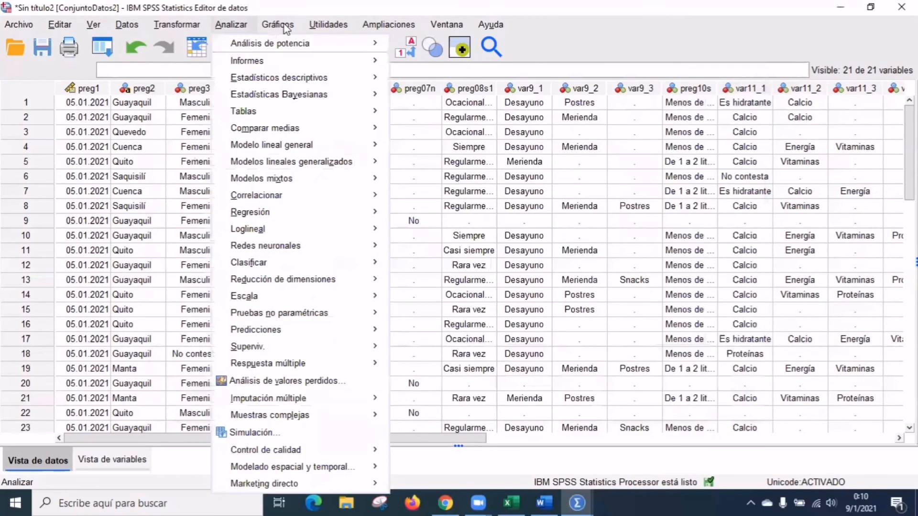
mouse_move(333, 364)
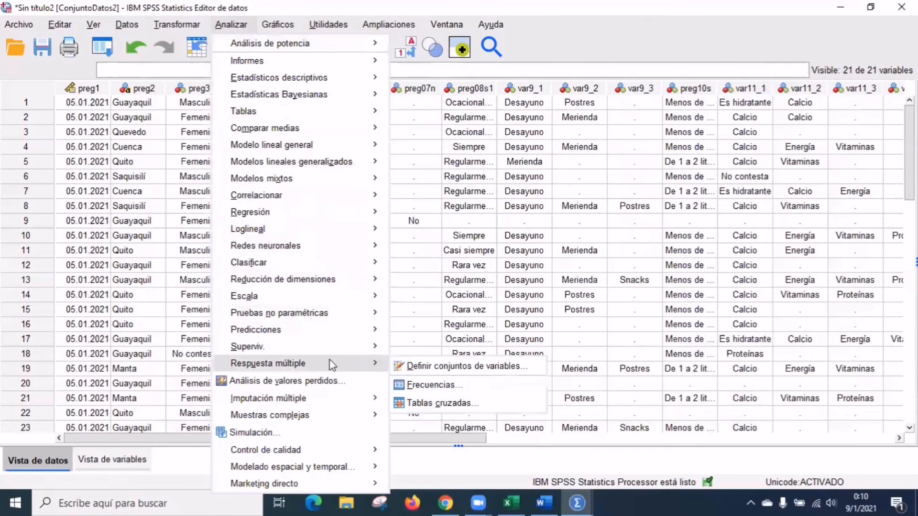
click(435, 385)
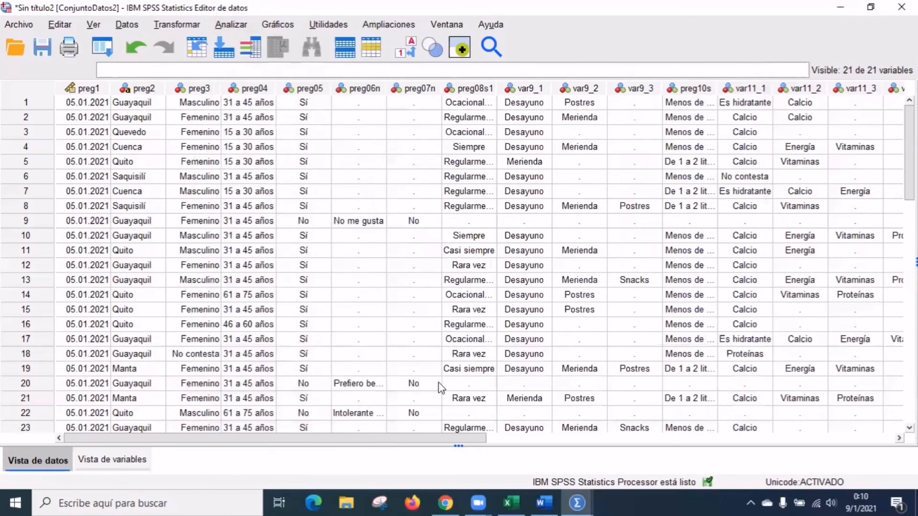
click(466, 222)
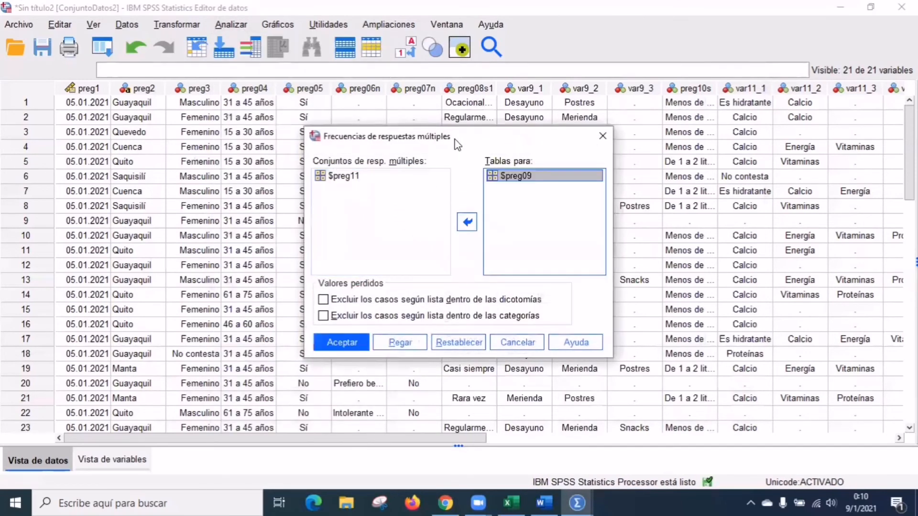
click(342, 342)
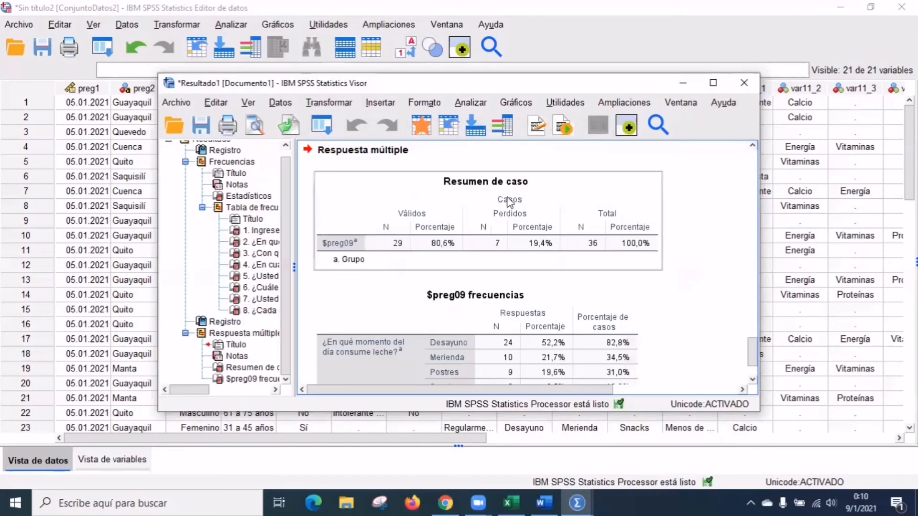
scroll(526, 239, down, 3)
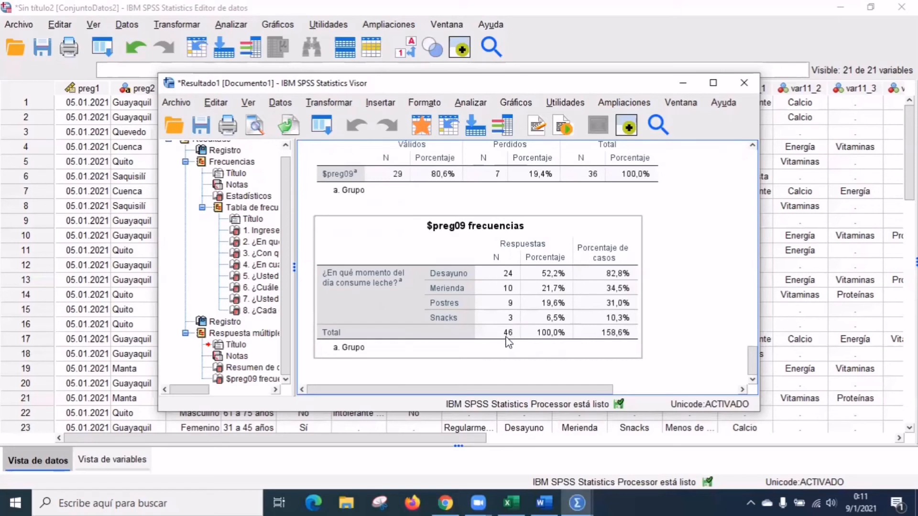
Step: Open the $preg09 frequencies pivot table for editing and shrink the Porcentaje column under Respuestas until it is hidden
click(573, 243)
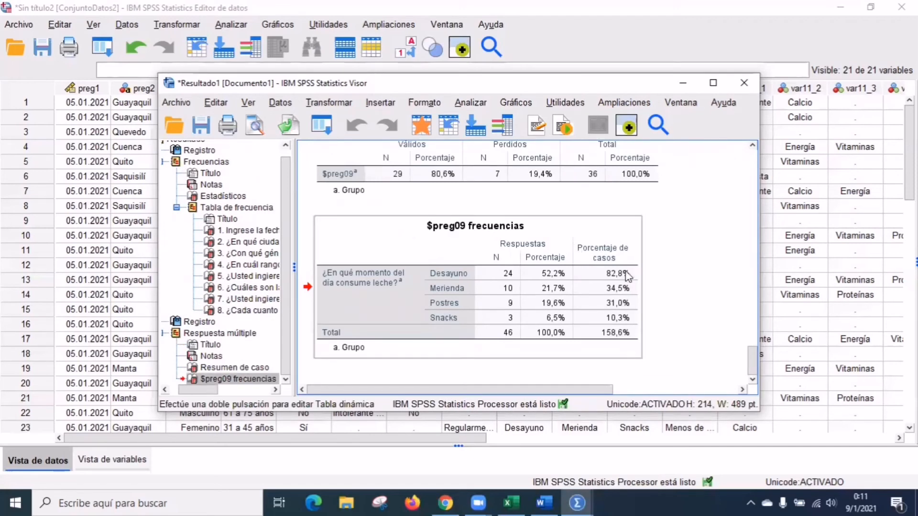
click(575, 252)
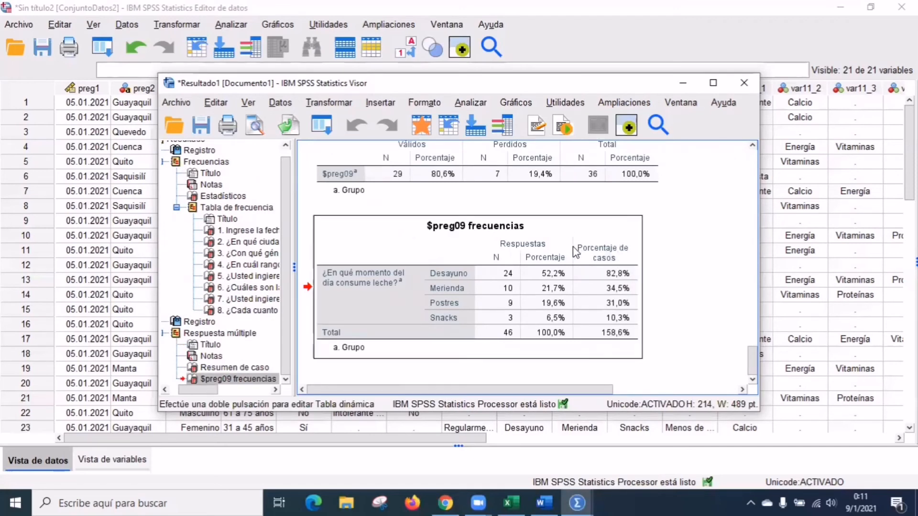
double_click(575, 252)
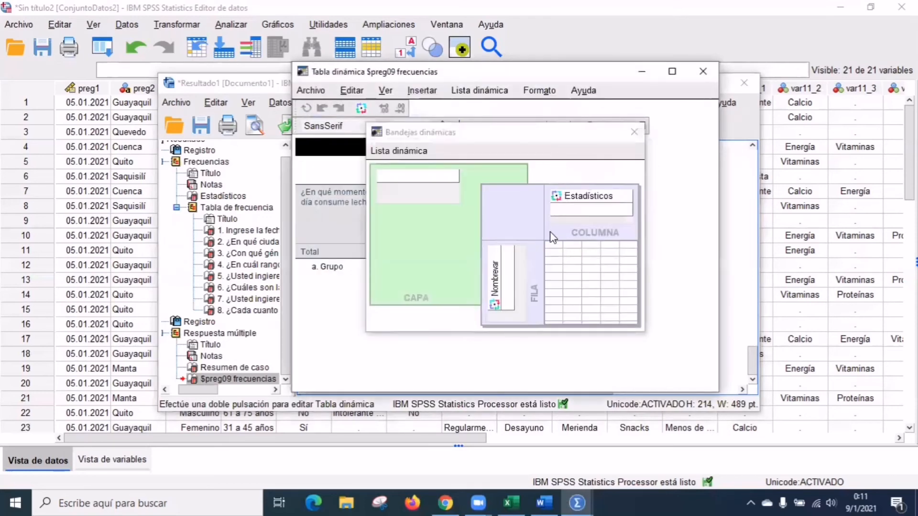
click(634, 132)
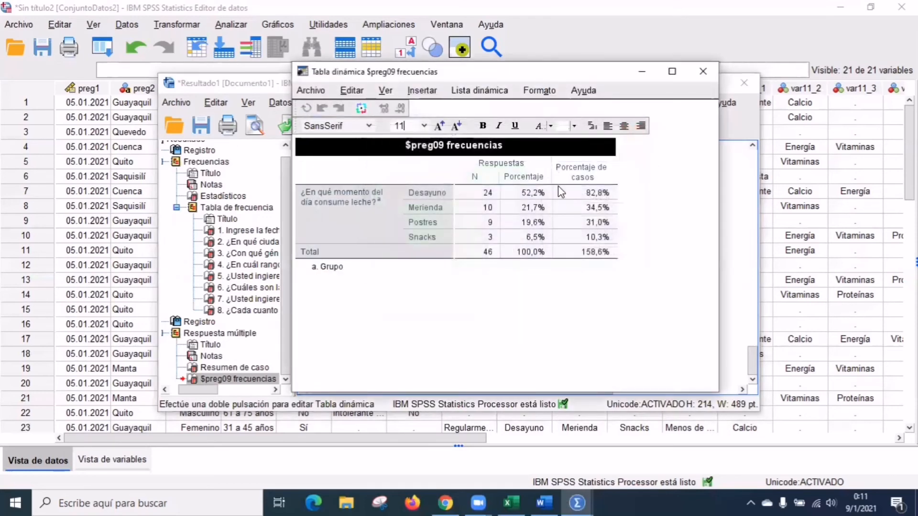
drag(551, 178, 518, 179)
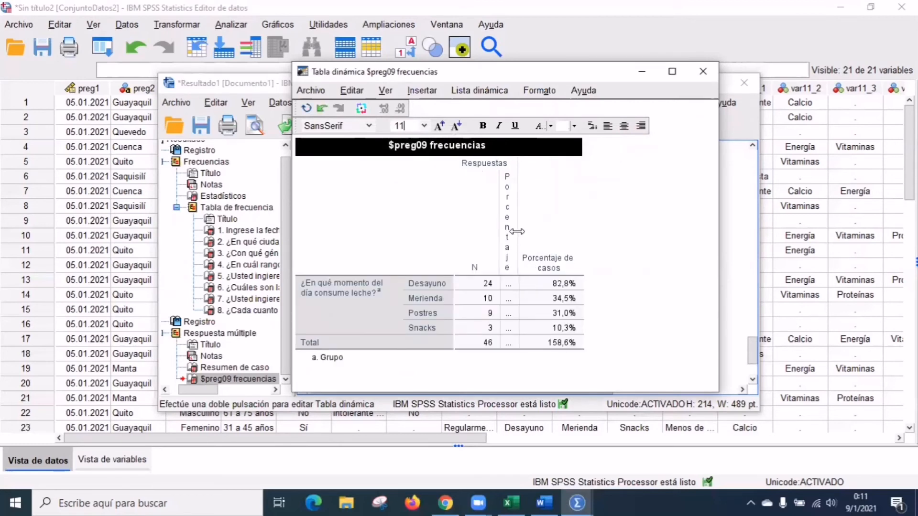
click(321, 109)
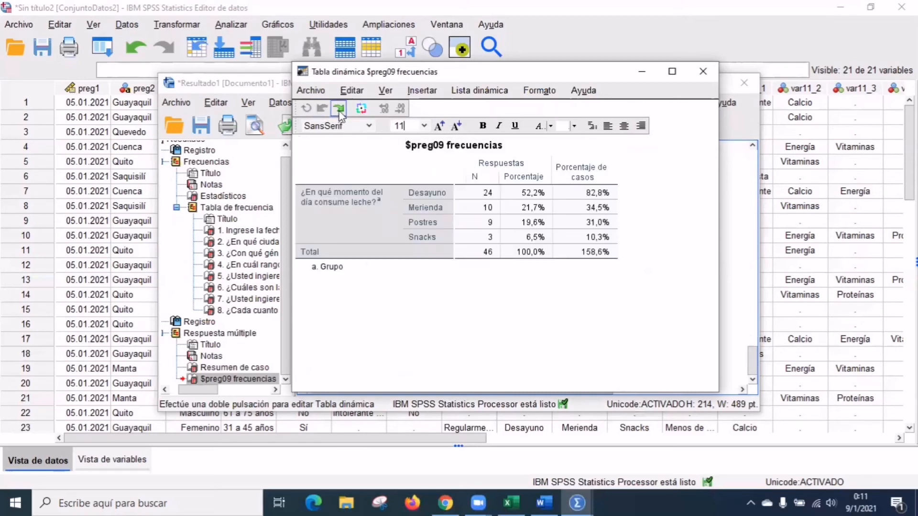
drag(551, 169, 516, 173)
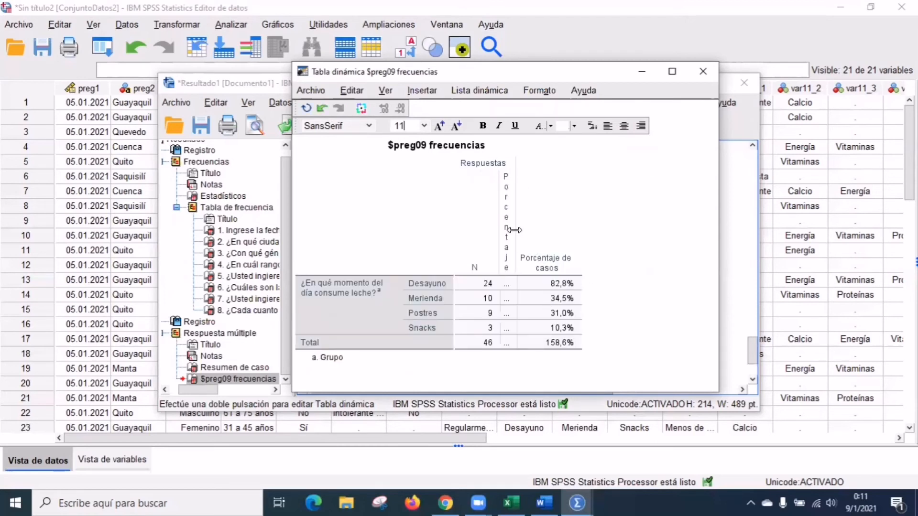
drag(514, 230, 509, 230)
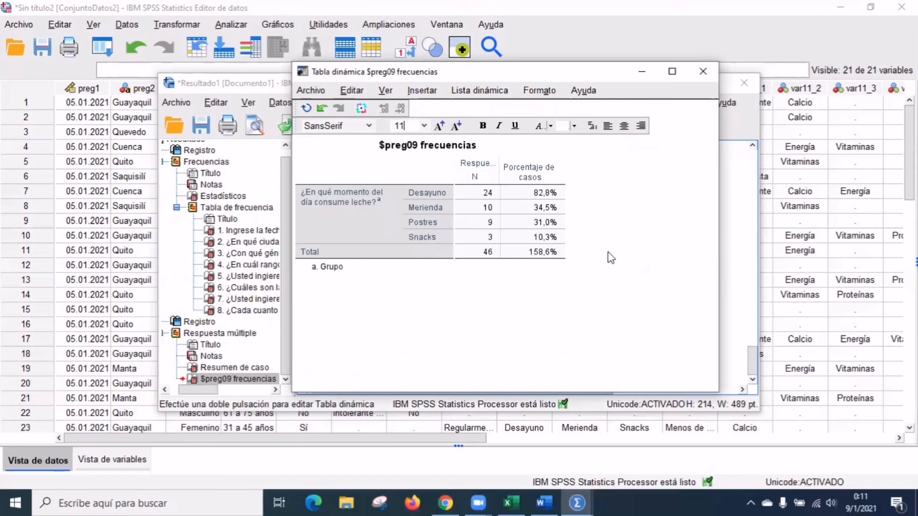
Step: Clear the Total row's values for N and percentage of cases in the $preg09 table, and close the table editor
click(478, 253)
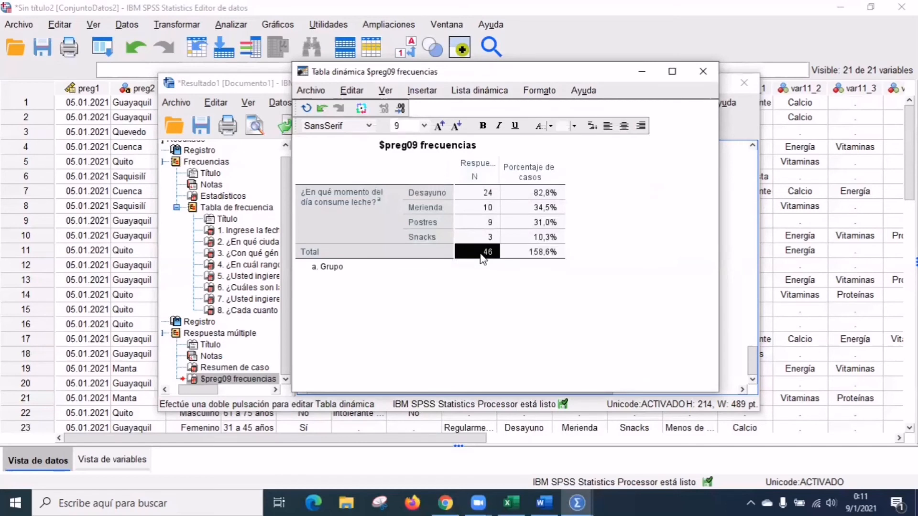
double_click(482, 256)
key(Delete)
click(502, 288)
click(540, 254)
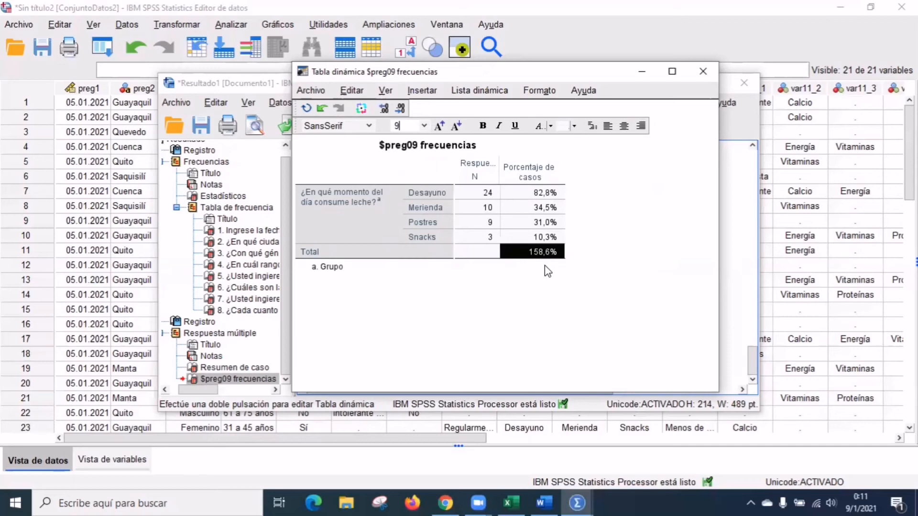
double_click(539, 253)
key(Delete)
key(Return)
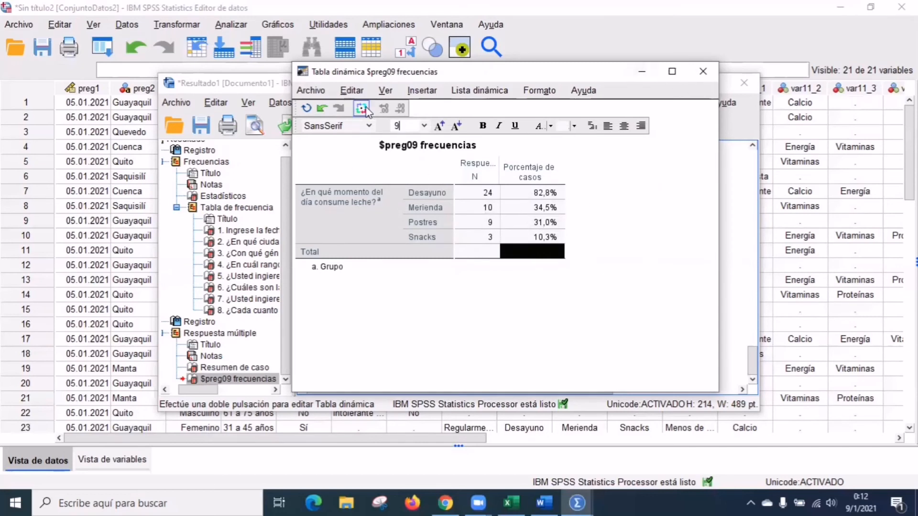
click(703, 71)
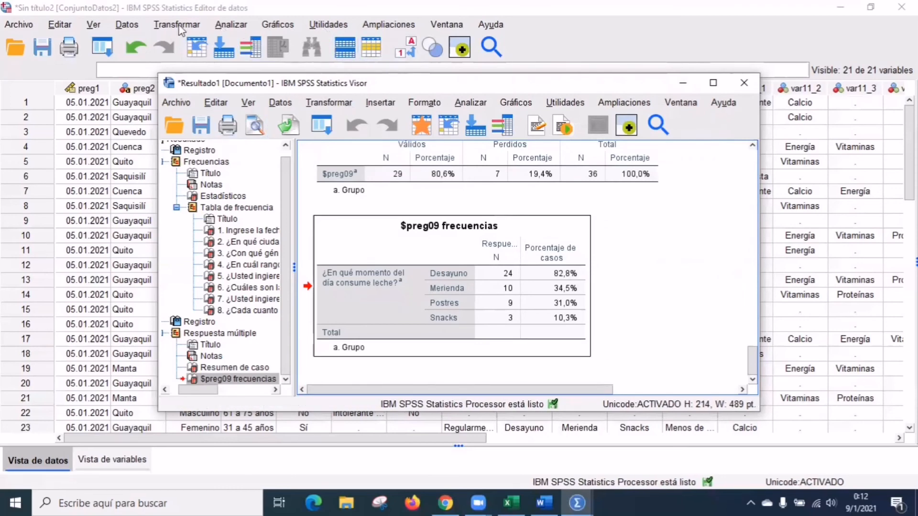
Step: Start a multiple response crosstab with question 5, whether cow's milk is consumed (preg05), as the row variable
click(230, 26)
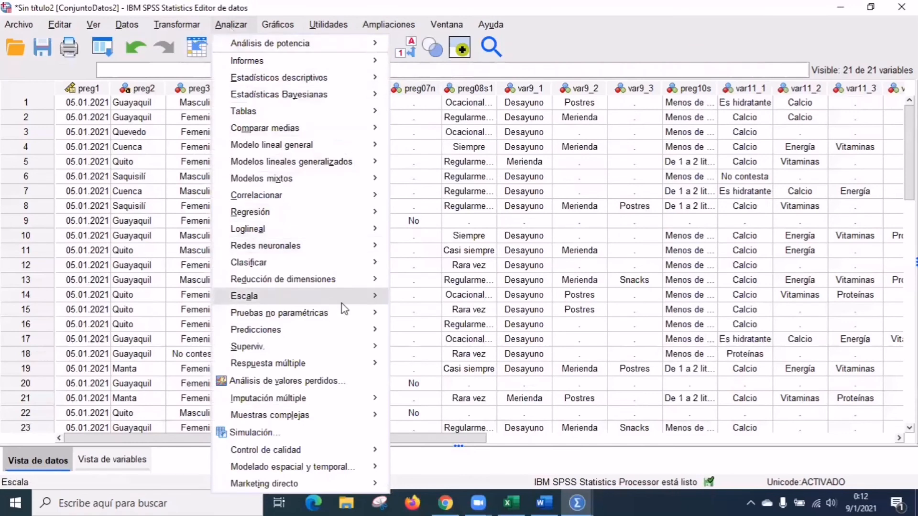
mouse_move(324, 370)
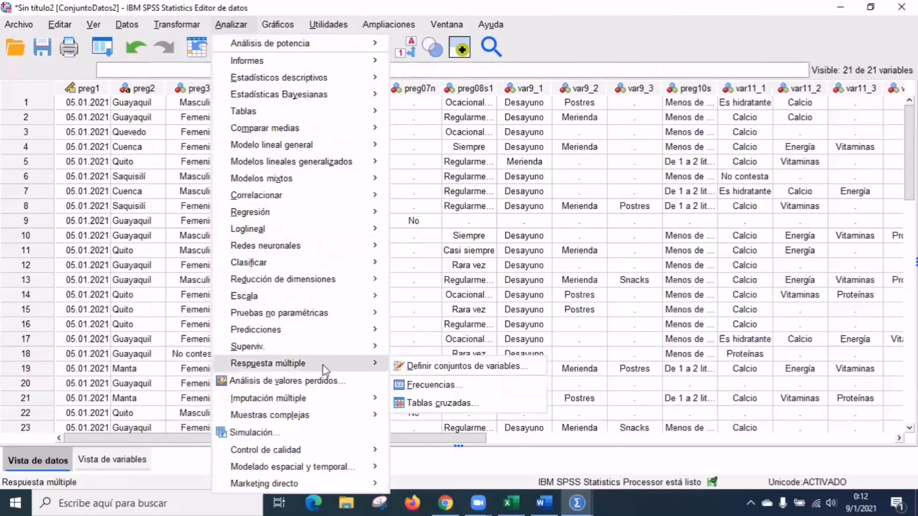
click(438, 404)
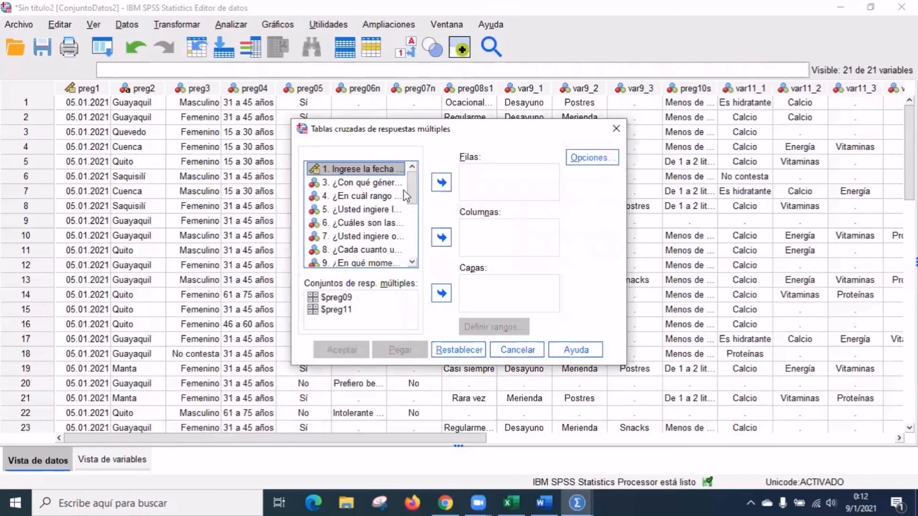
click(364, 210)
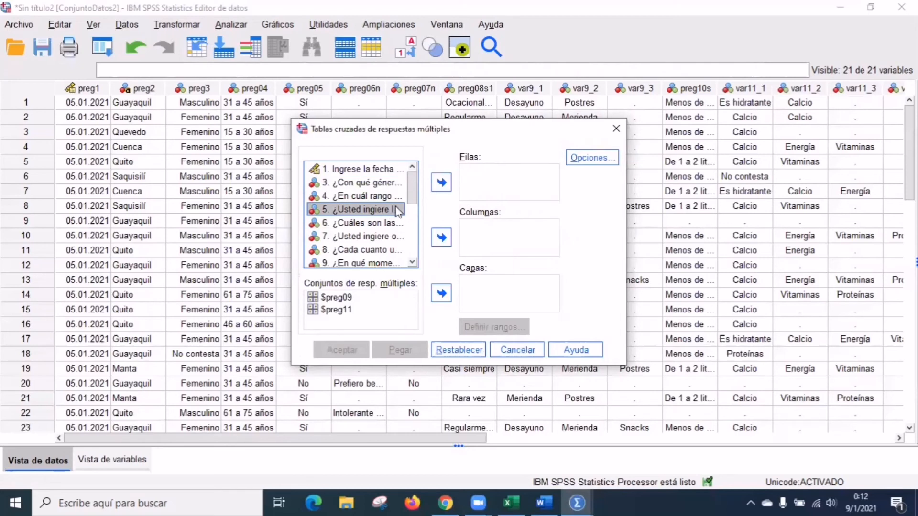
click(441, 184)
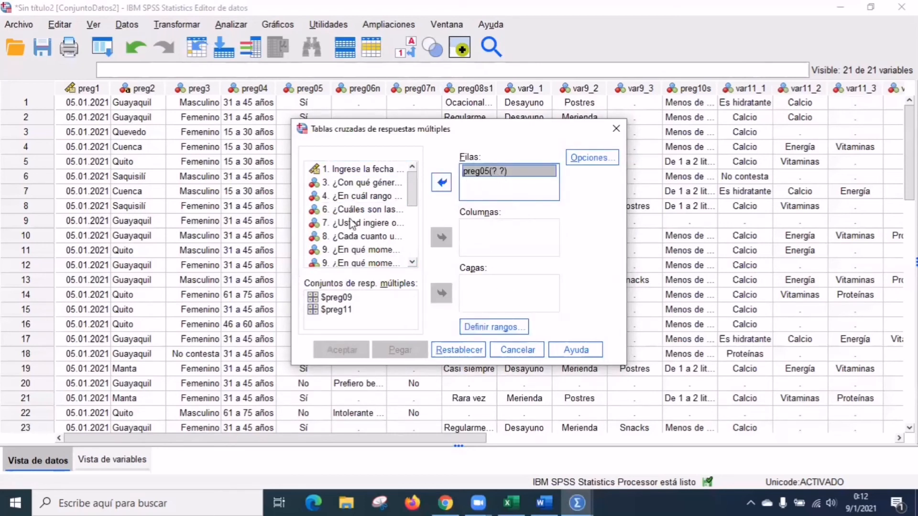
Step: Define the preg05 range as minimum 1 and maximum 3, checking question 5's codes in the Word coding document before accepting
click(495, 328)
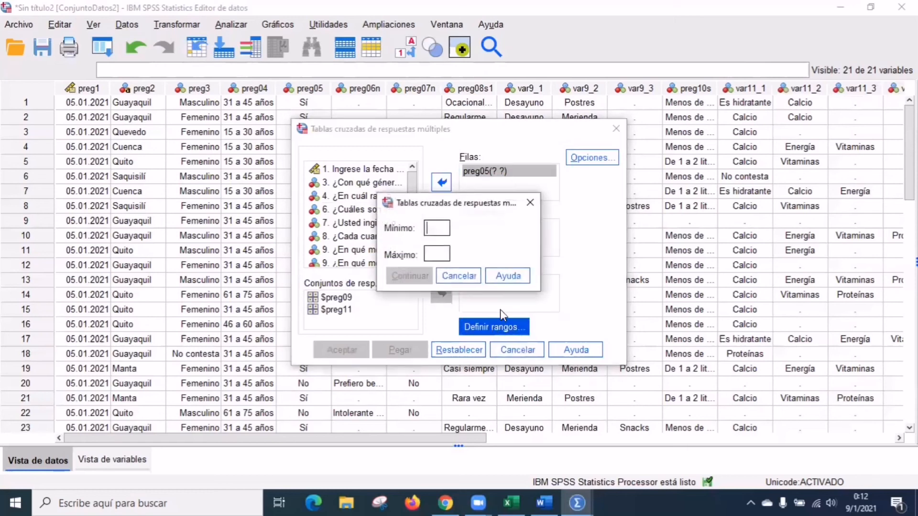
text(1)
click(441, 253)
text(3)
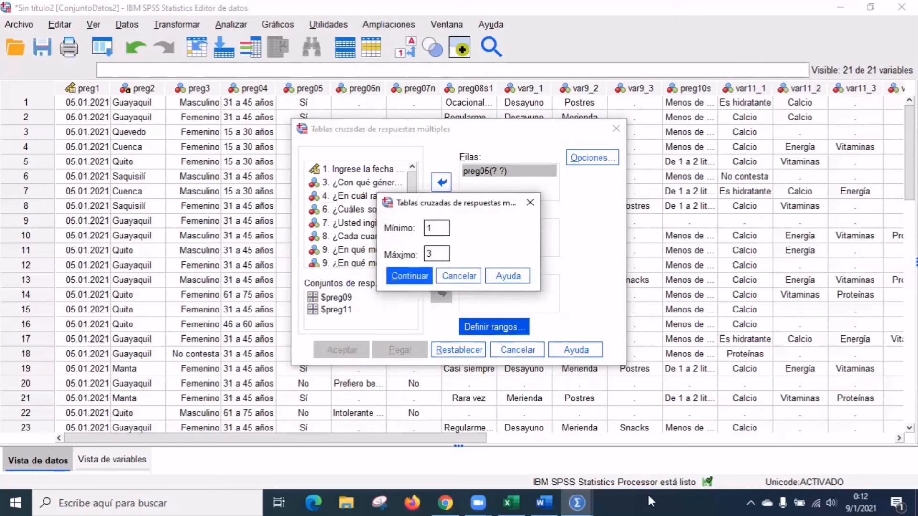
click(544, 503)
scroll(698, 310, up, 10)
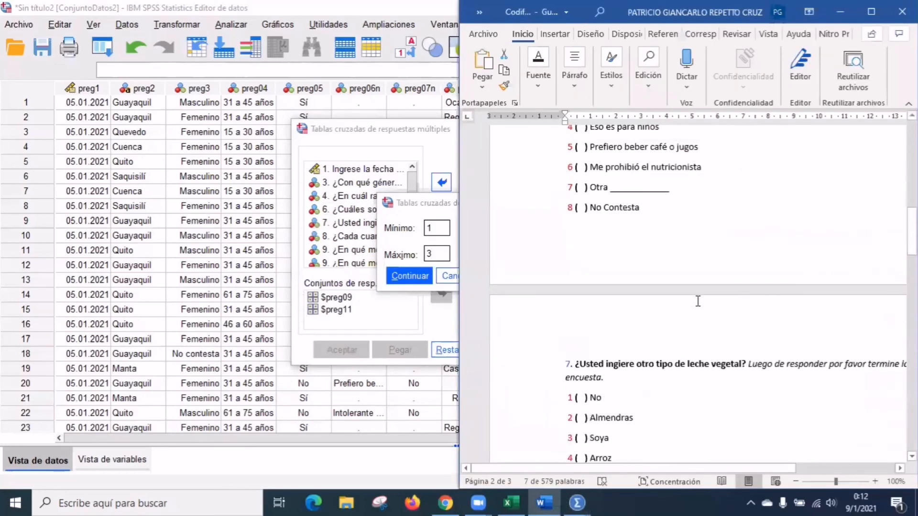
scroll(698, 301, up, 5)
scroll(659, 332, down, 2)
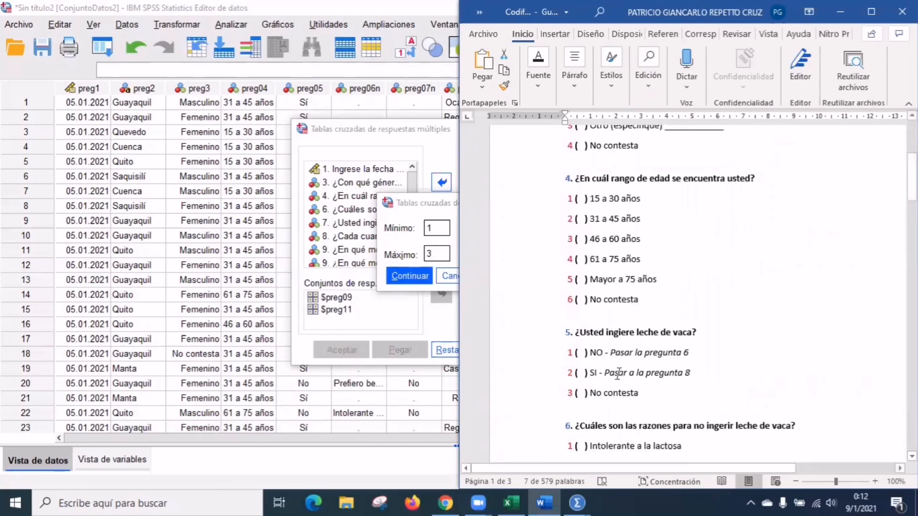
click(420, 218)
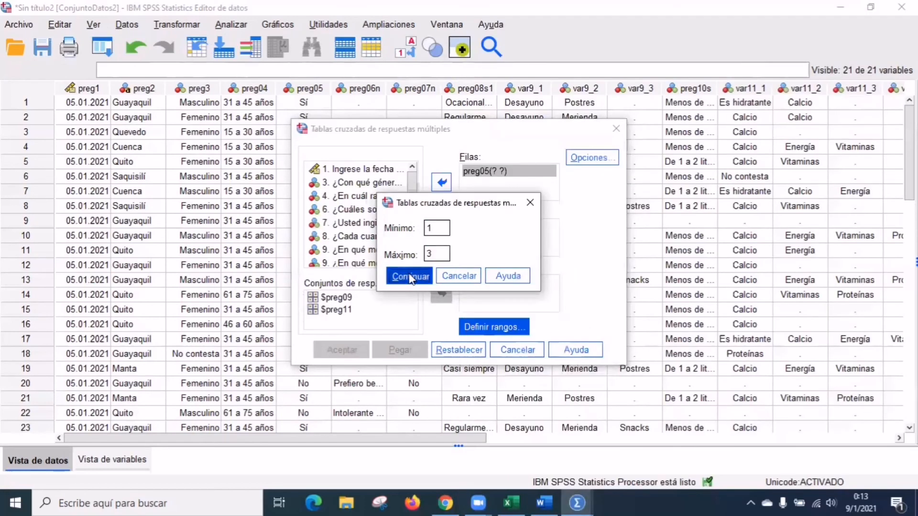
click(411, 277)
Step: Set $preg09 as the column set, run the crosstab with preg05, and view the resulting cross table
click(349, 309)
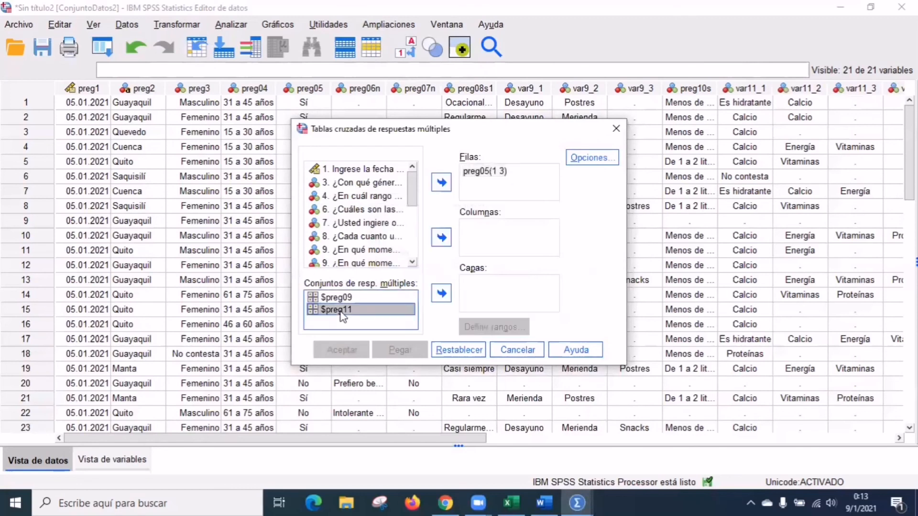
click(349, 297)
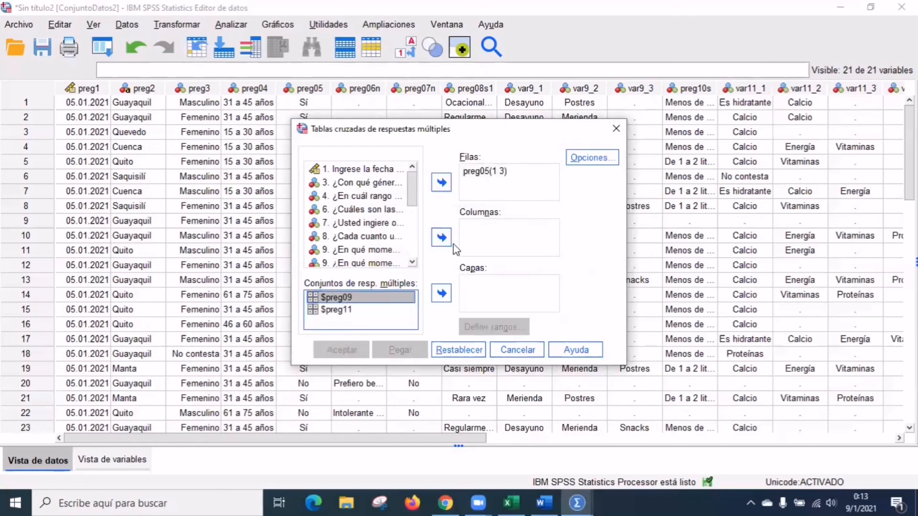
click(441, 238)
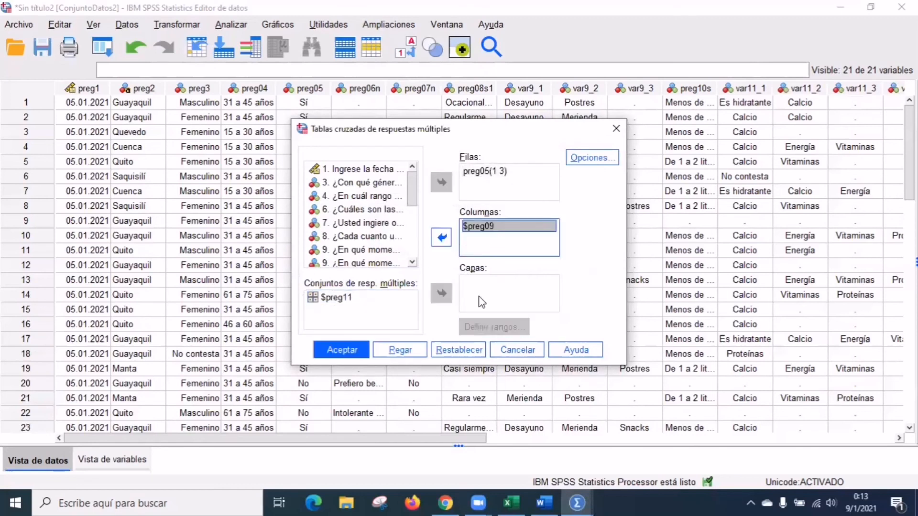
click(340, 349)
scroll(475, 283, down, 2)
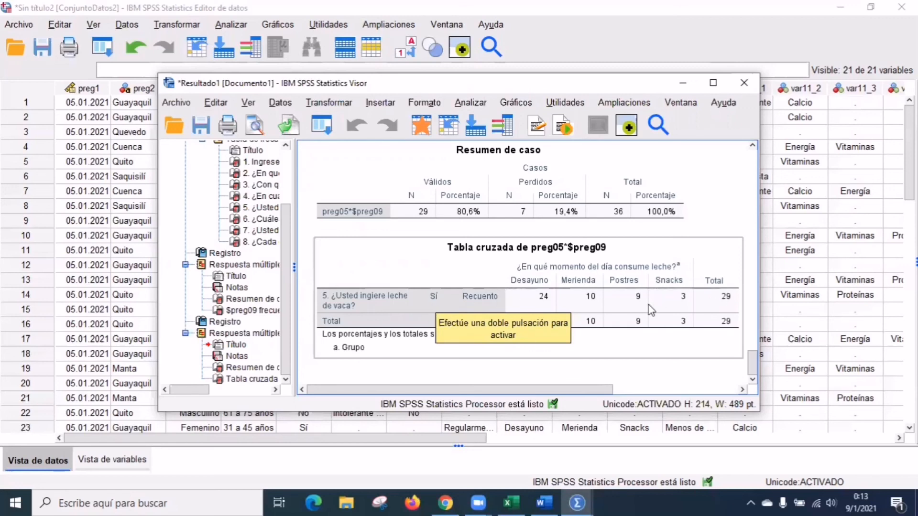
click(591, 369)
click(622, 335)
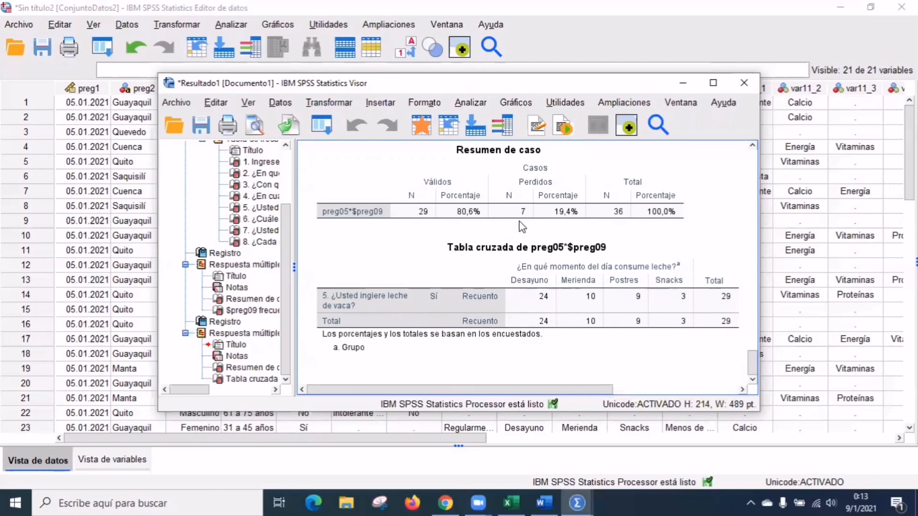
Step: Start a descriptive crosstab from the data editor with question 2, the city of residence, as the row variable
click(777, 133)
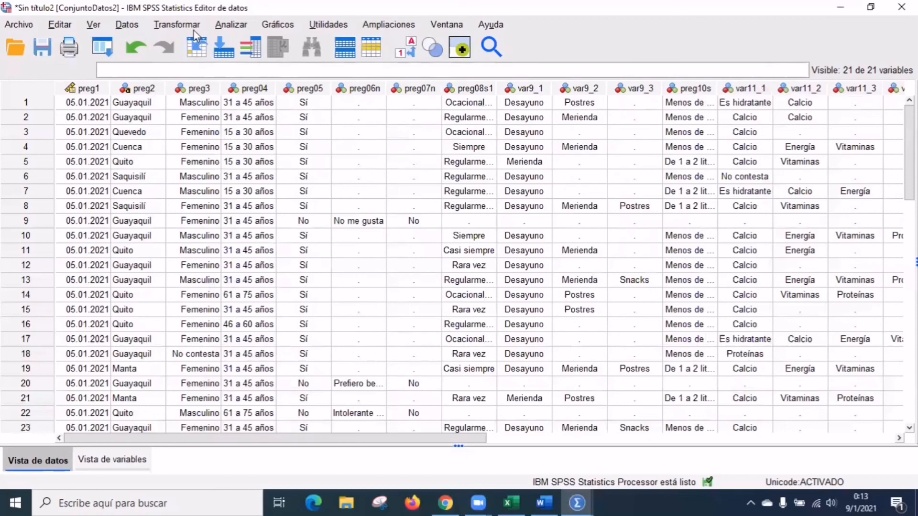
click(236, 26)
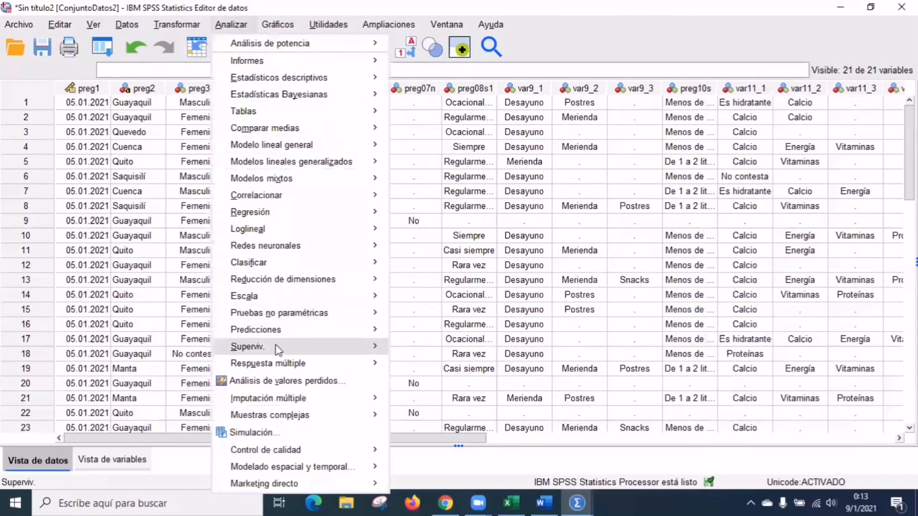
mouse_move(288, 371)
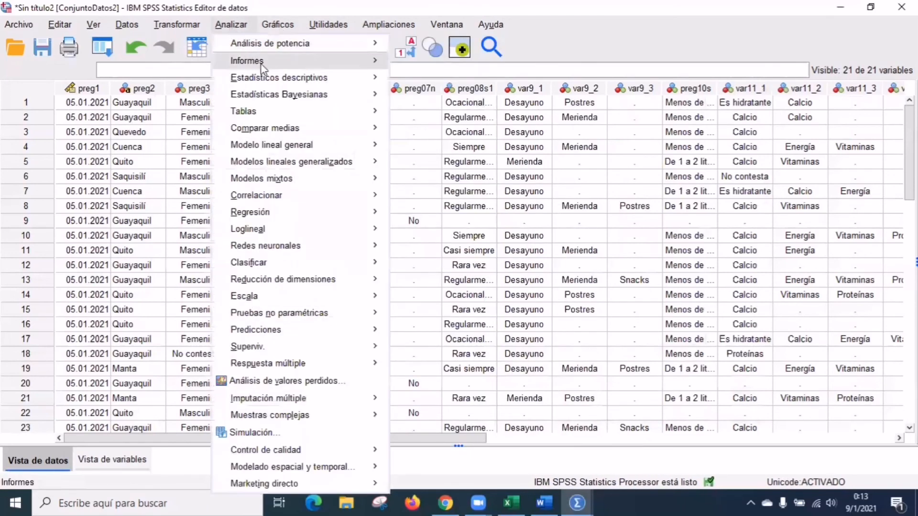
mouse_move(276, 86)
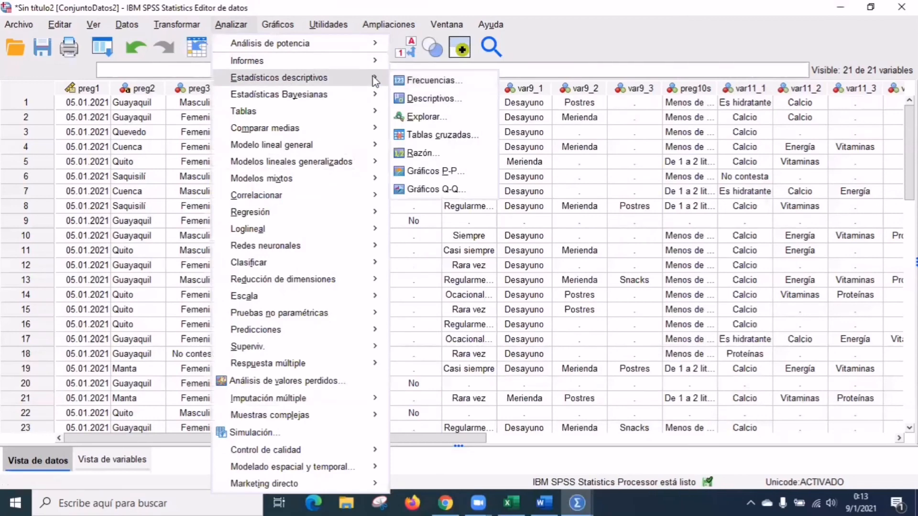
click(440, 135)
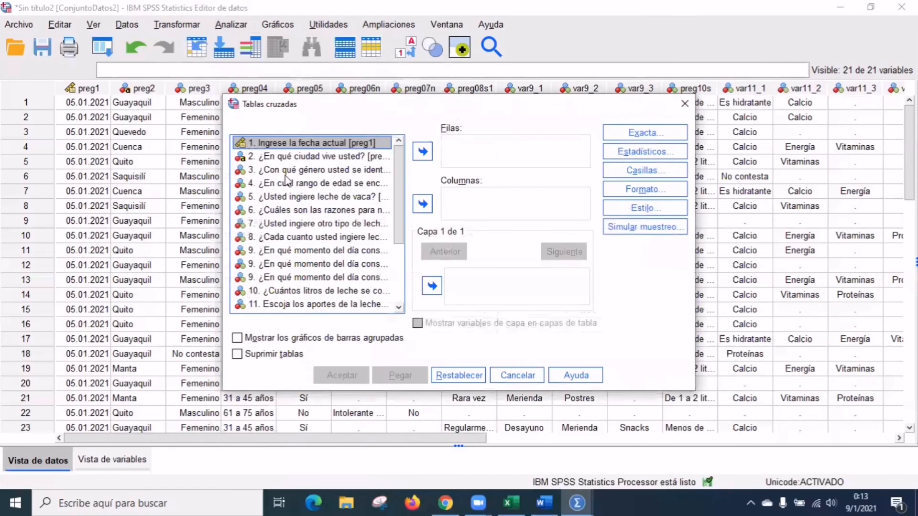
click(300, 157)
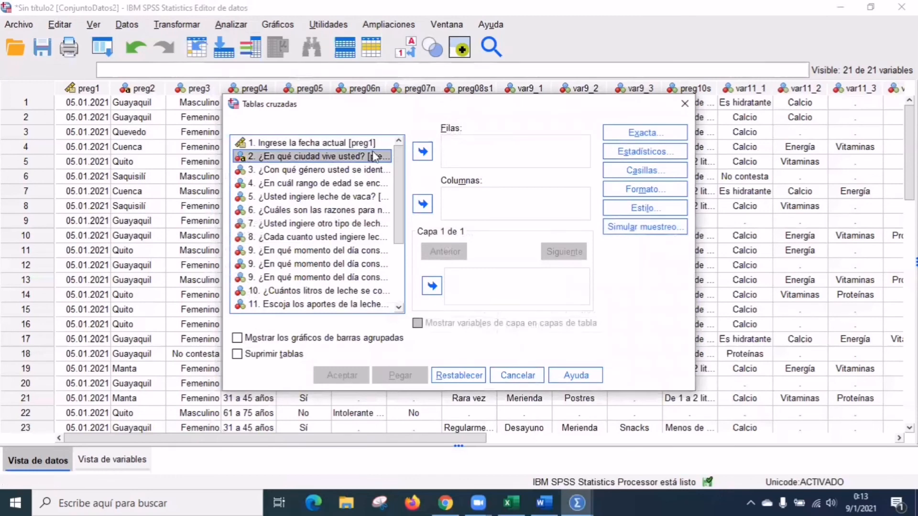
click(423, 152)
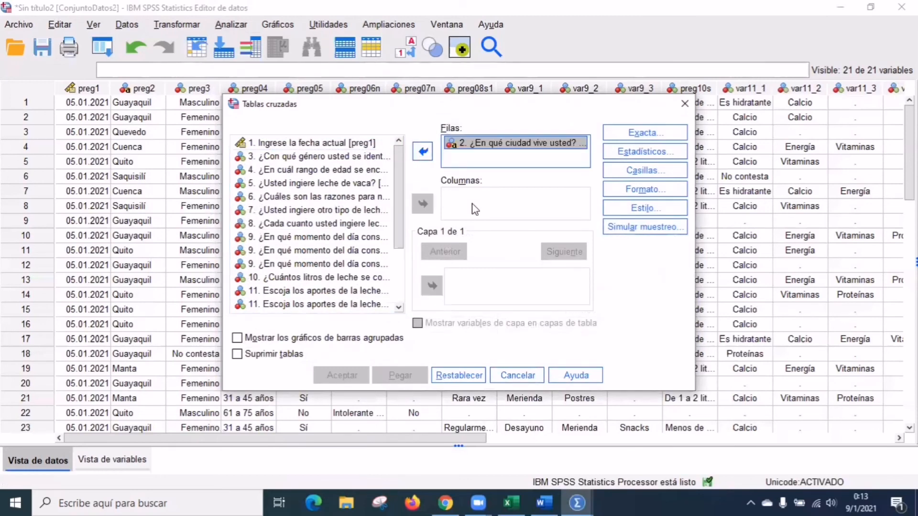
Step: Set question 4, the age range, as the column variable and run the crosstab, viewing the full city-by-age table
click(311, 169)
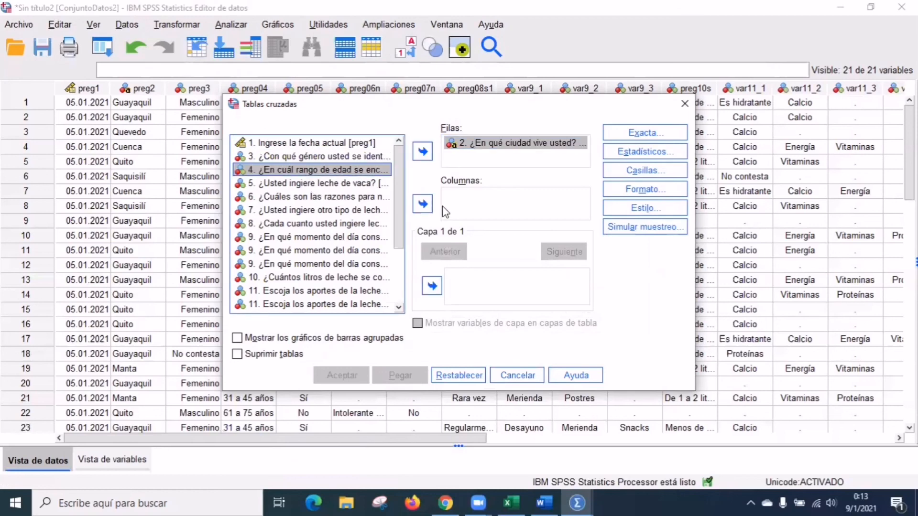
click(423, 204)
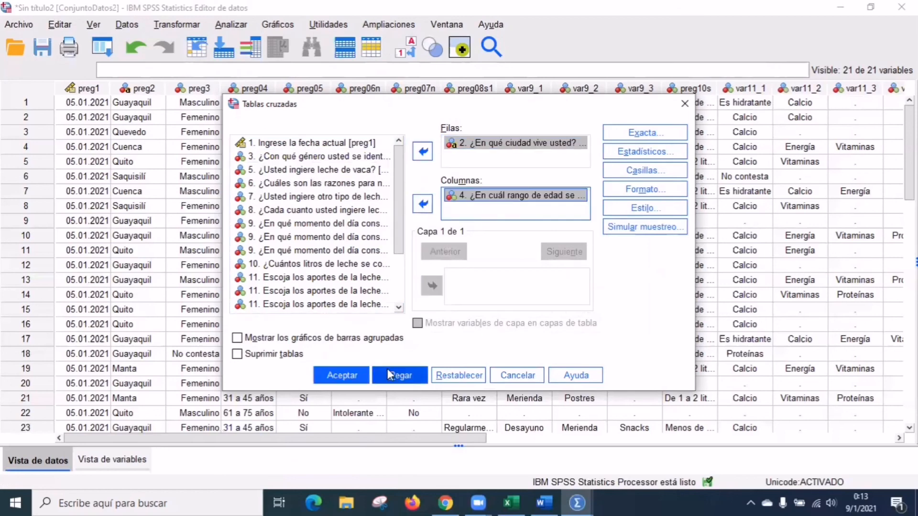
click(344, 376)
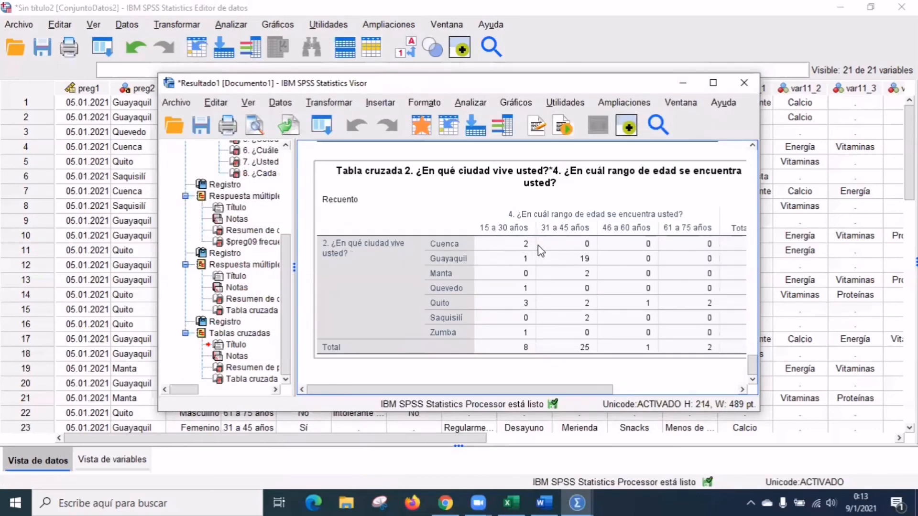
click(542, 255)
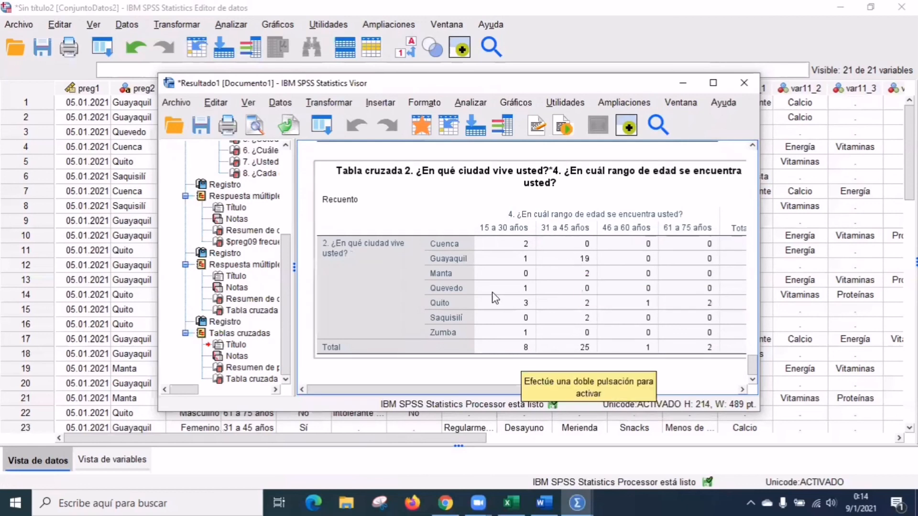
drag(550, 389, 593, 390)
click(508, 320)
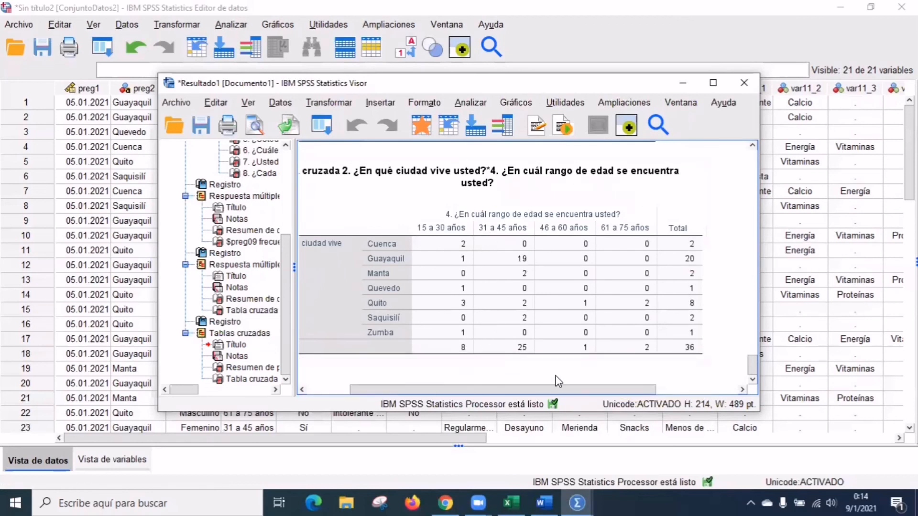
drag(566, 393, 531, 393)
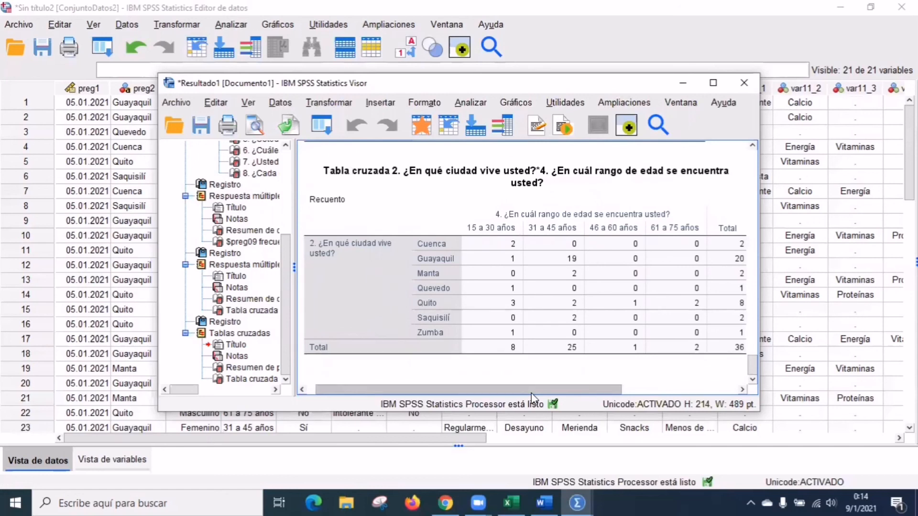
drag(532, 398, 515, 400)
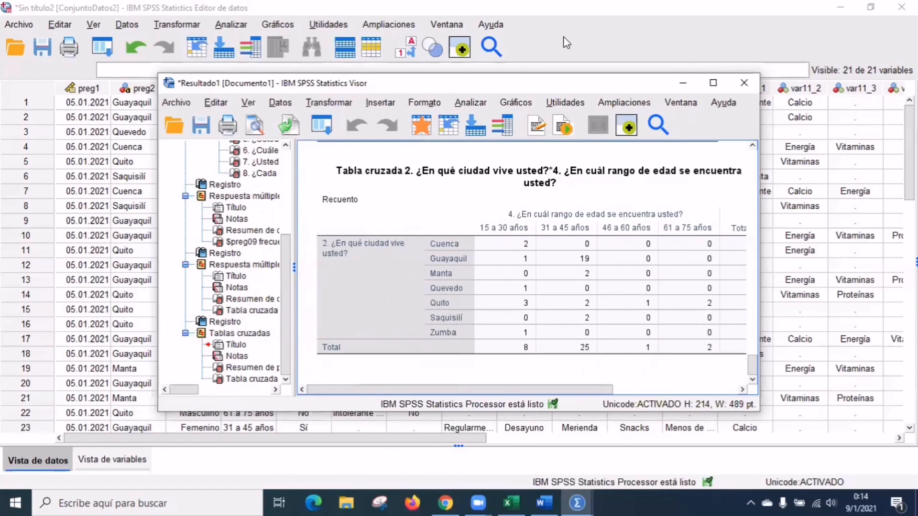